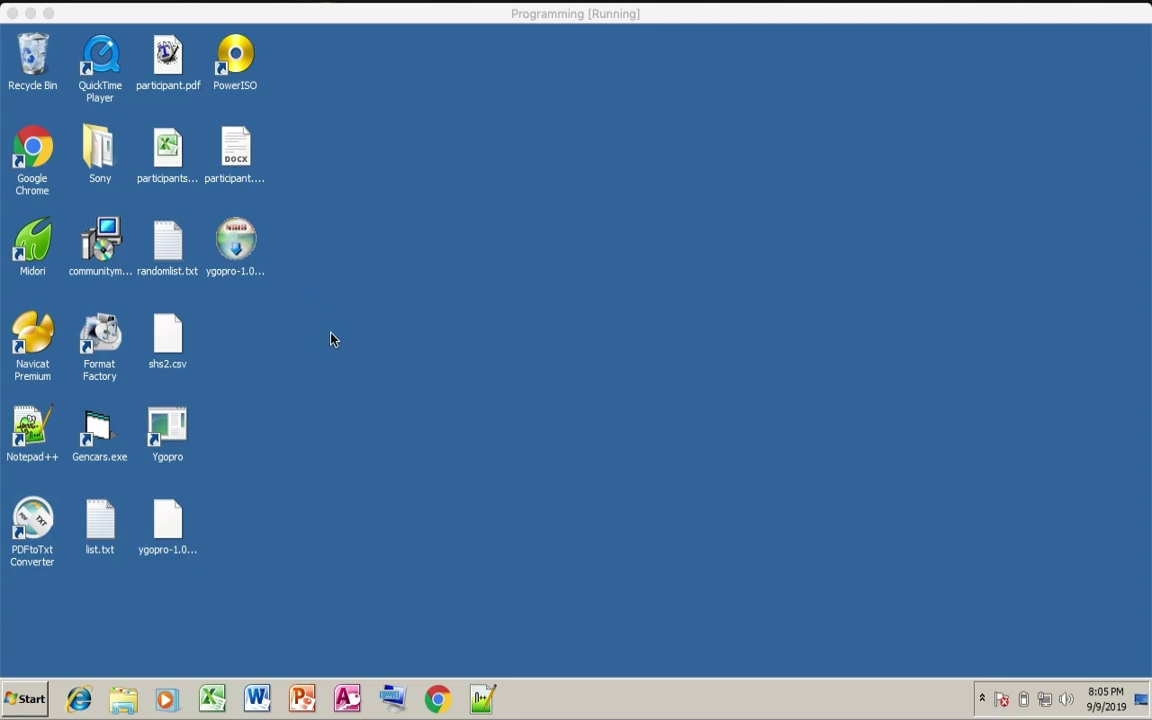
# - Browse from Computer to the windows share on VBOXSVR
pyautogui.click(24, 697)
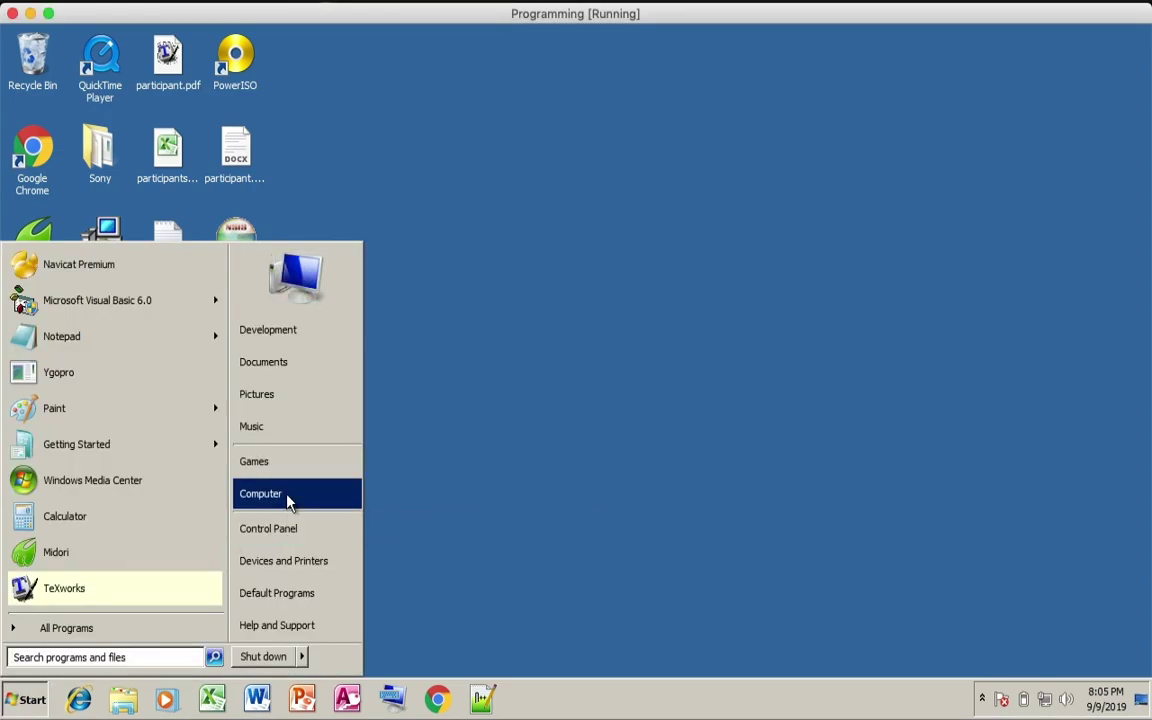
pyautogui.click(288, 500)
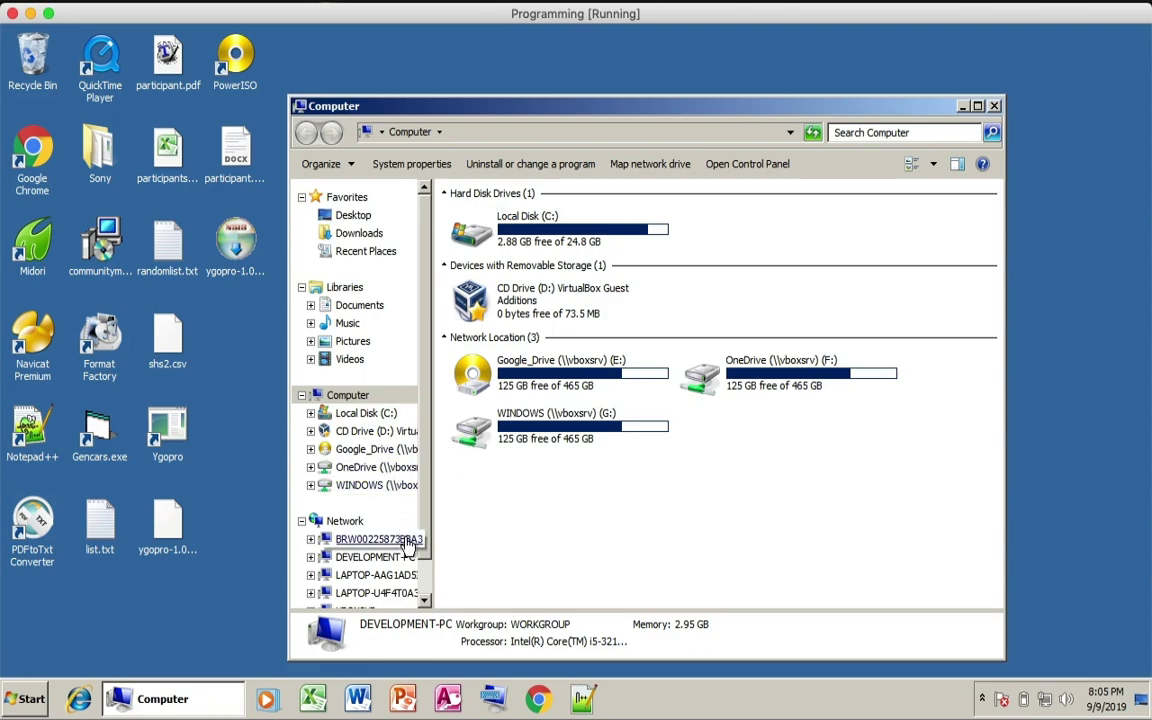
pyautogui.scroll(-1, 390, 565)
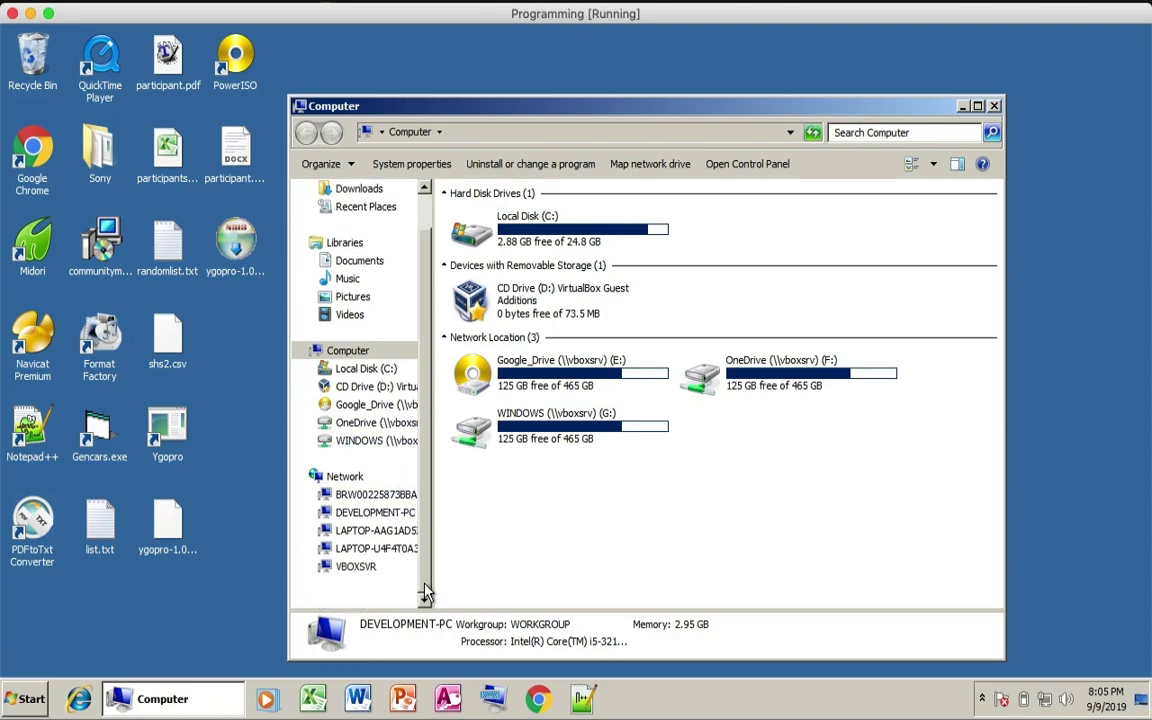
pyautogui.click(372, 570)
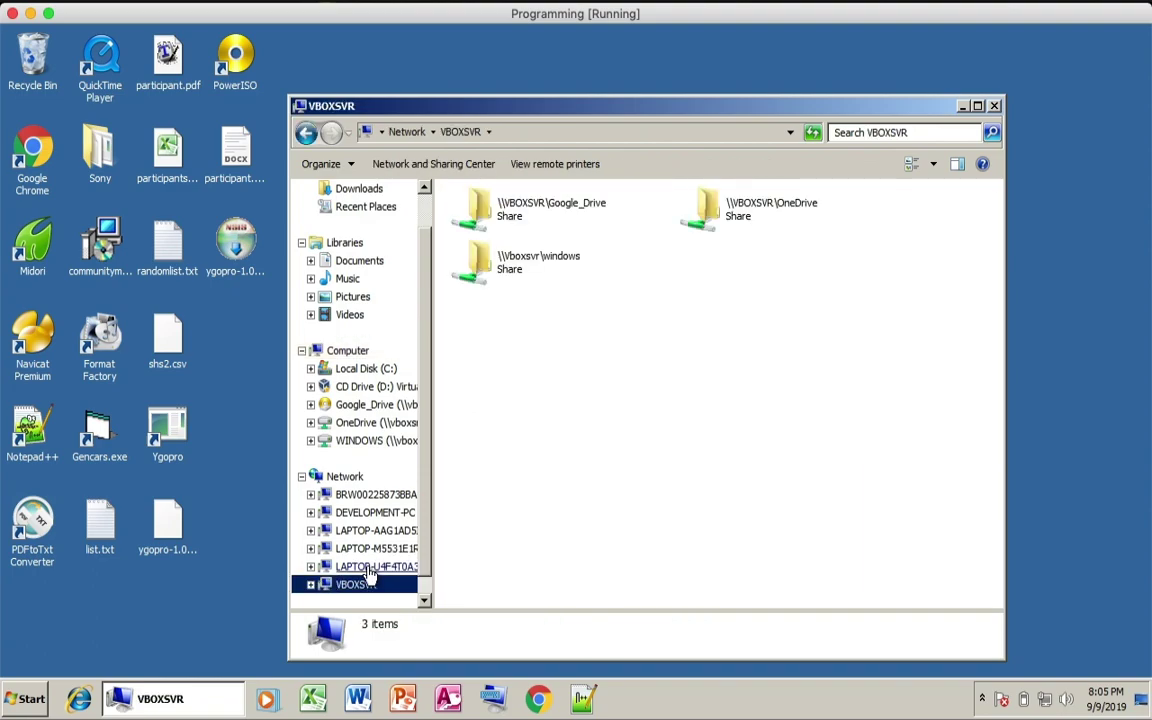
pyautogui.doubleClick(538, 272)
# - Copy the IPCRF Data Package zip and minimize the Explorer window
pyautogui.click(529, 240)
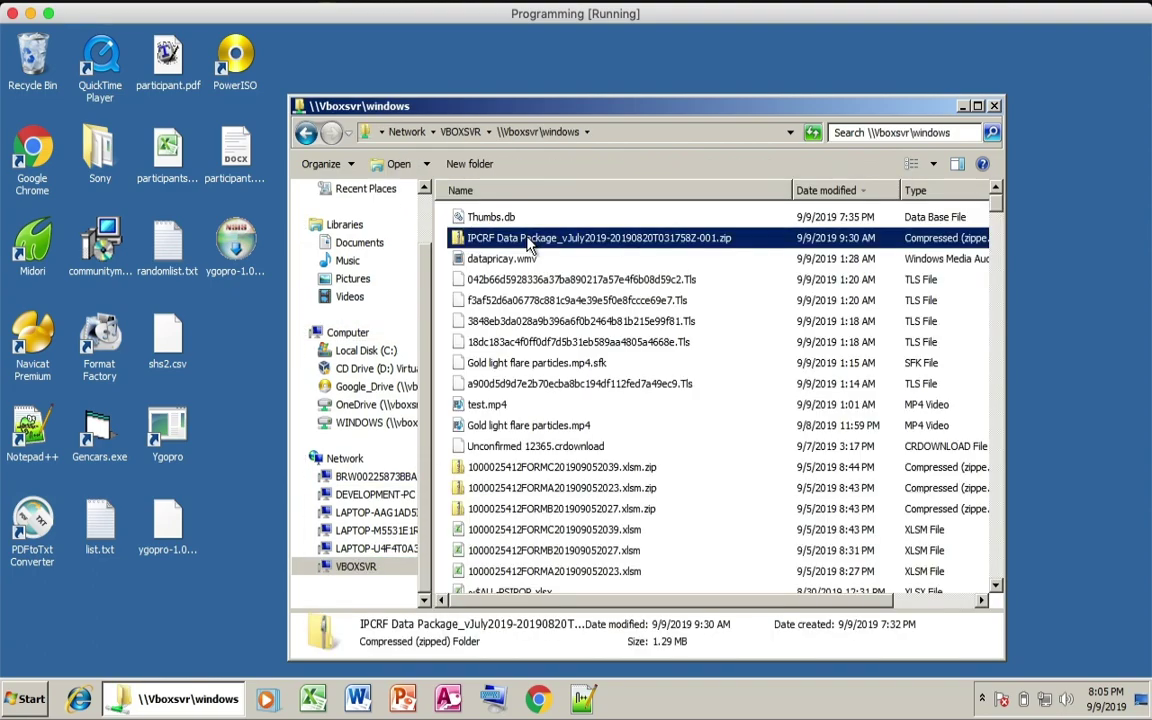
pyautogui.rightClick(529, 245)
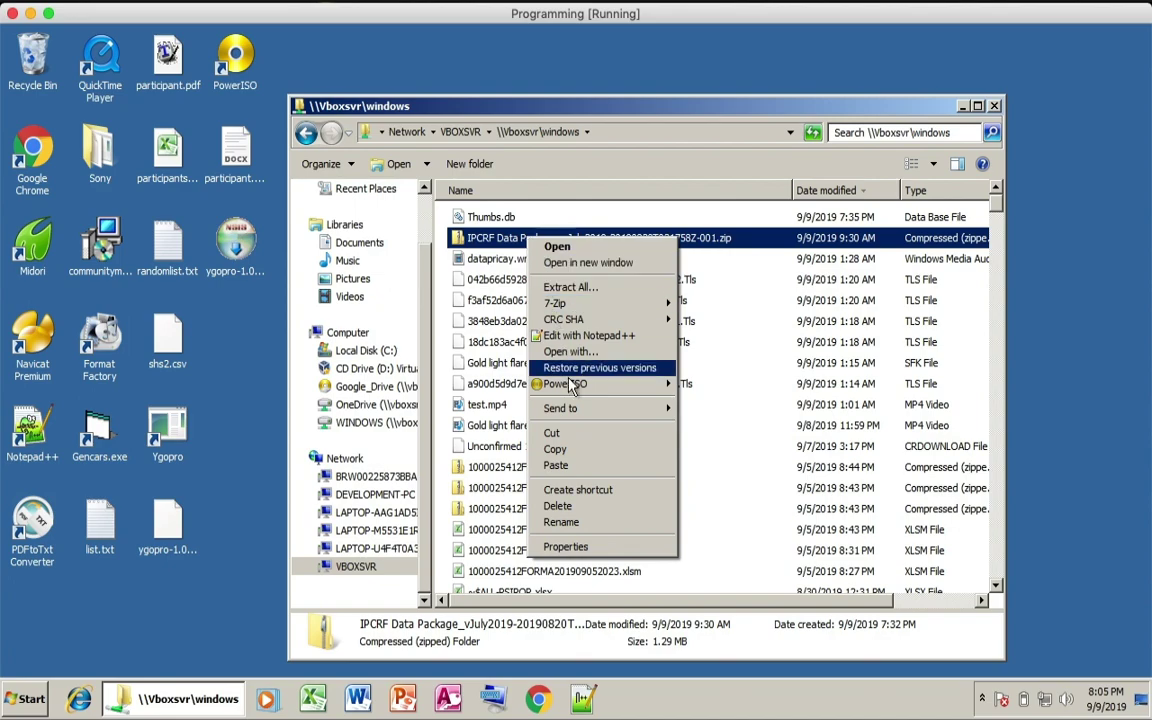
pyautogui.click(558, 452)
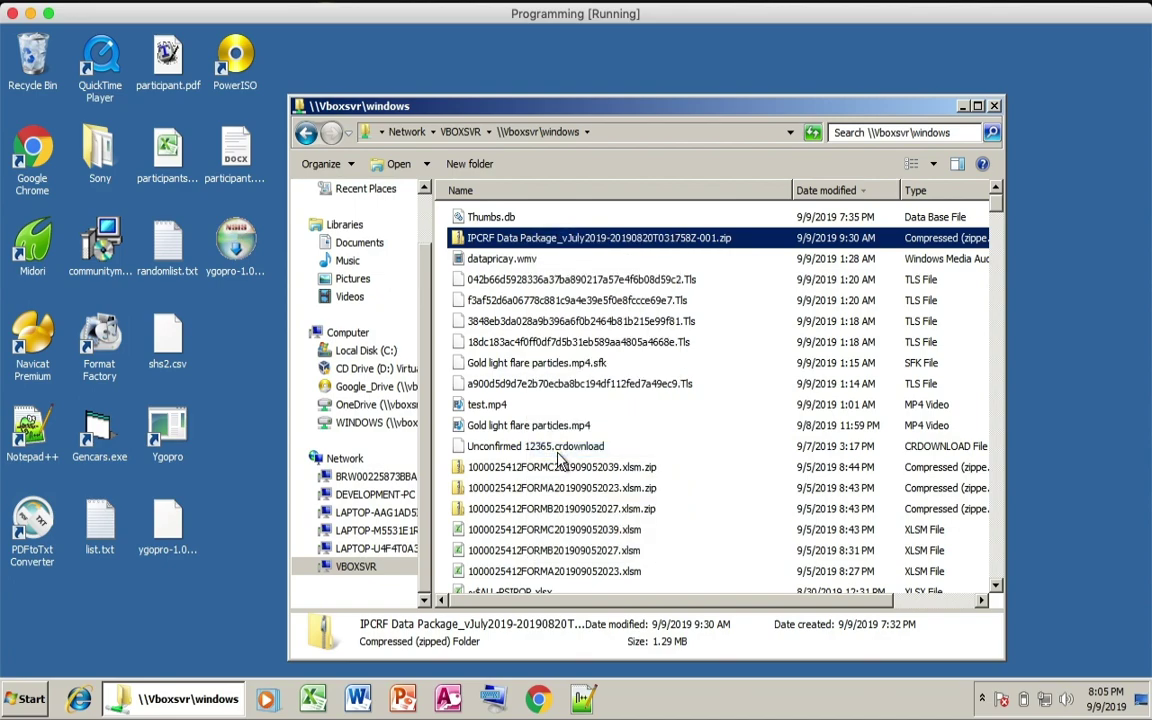
pyautogui.click(962, 105)
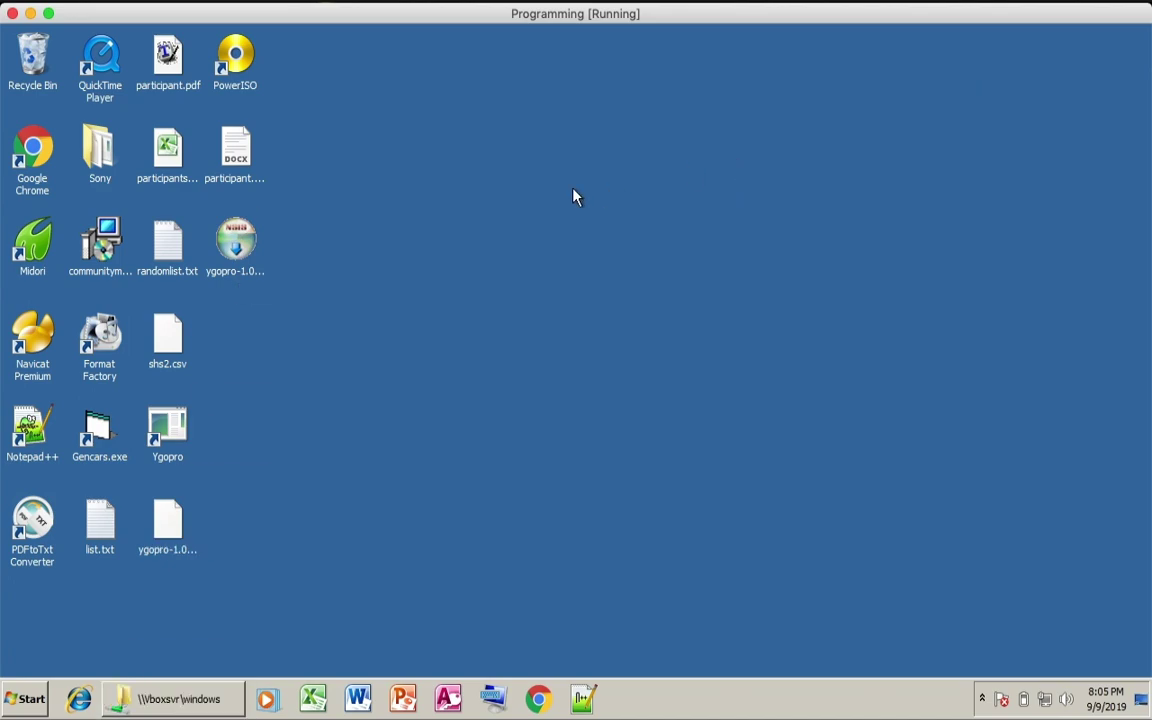
# - Paste the IPCRF Data Package zip onto the desktop and select it
pyautogui.rightClick(575, 196)
pyautogui.click(604, 254)
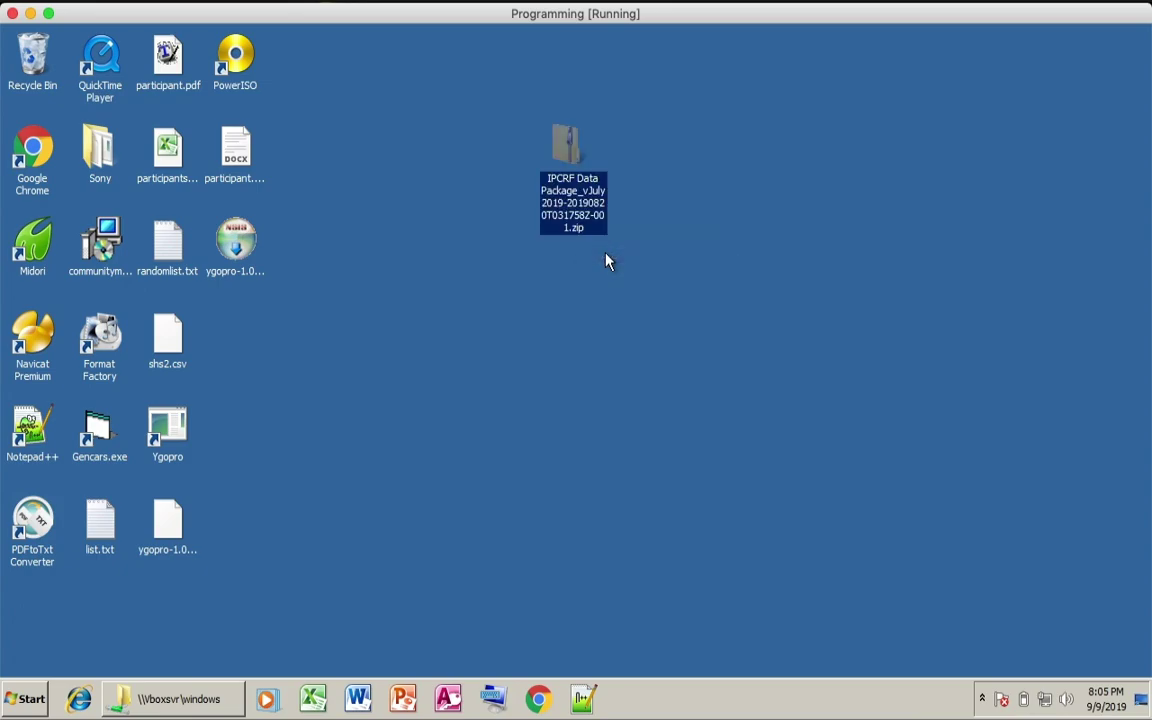
pyautogui.click(500, 142)
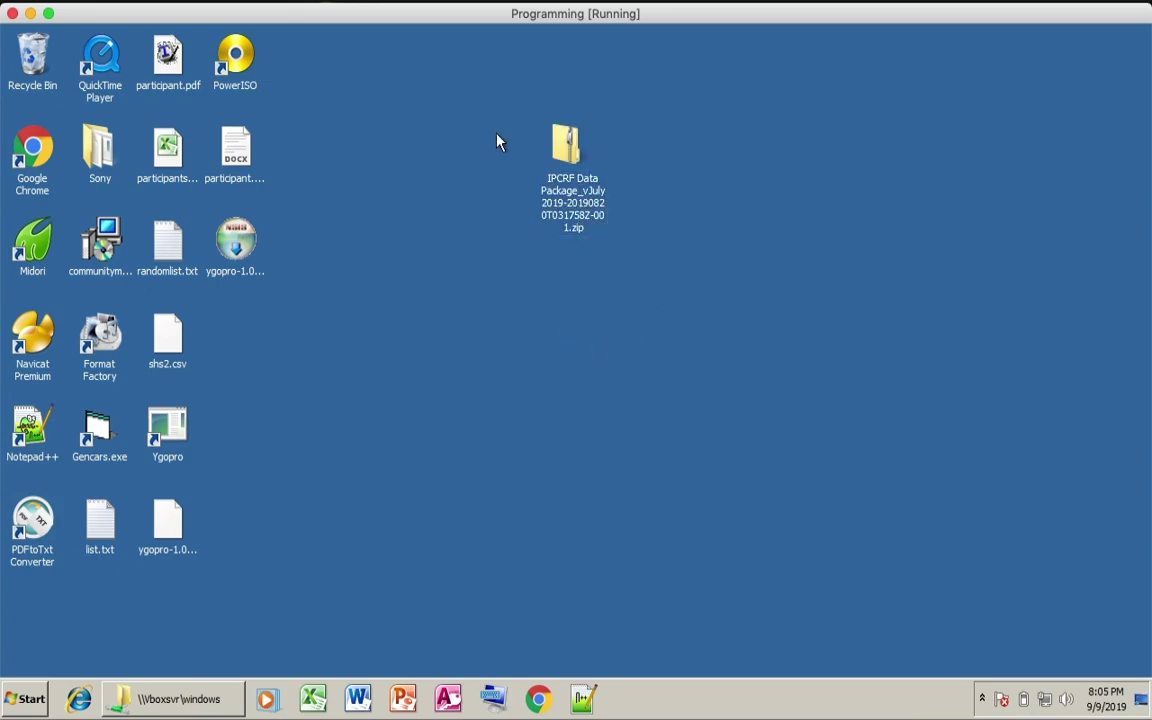
pyautogui.moveTo(509, 119); pyautogui.dragTo(612, 205)
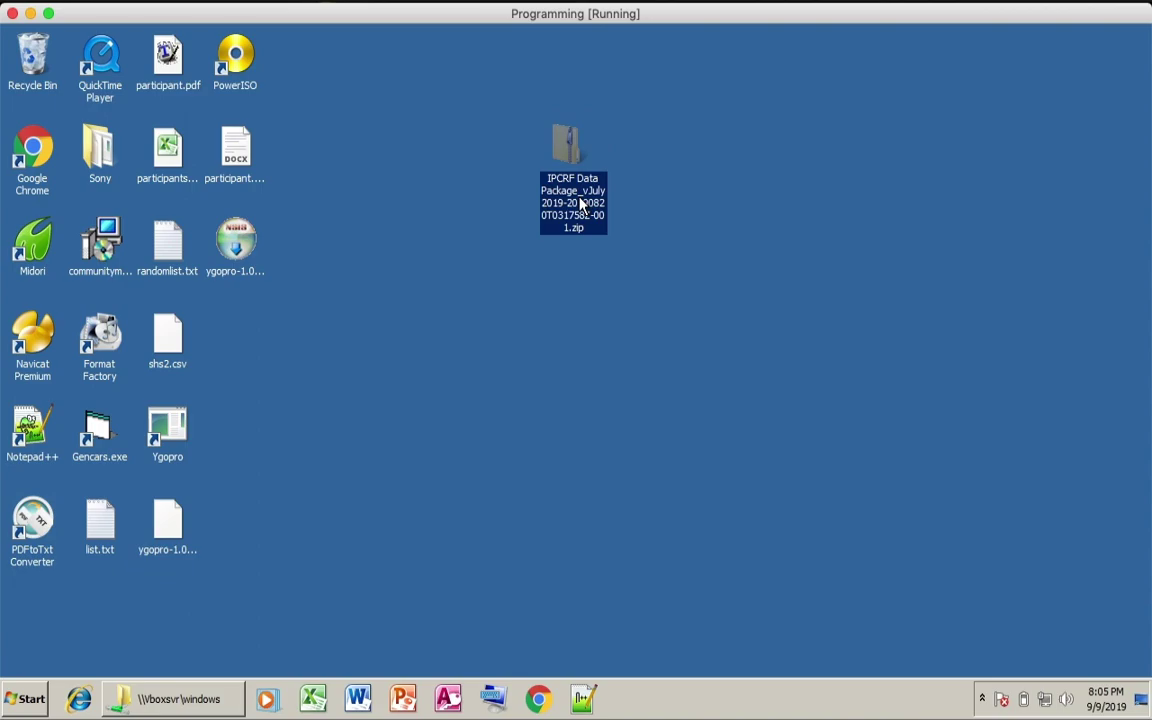
# - Extract all of the zip's contents into a folder on the desktop
pyautogui.rightClick(580, 204)
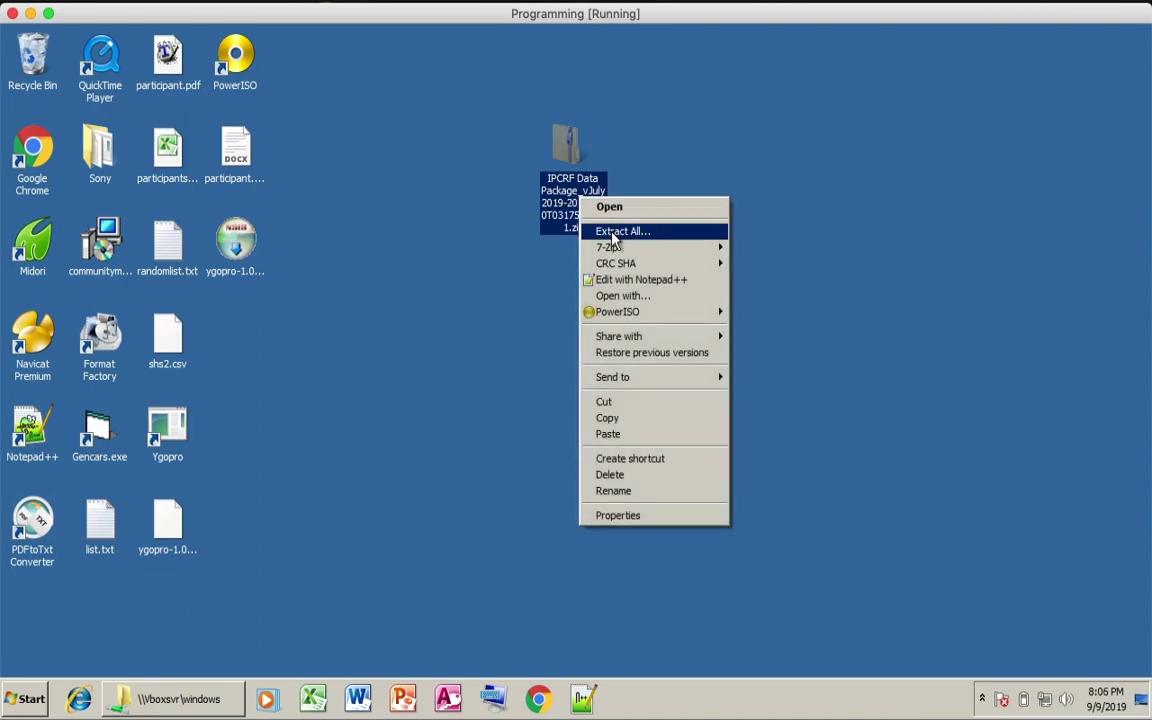
pyautogui.click(613, 238)
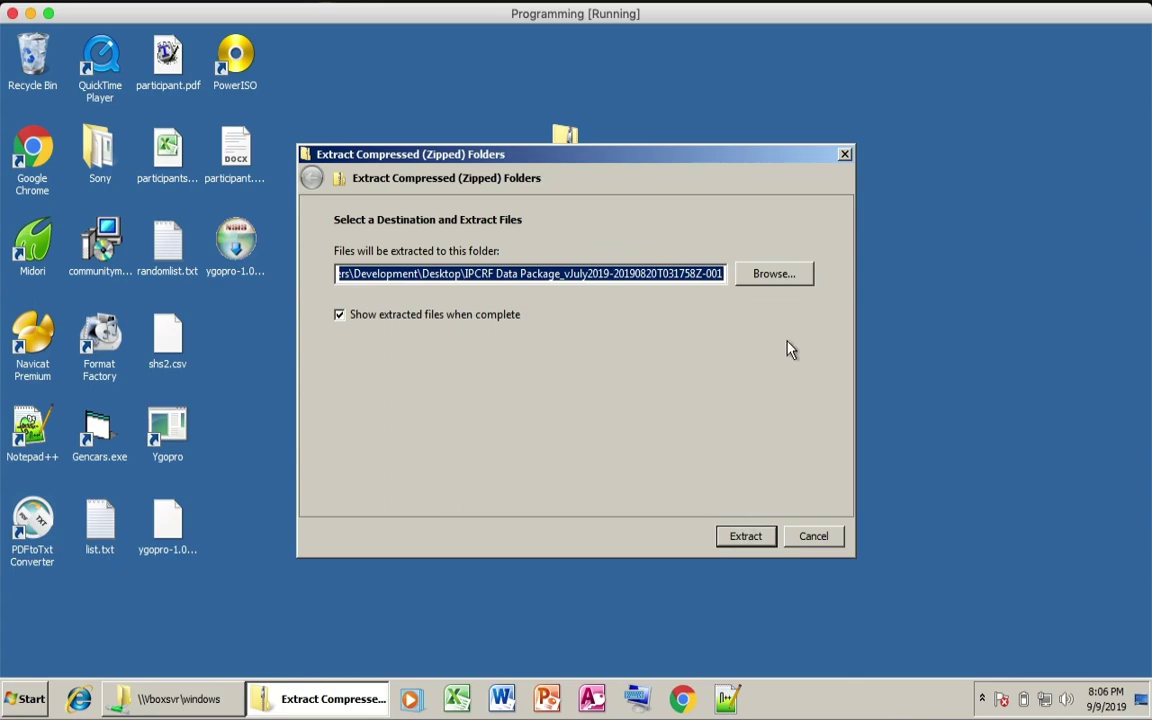
pyautogui.click(737, 540)
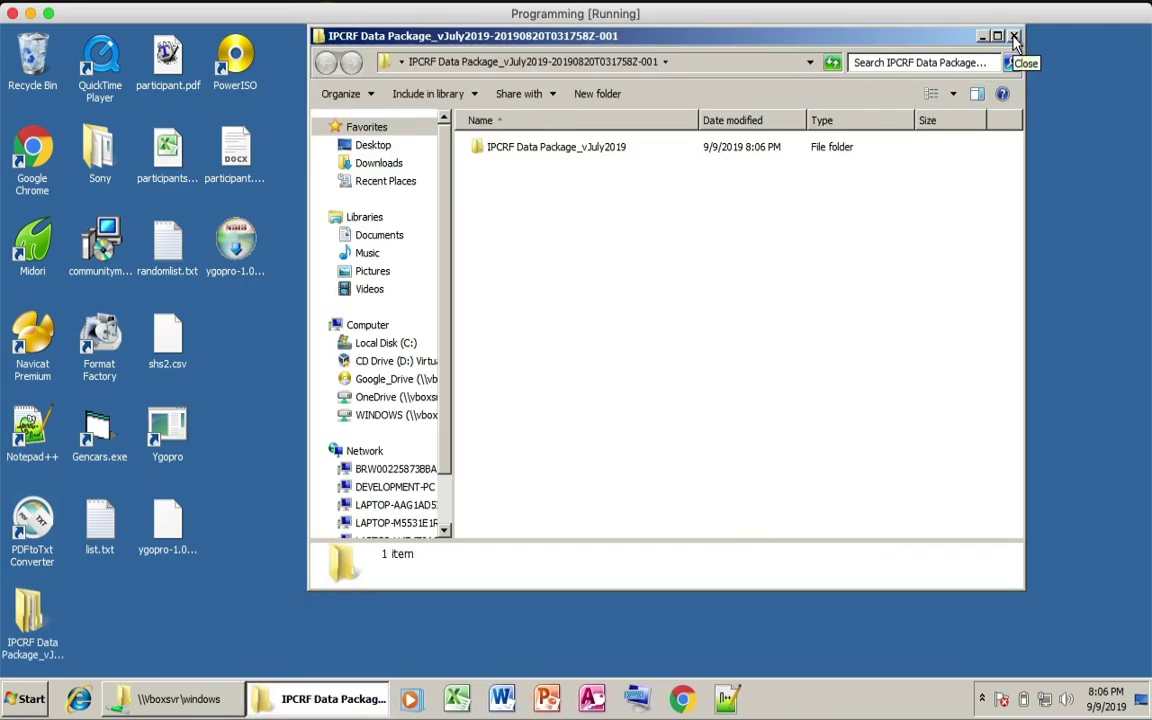
pyautogui.click(1014, 38)
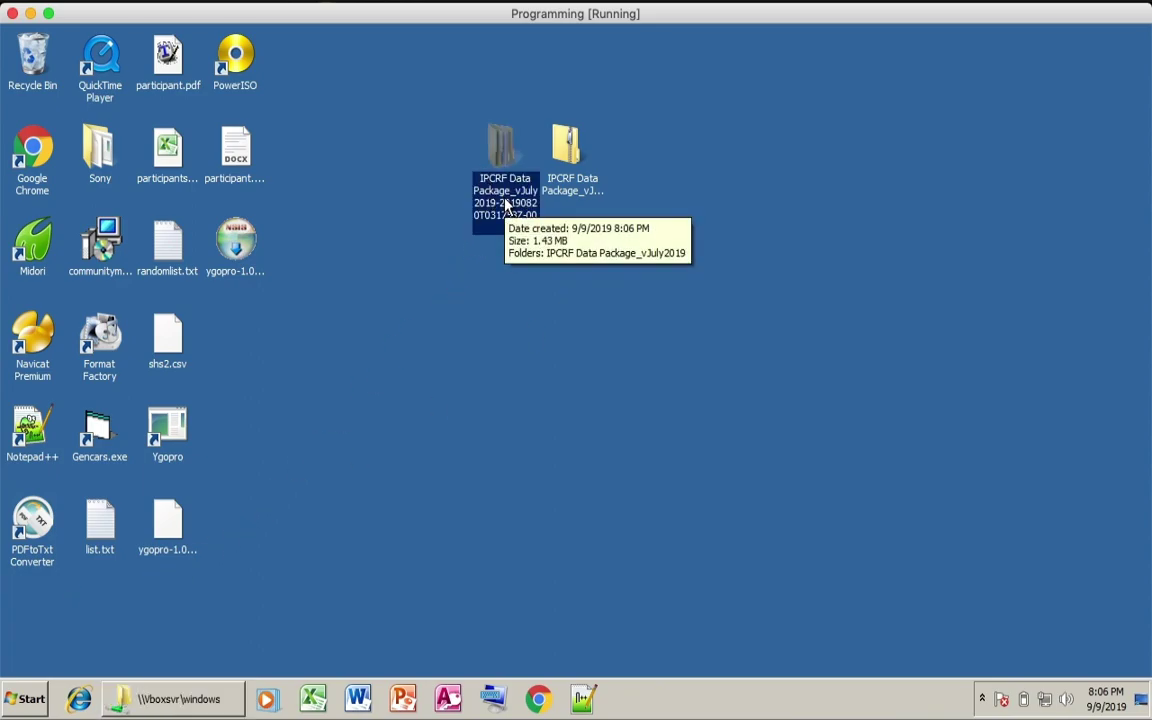
# - Open IPCRF Rating Collection Form.xlsm from the IPCRF Data Package_vJuly2019 folder in Excel
pyautogui.doubleClick(505, 195)
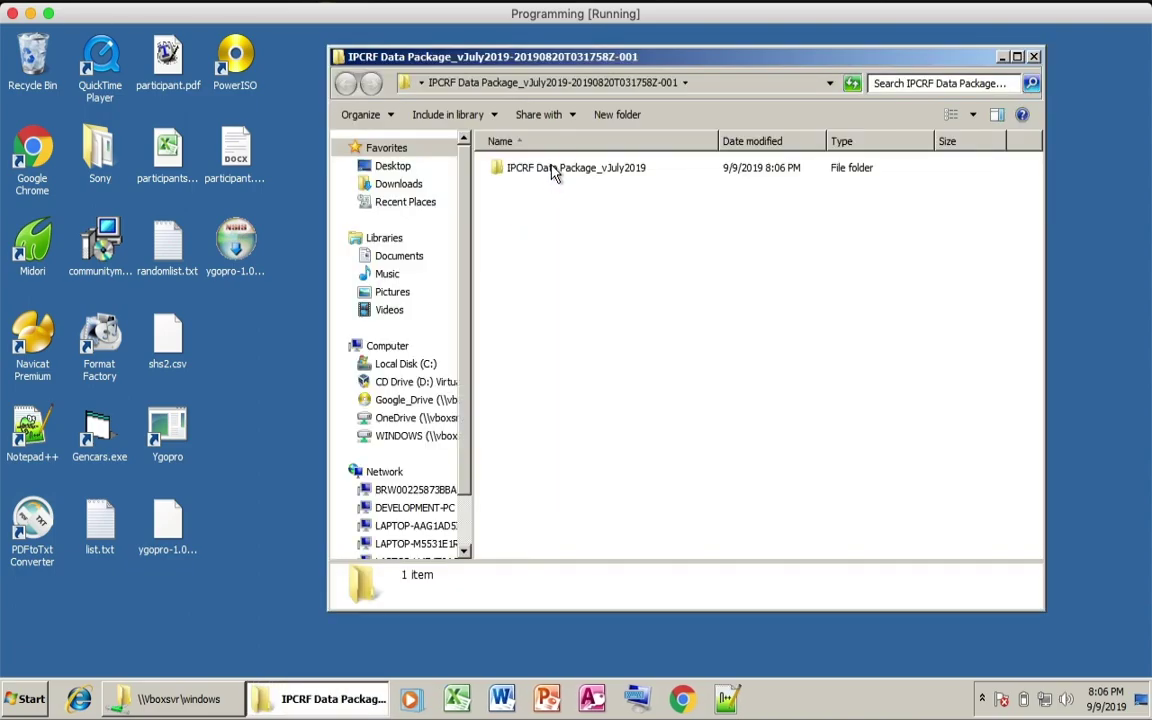
pyautogui.doubleClick(553, 170)
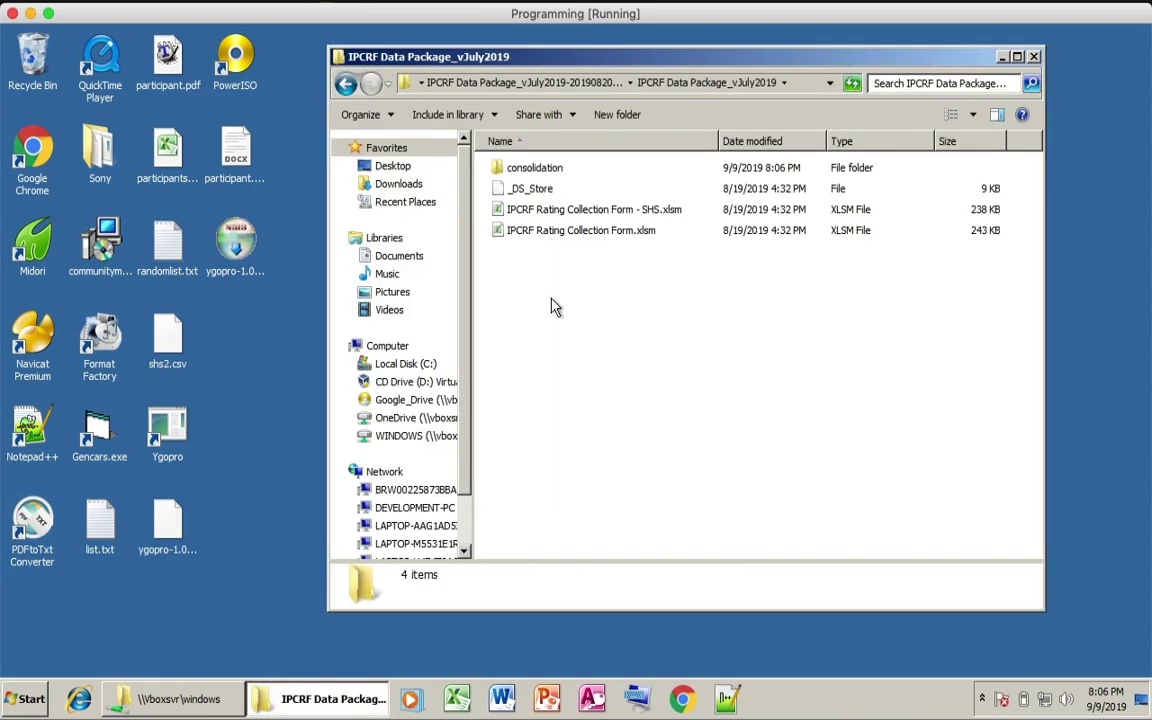
pyautogui.click(548, 234)
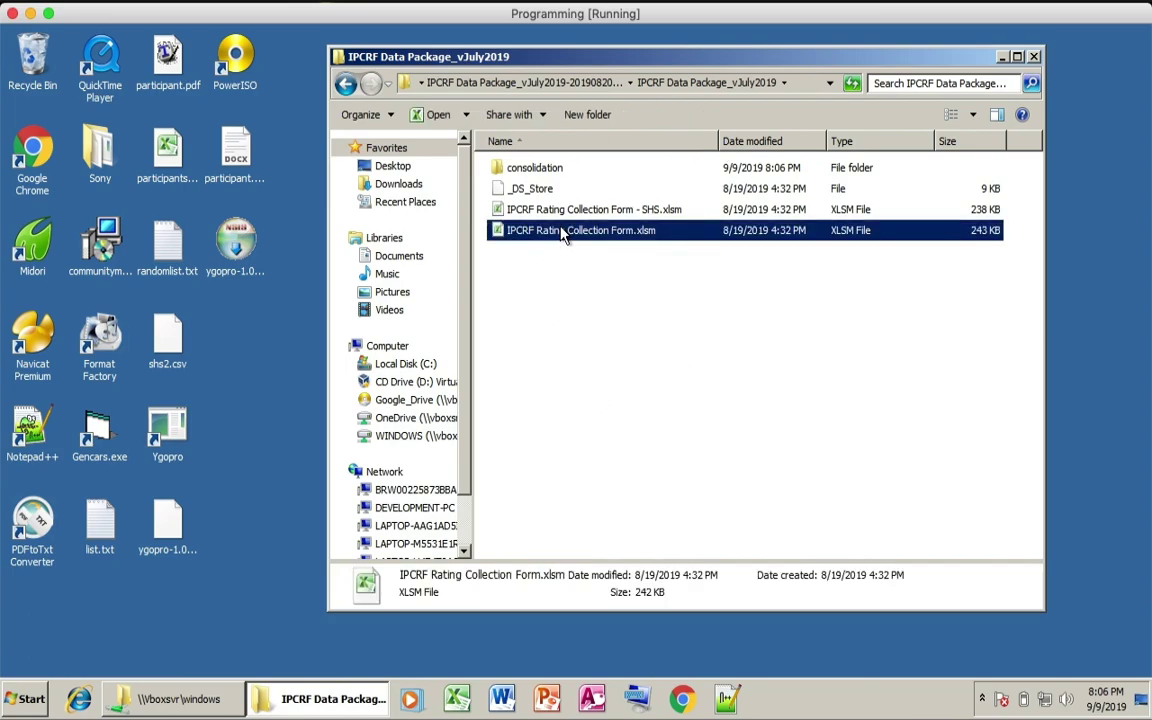
pyautogui.click(537, 212)
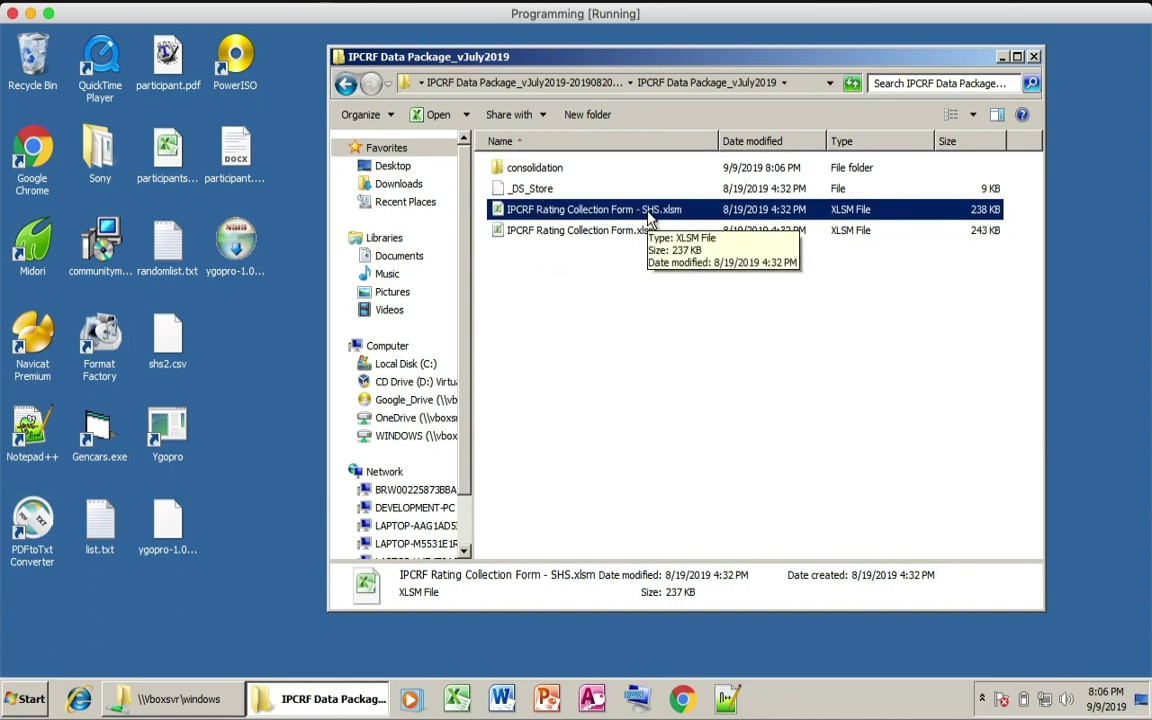
pyautogui.click(621, 233)
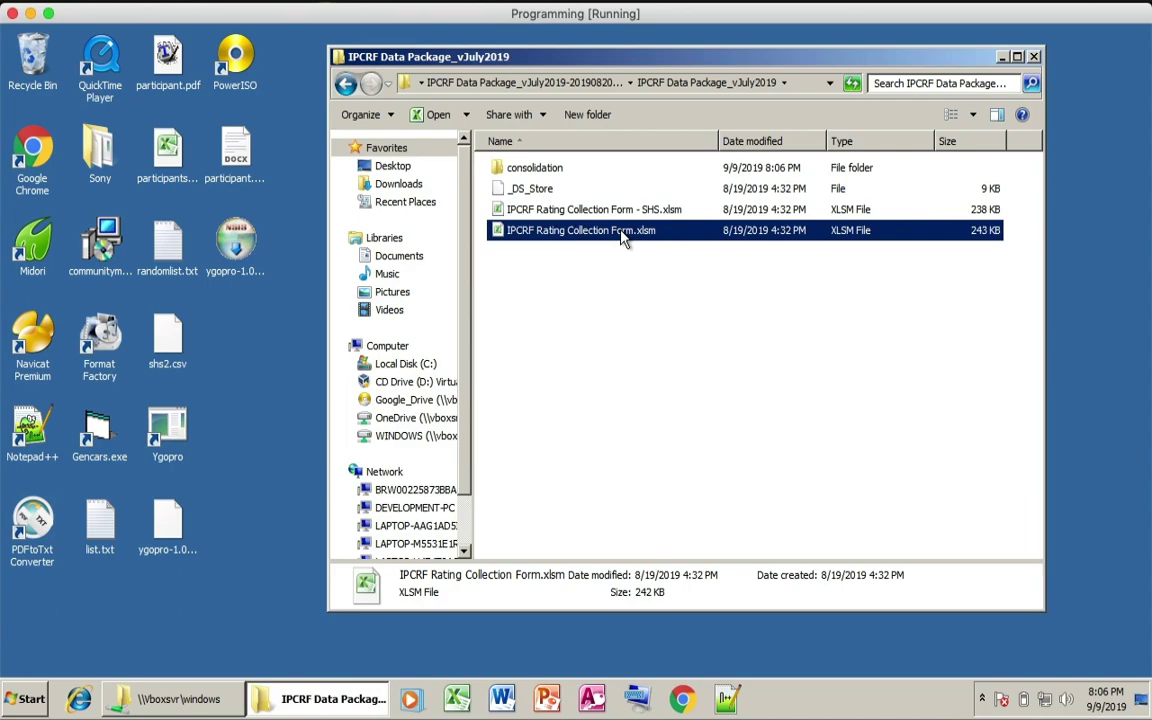
pyautogui.click(560, 212)
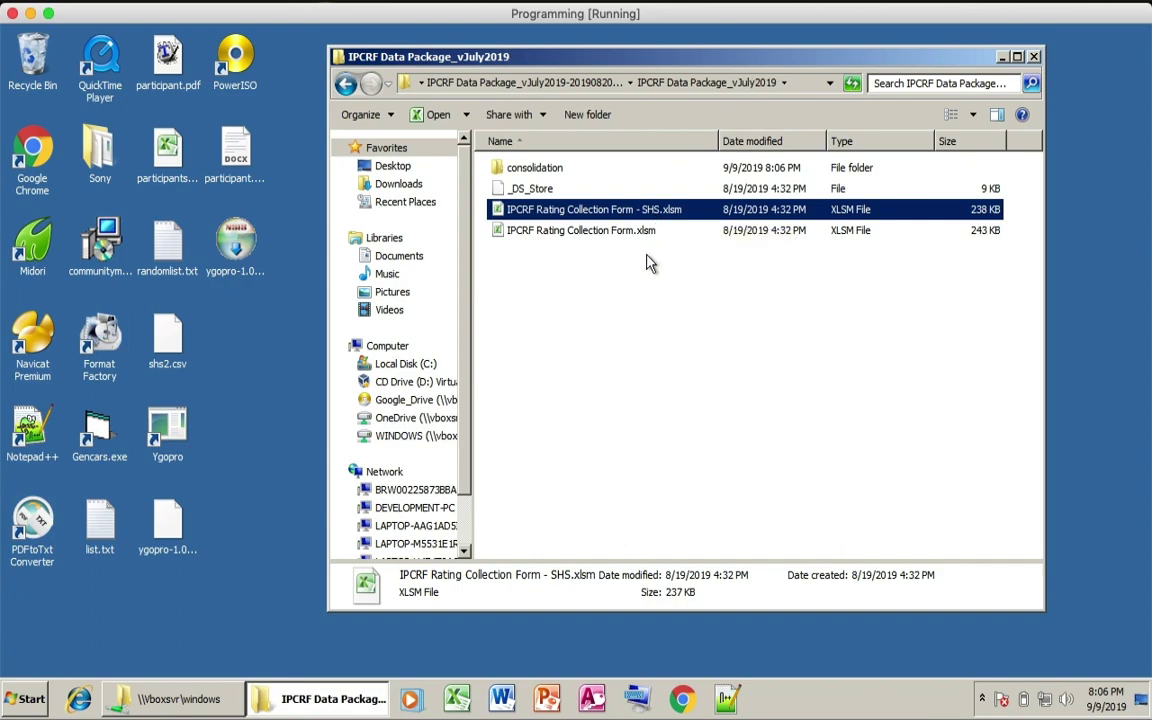
pyautogui.click(594, 230)
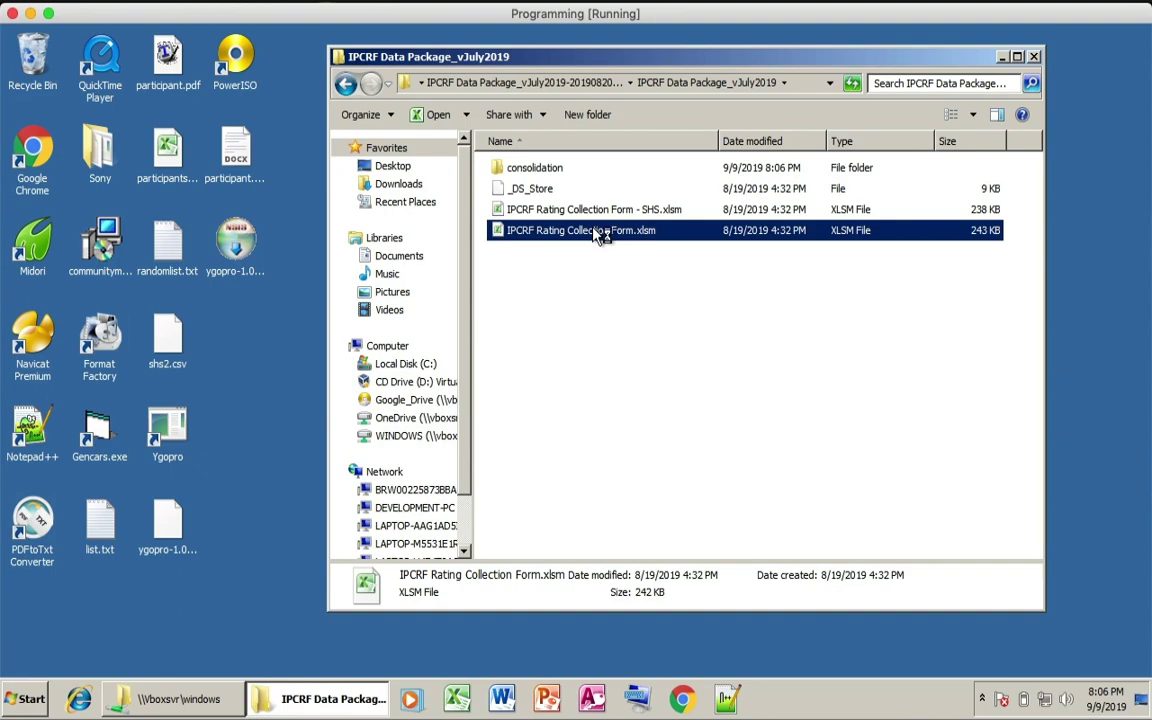
pyautogui.doubleClick(596, 231)
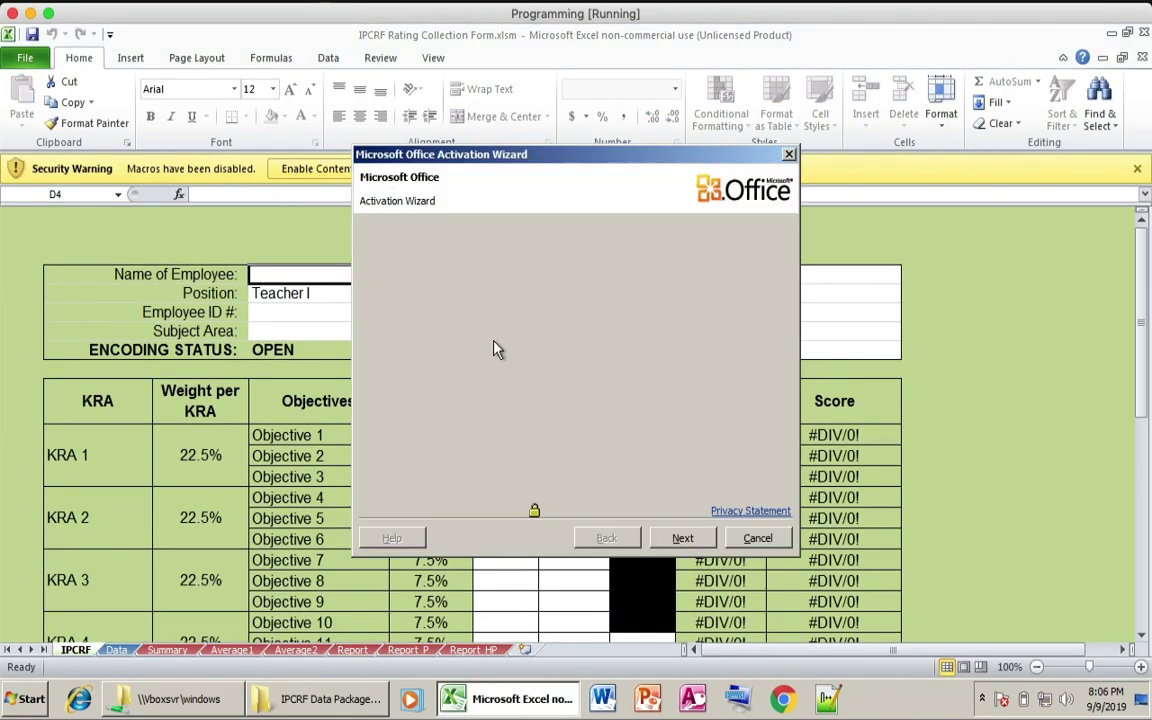
# - Dismiss the activation wizard, enable macros, and save the workbook as DRBCS.xlsm
pyautogui.click(755, 537)
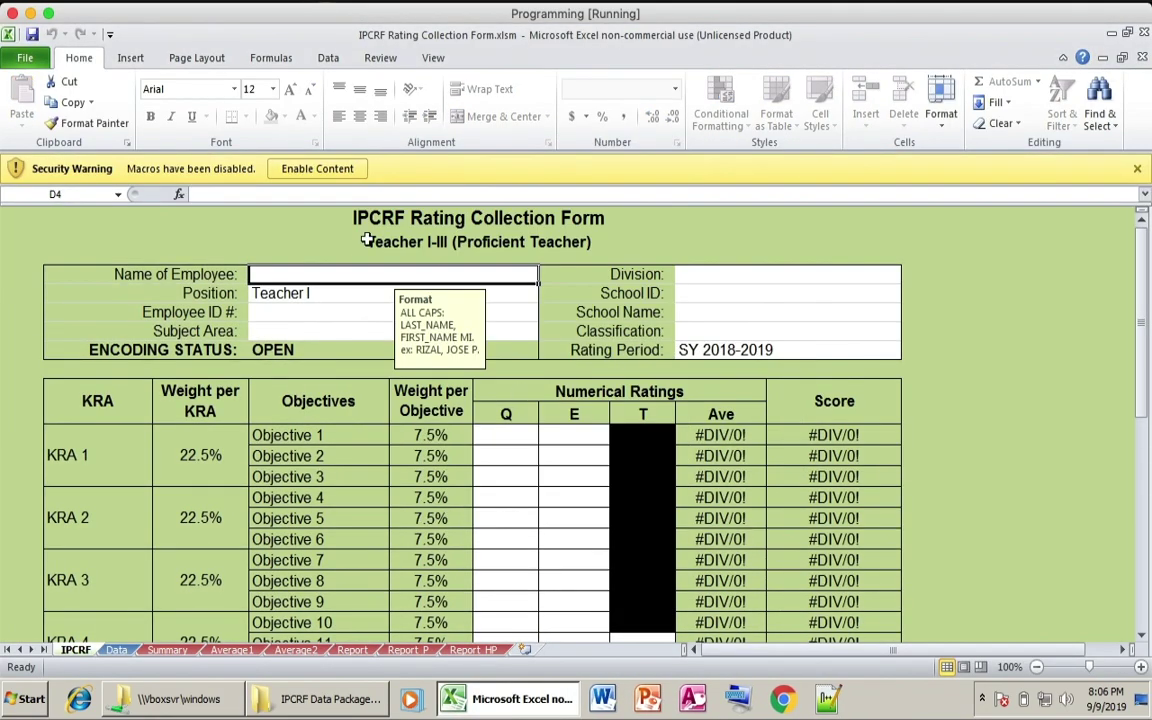
pyautogui.click(309, 172)
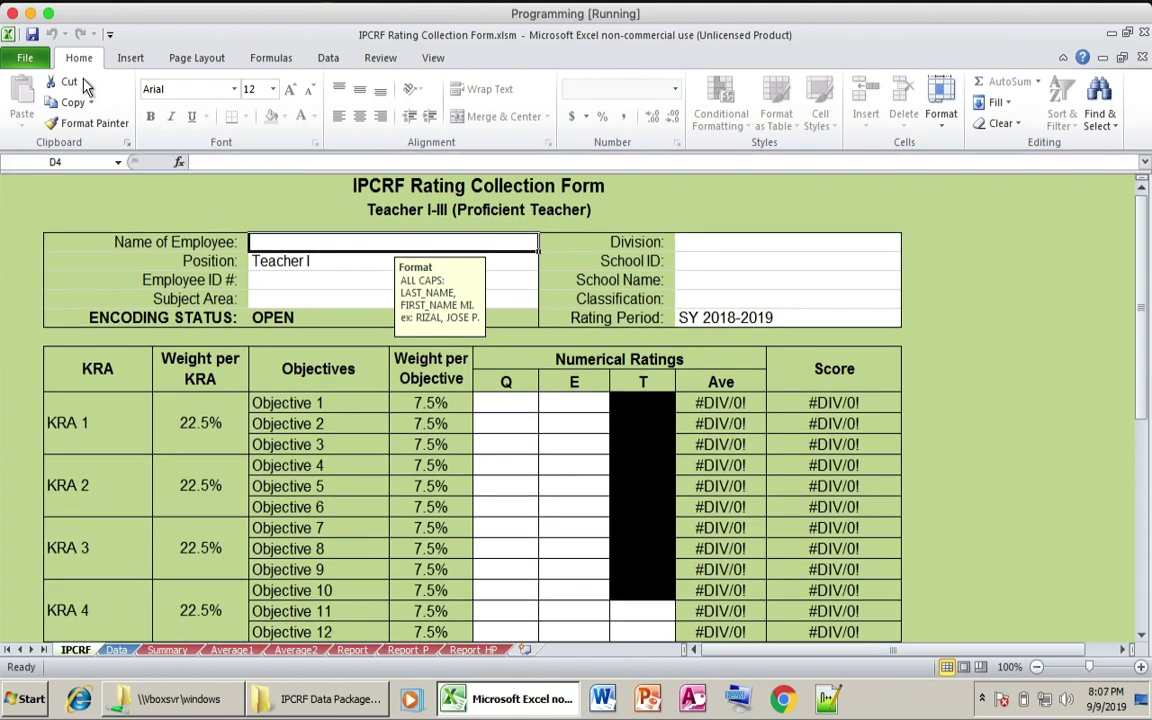
pyautogui.click(27, 58)
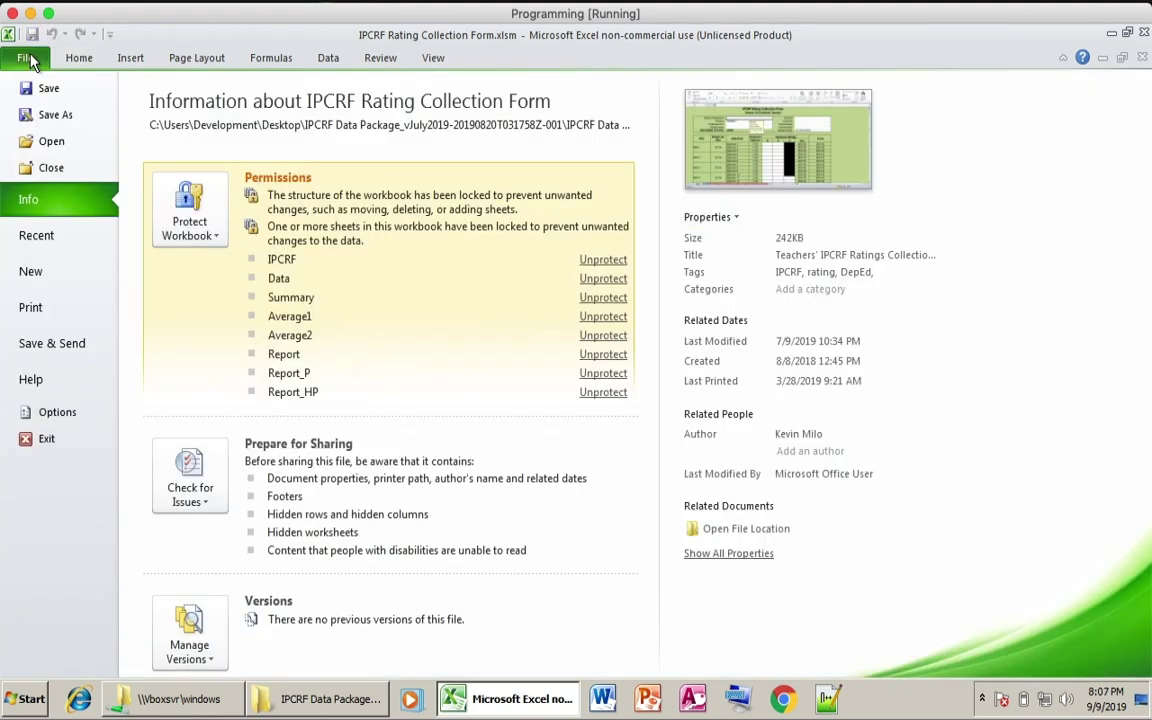
pyautogui.click(55, 115)
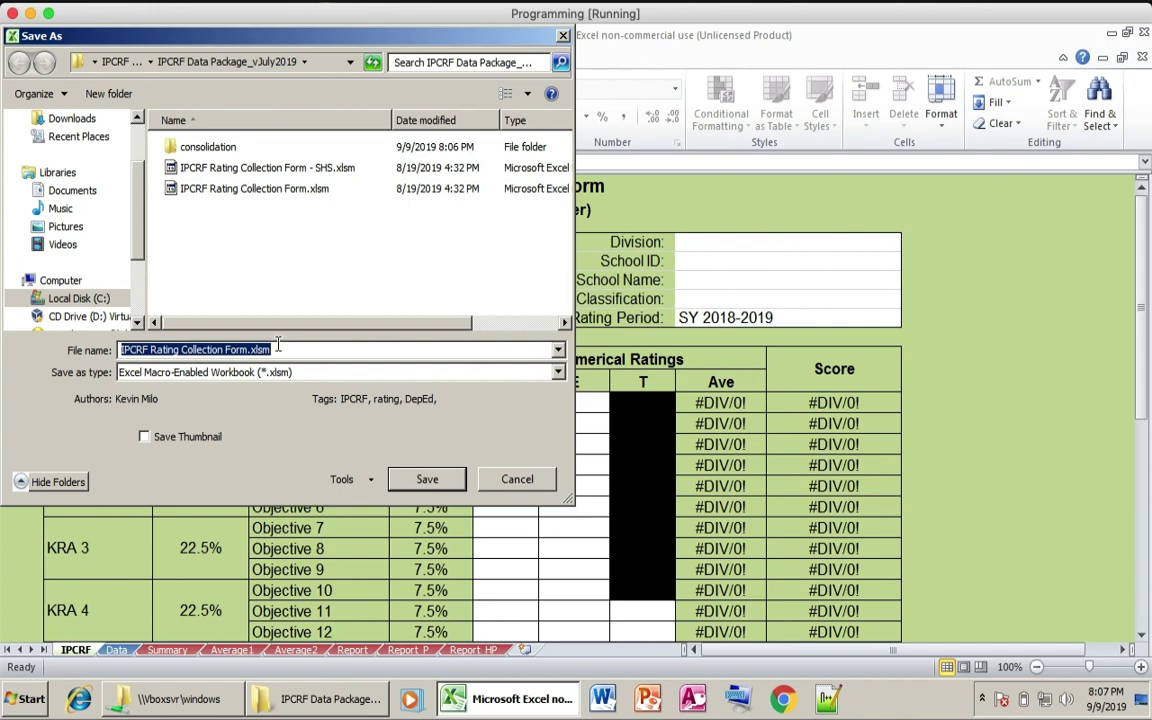
pyautogui.write('DRBCS')
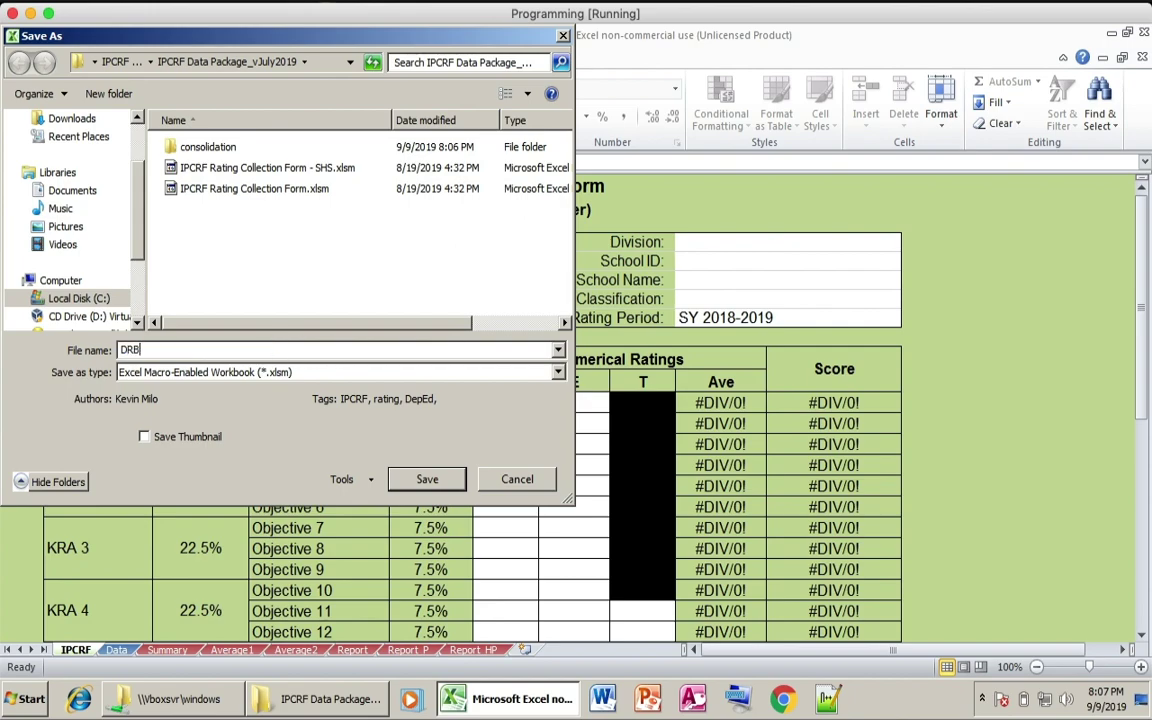
pyautogui.click(427, 480)
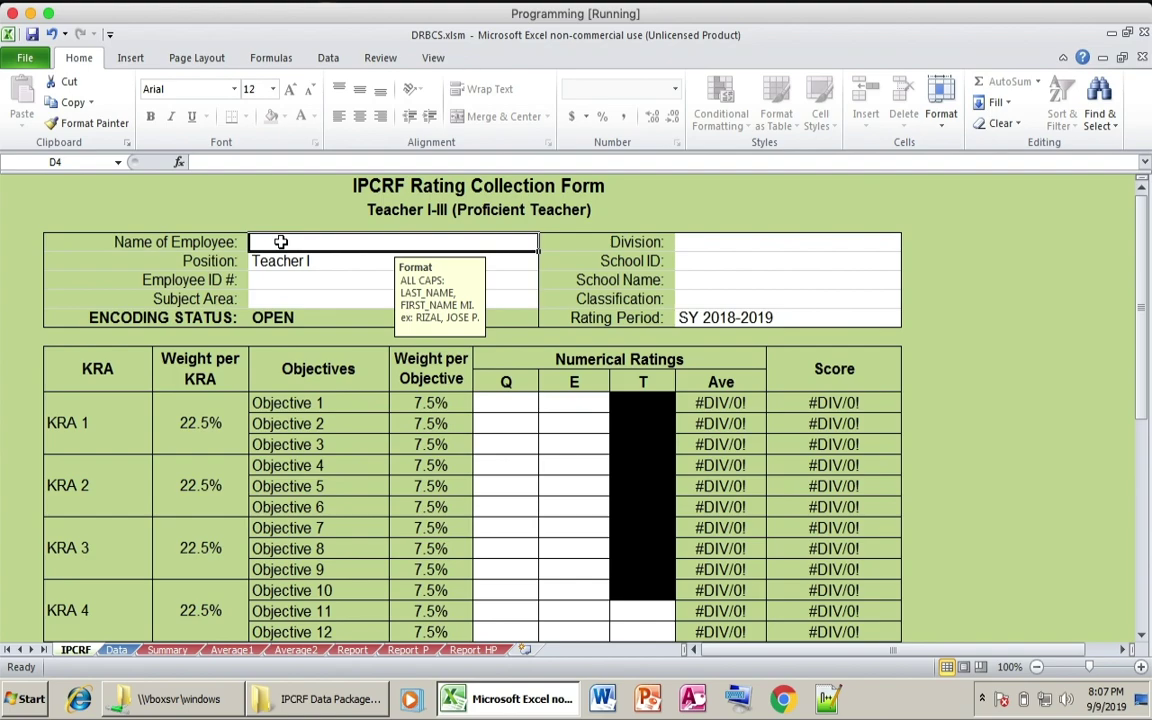
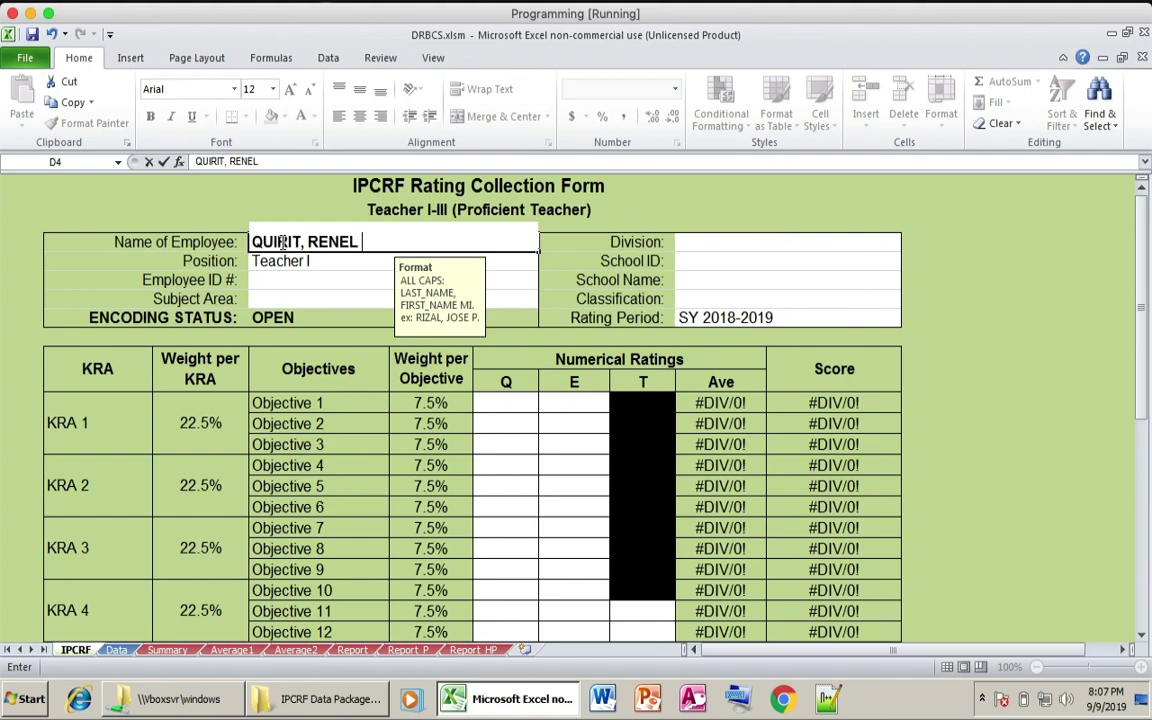
# - Enter the employee's name and employee ID, keeping the position as Teacher I
pyautogui.press('Return')
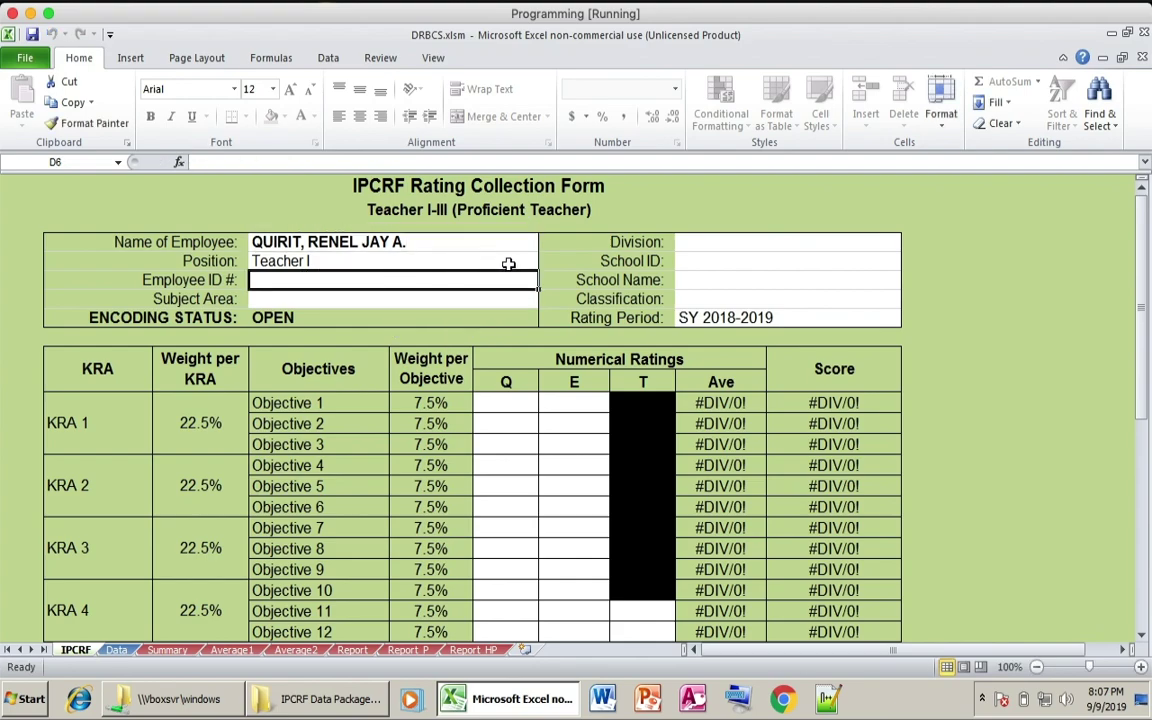
pyautogui.click(510, 260)
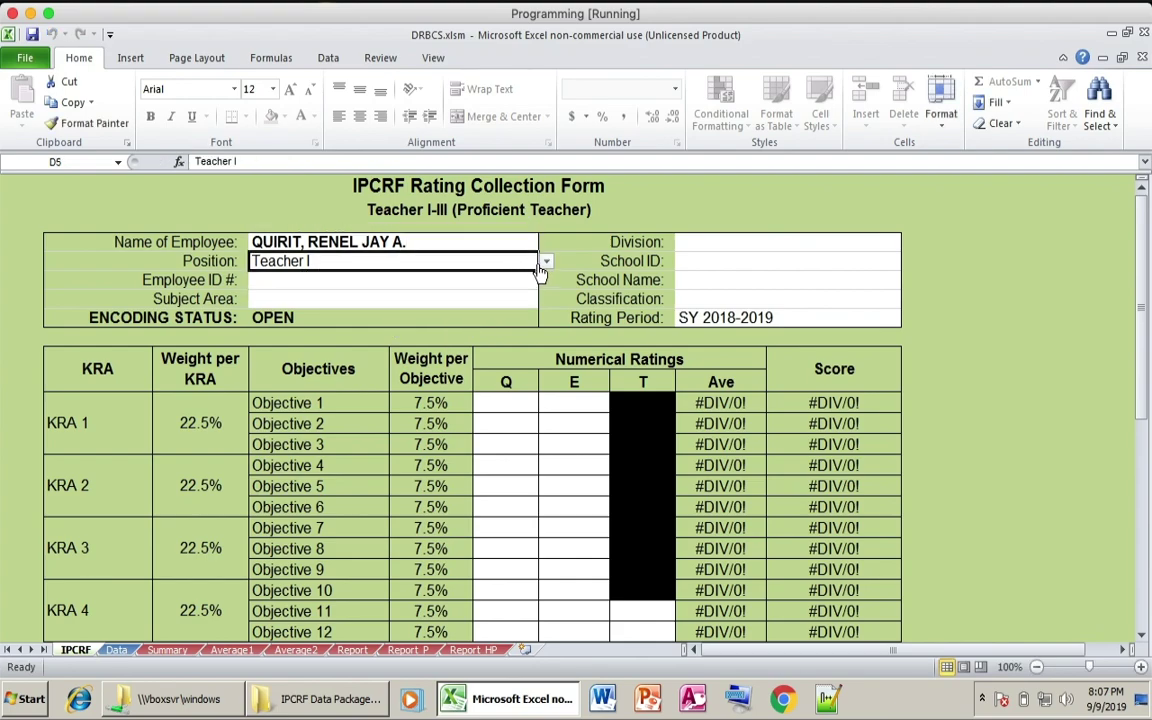
pyautogui.click(547, 262)
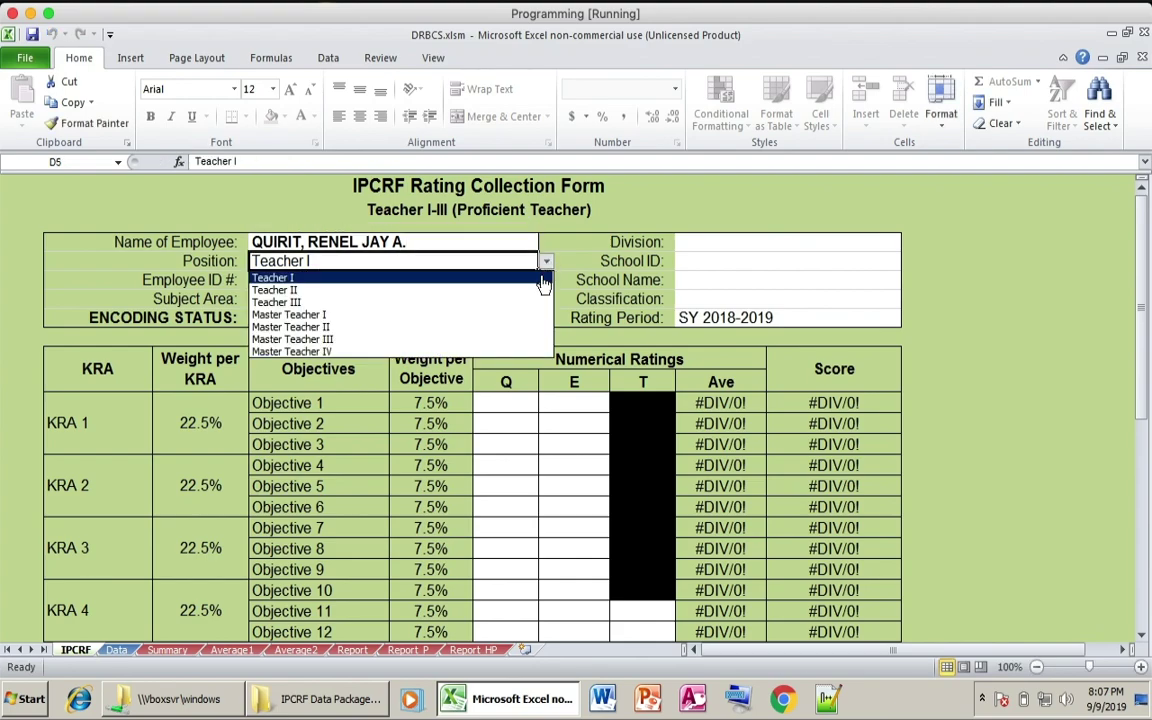
pyautogui.click(449, 290)
pyautogui.click(390, 280)
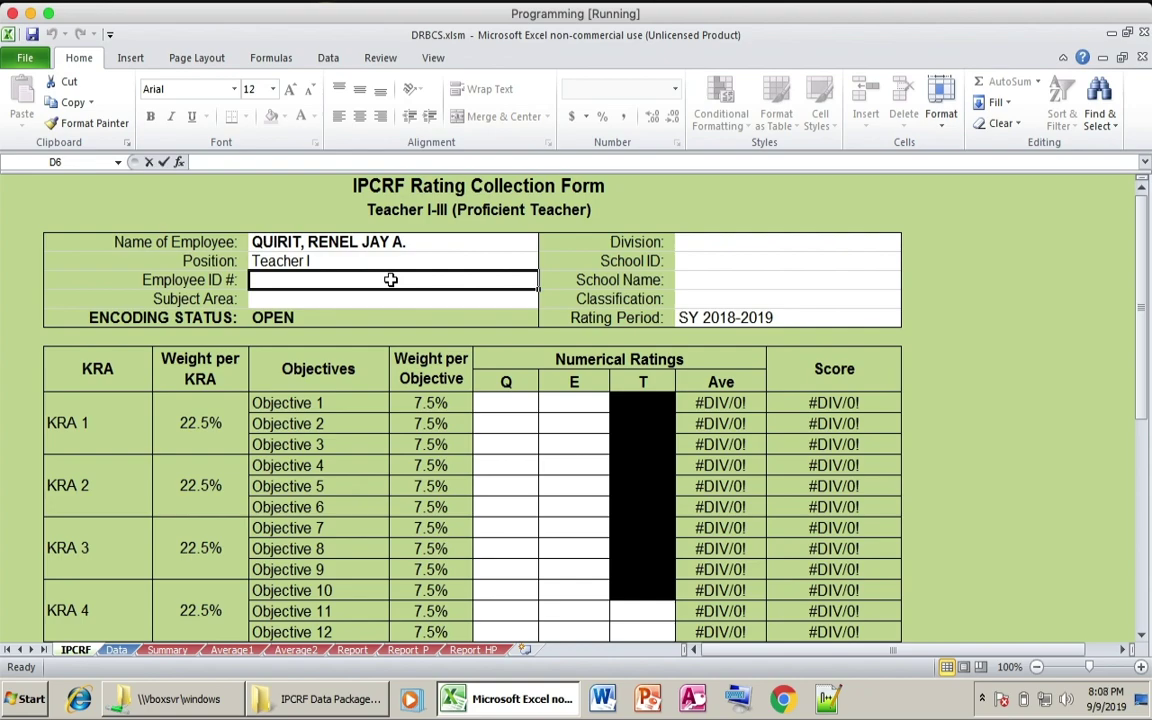
pyautogui.write('202345')
pyautogui.press('Return')
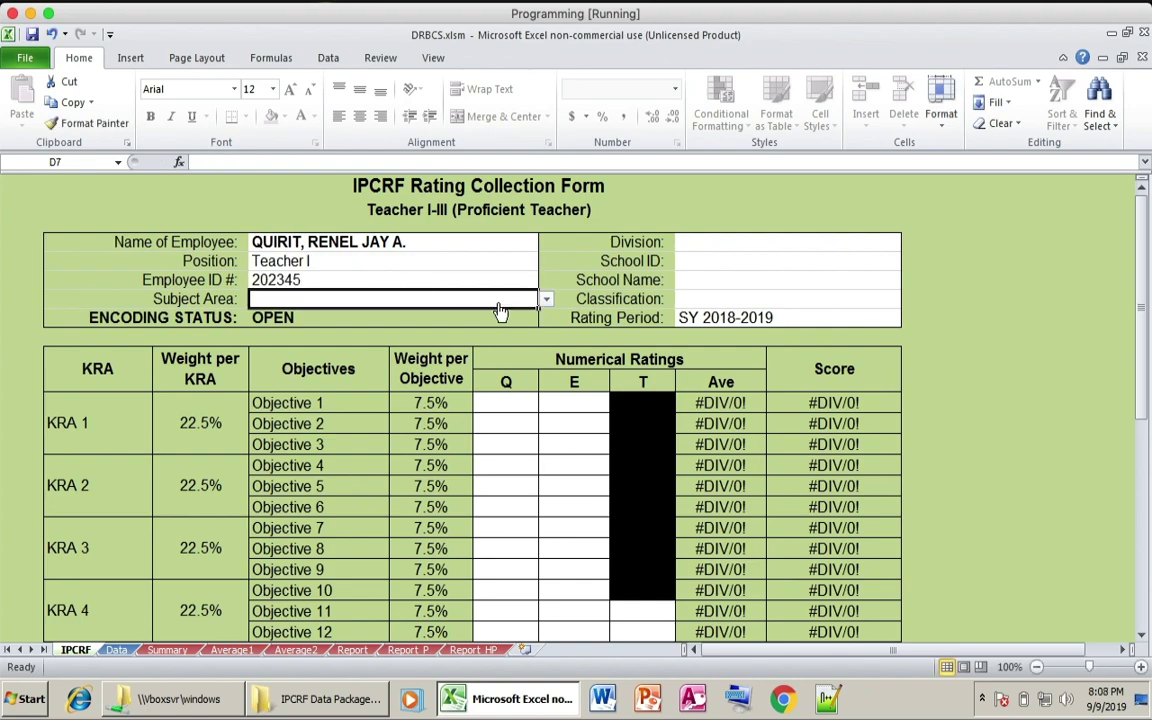
# - Choose TLE/HE from the Subject Area dropdown
pyautogui.click(546, 300)
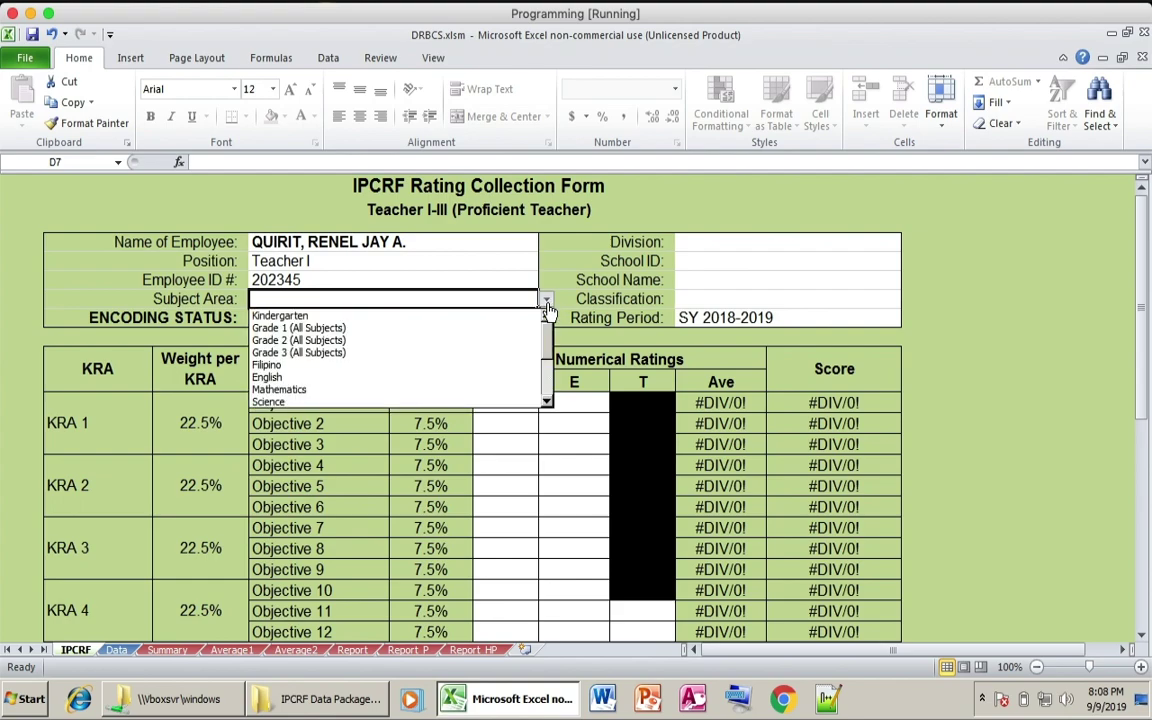
pyautogui.moveTo(548, 322); pyautogui.dragTo(548, 383)
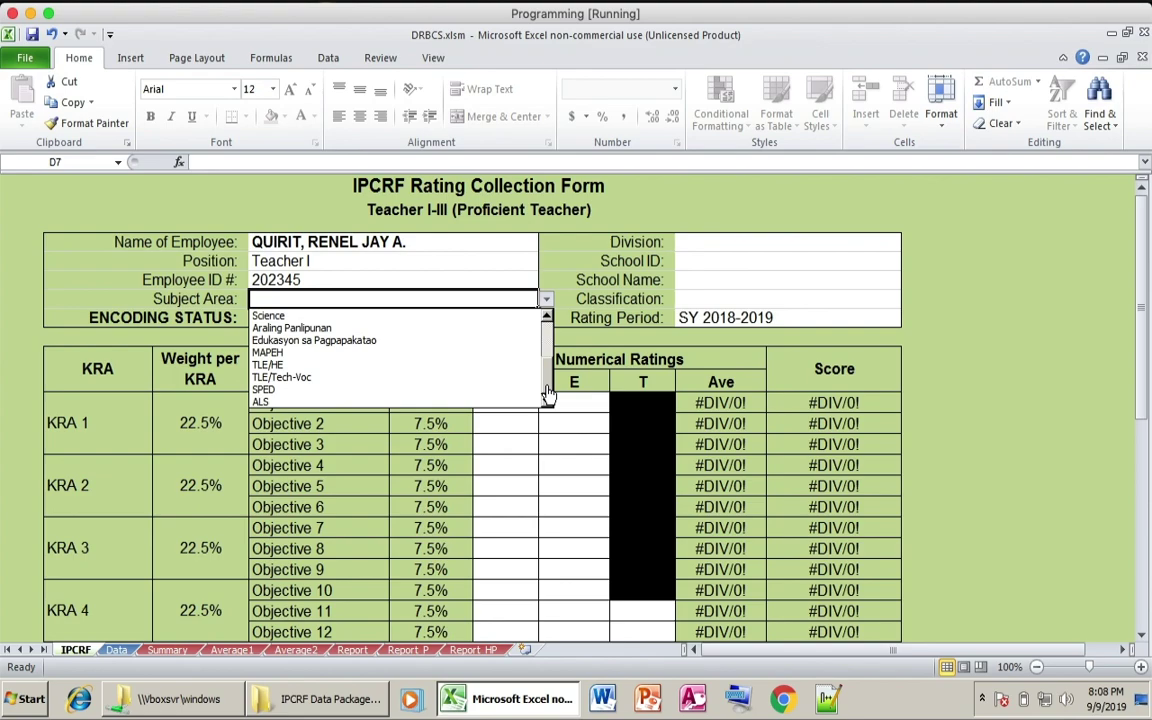
pyautogui.moveTo(548, 395); pyautogui.dragTo(548, 366)
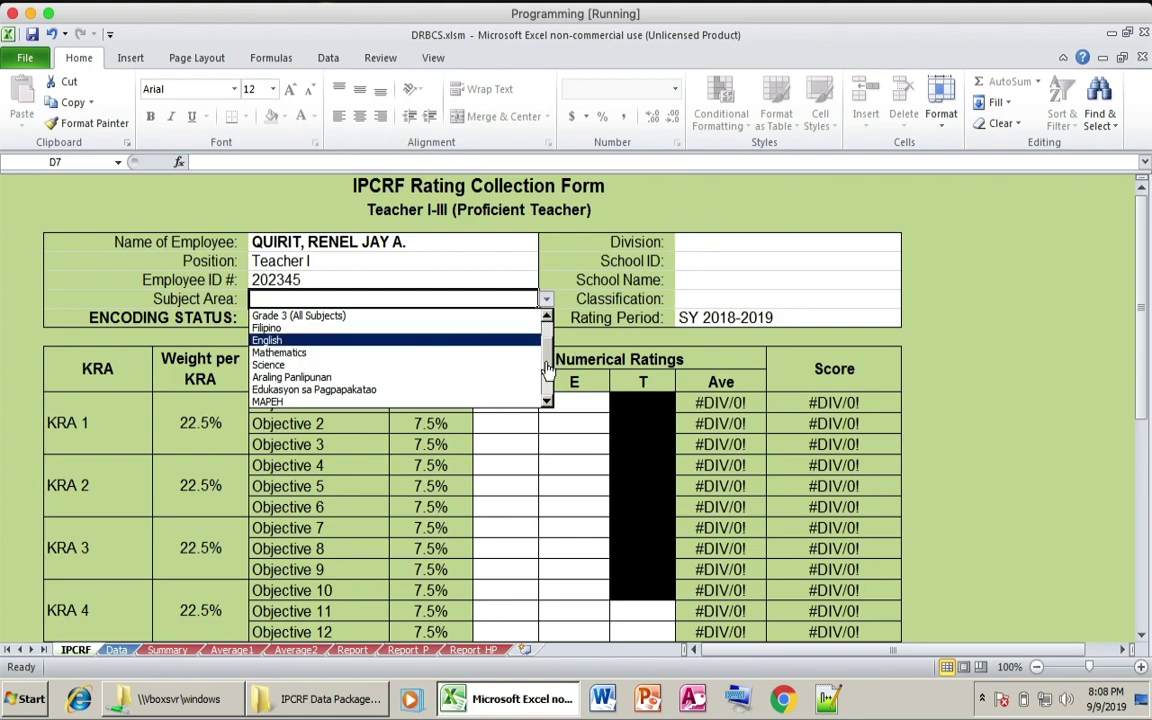
pyautogui.scroll(-2, 548, 365)
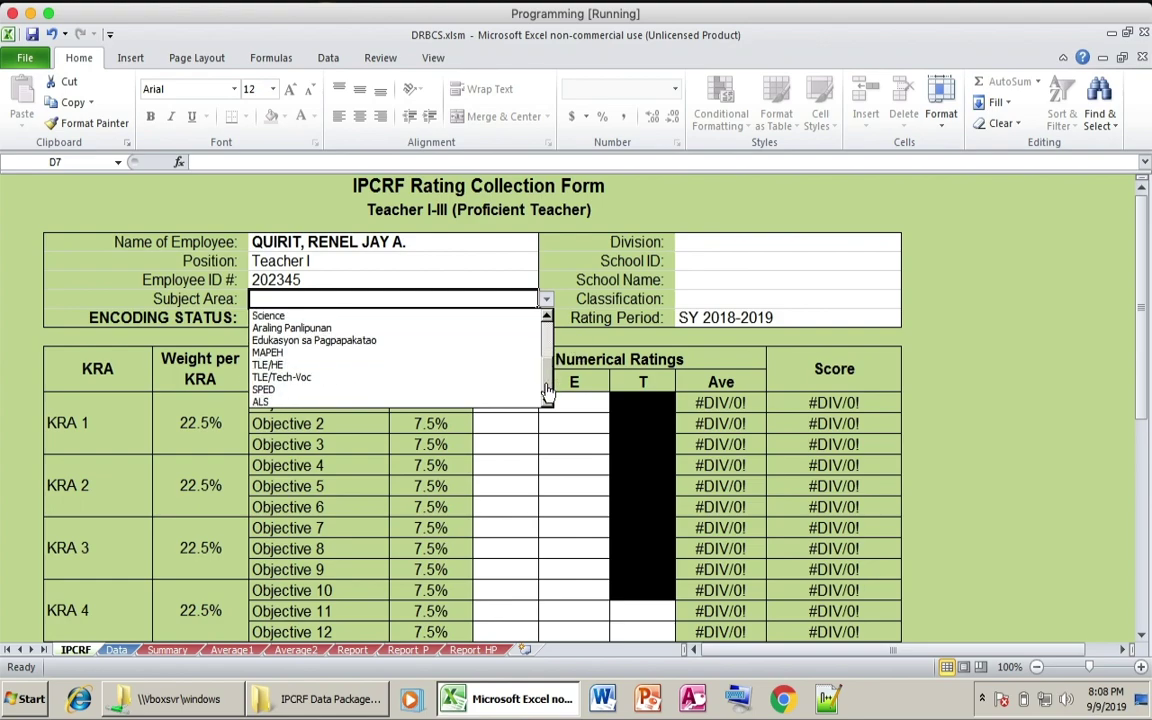
pyautogui.click(266, 365)
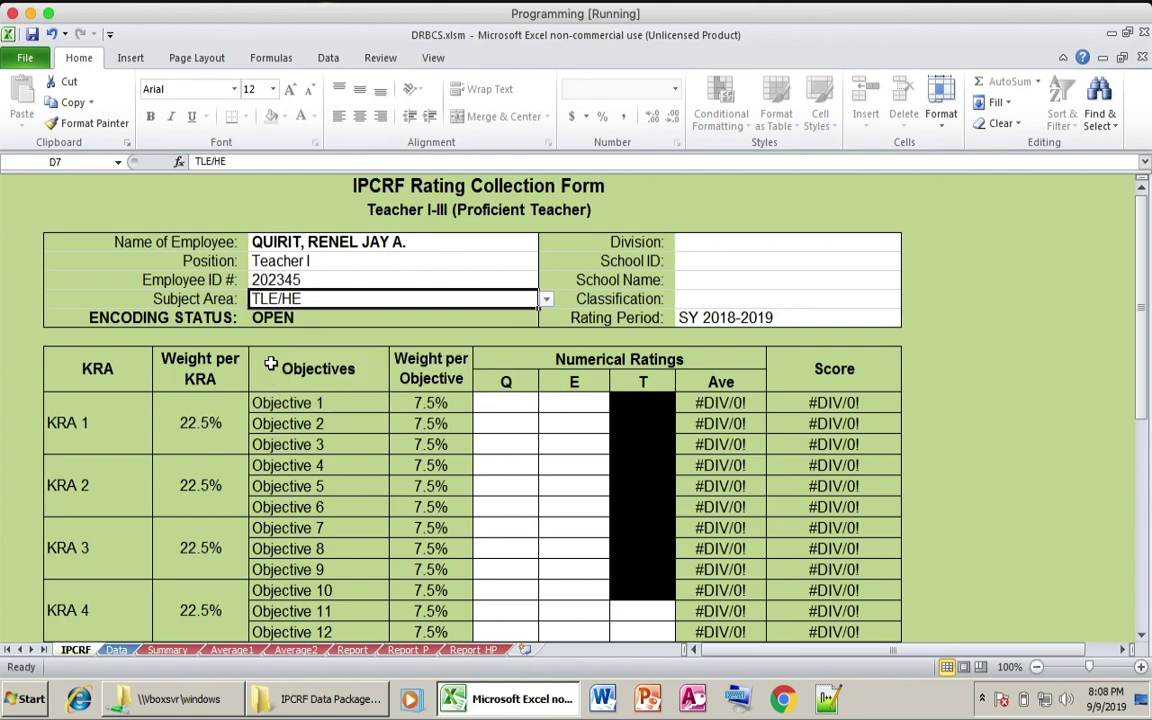
pyautogui.click(734, 244)
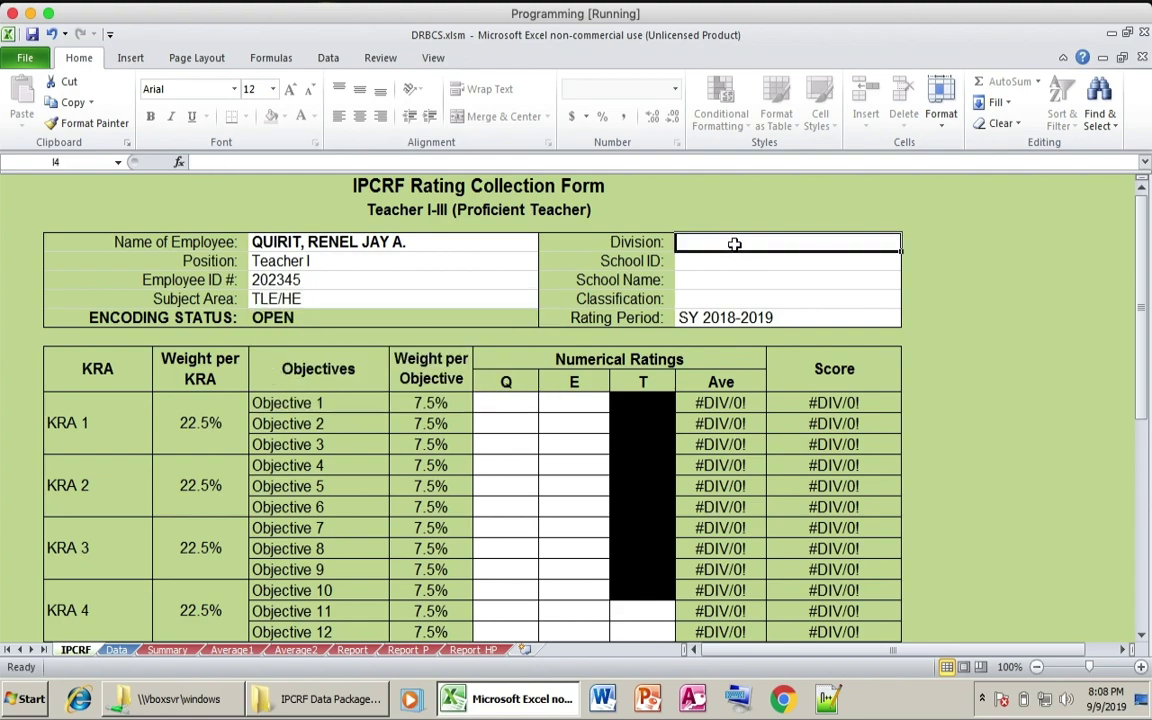
# - Enter GINGOOG CITY as the Division and 128060 as the School ID
pyautogui.write('GINGOOG CITY')
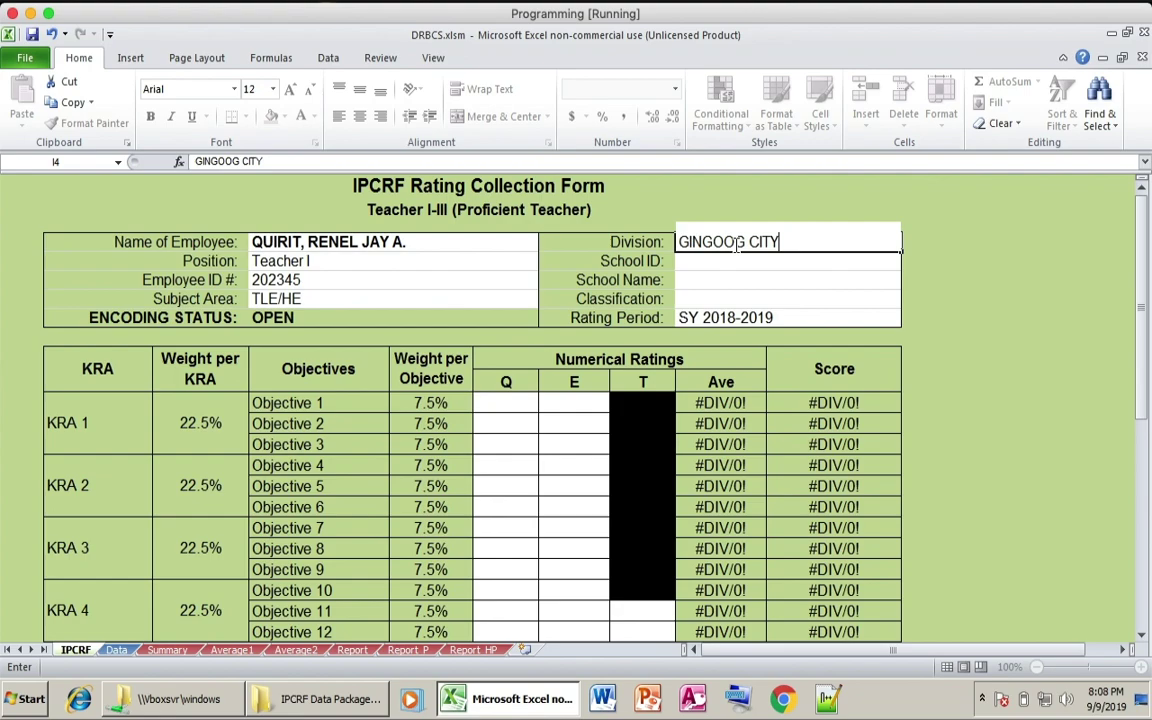
pyautogui.press('Return')
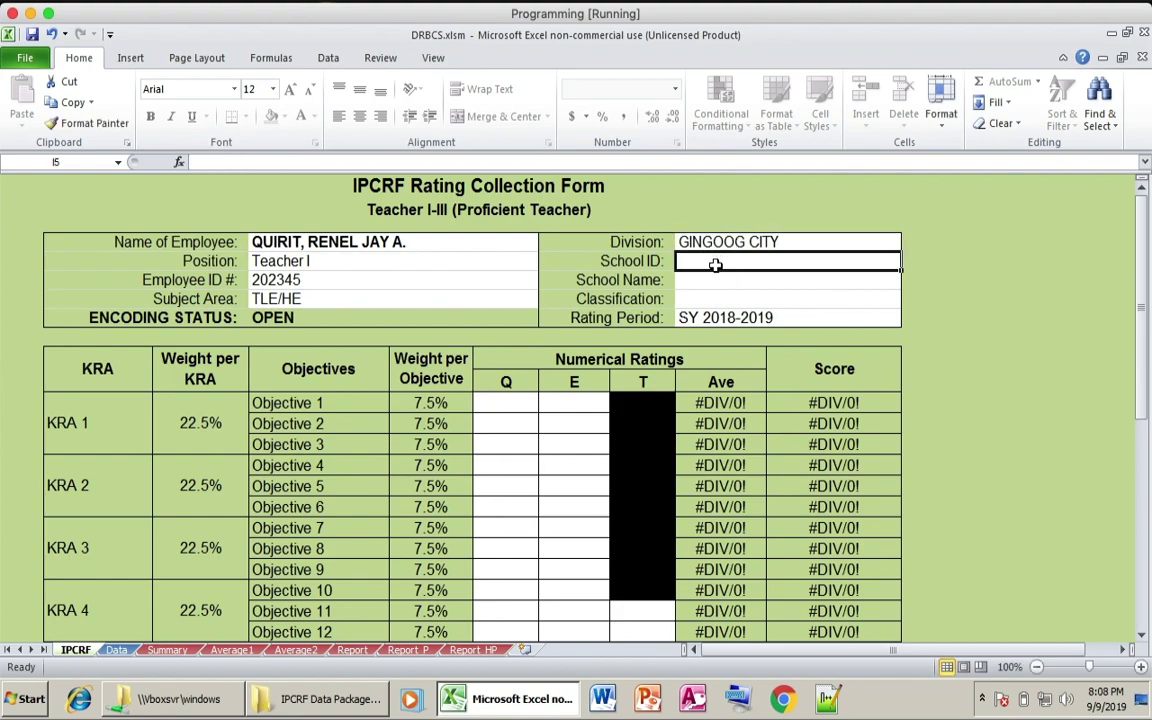
pyautogui.write('12')
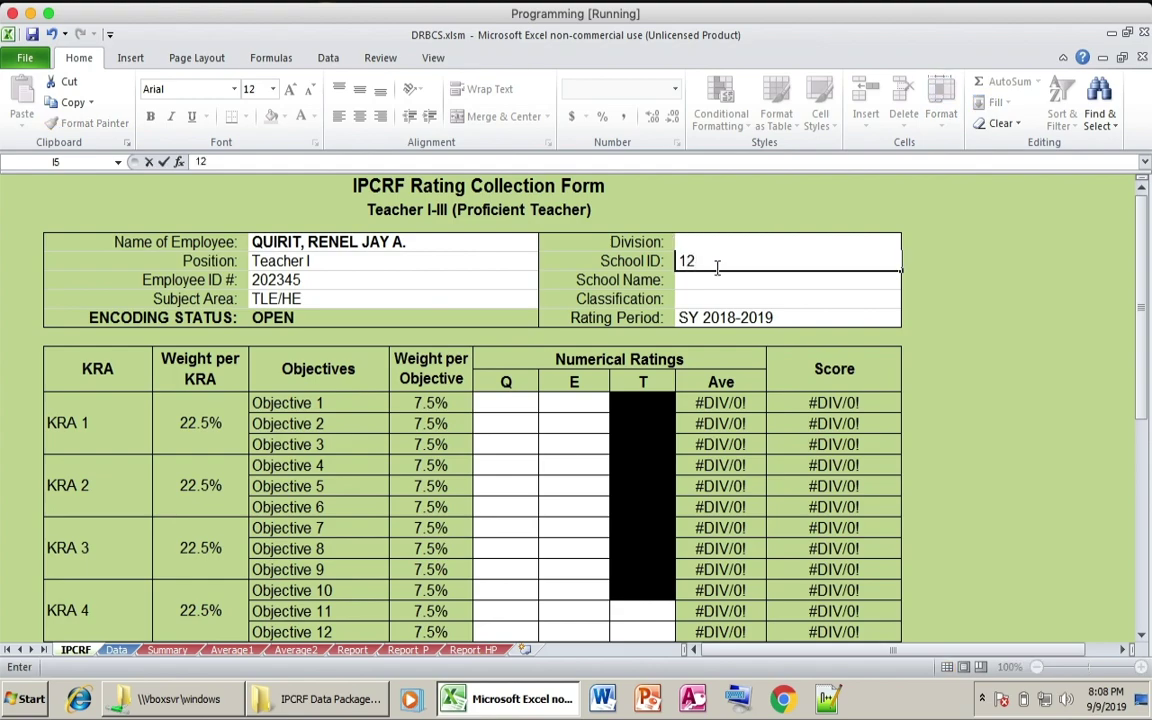
pyautogui.write('8060')
pyautogui.press('Return')
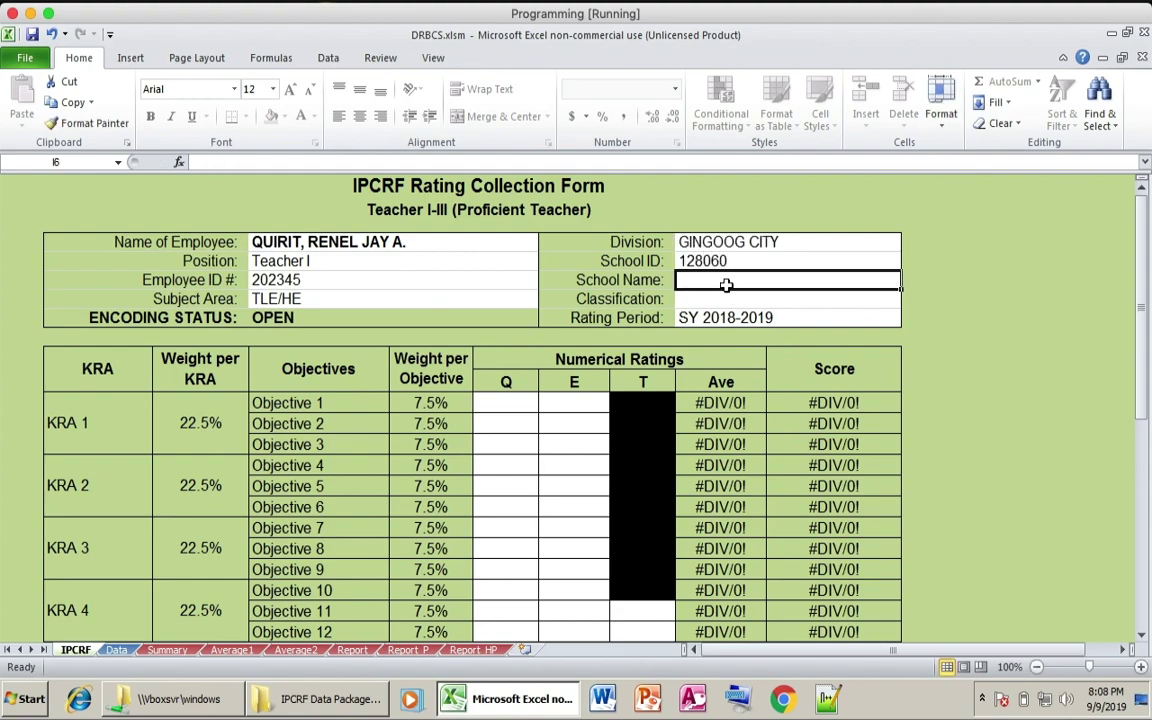
# - Enter 'Don Restituto Baol Central Scool' as the School Name and set Classification to Elementary
pyautogui.write('d')
pyautogui.press('BackSpace')
pyautogui.write('Don ')
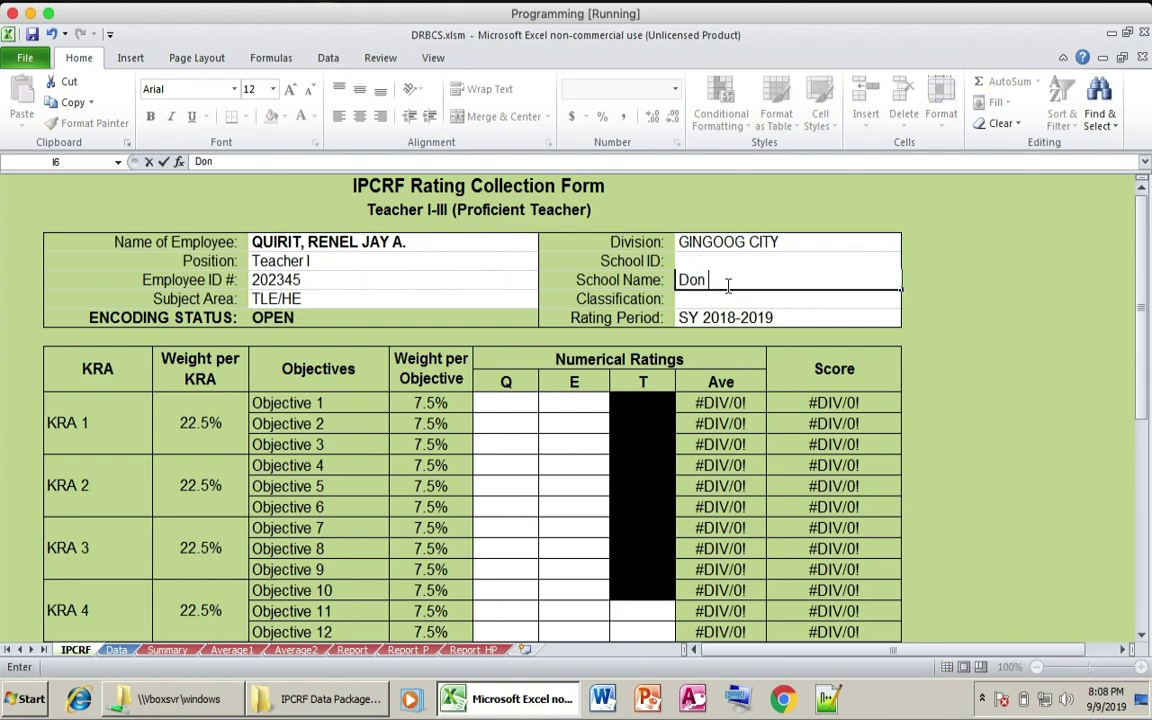
pyautogui.write('Restitu')
pyautogui.write('to ')
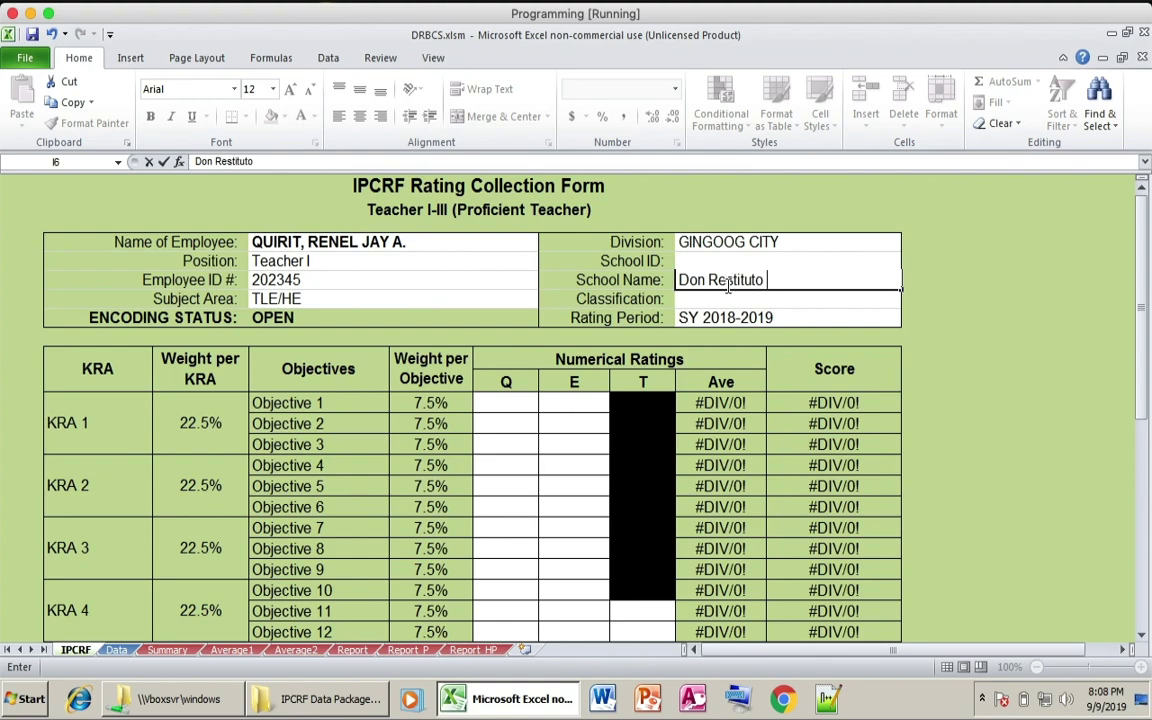
pyautogui.write('Baol Central ')
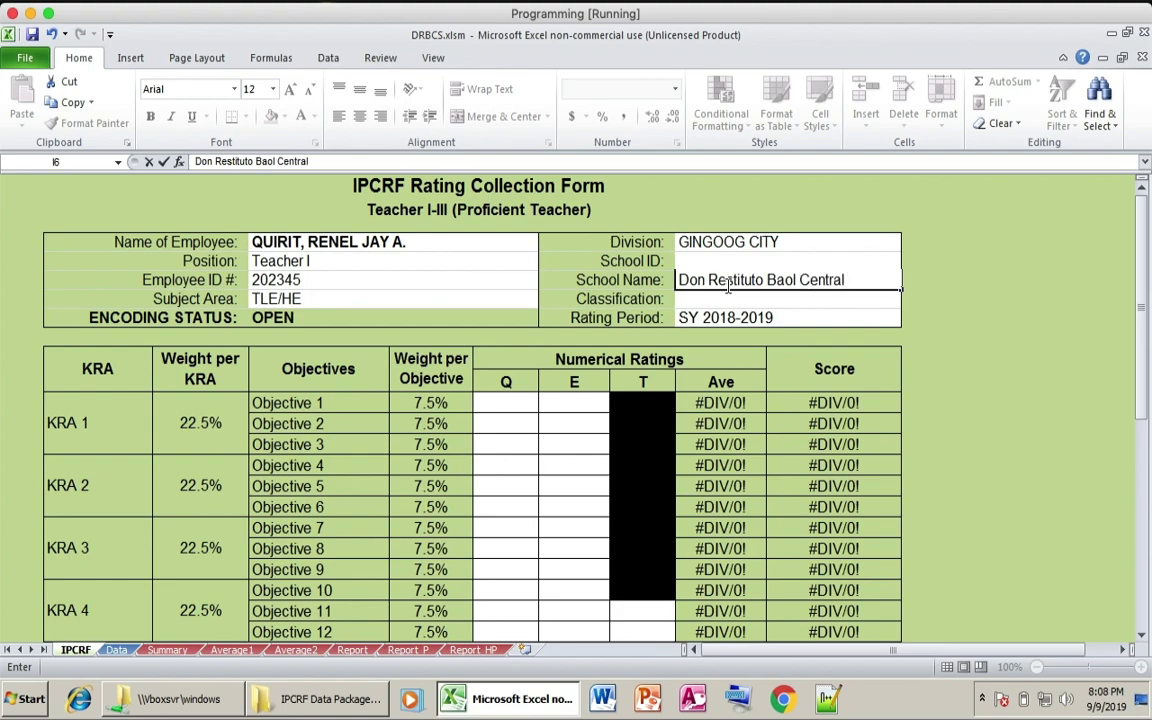
pyautogui.write('Scool')
pyautogui.press('Return')
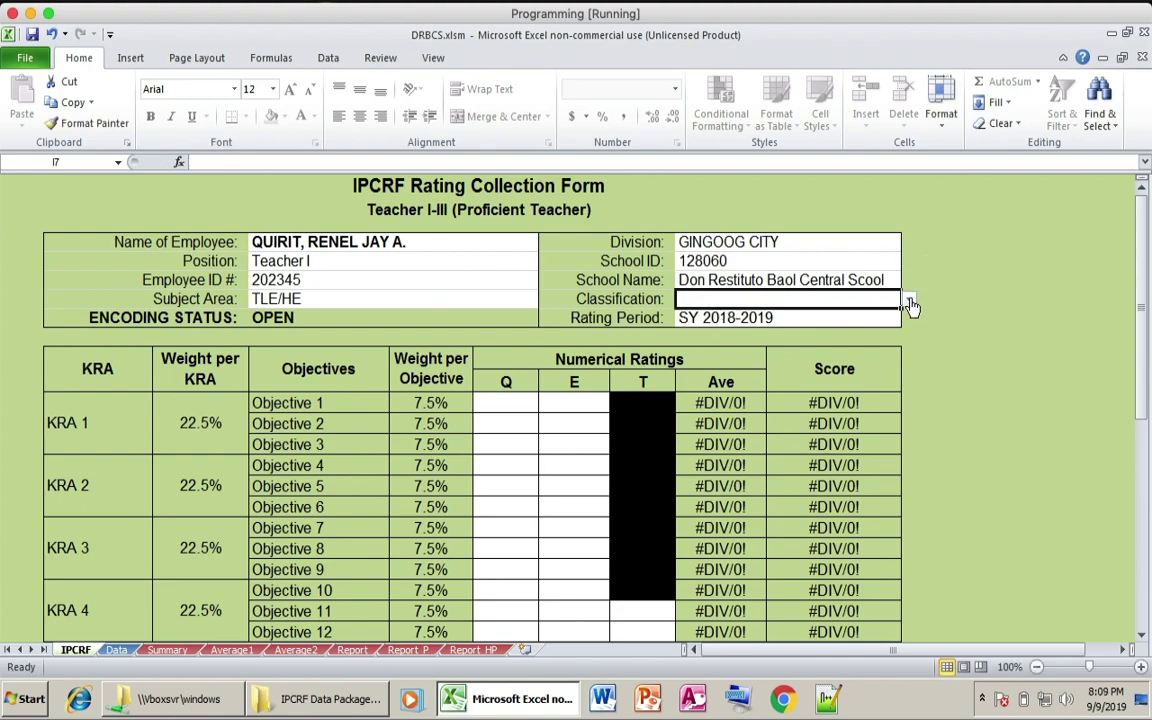
pyautogui.click(909, 301)
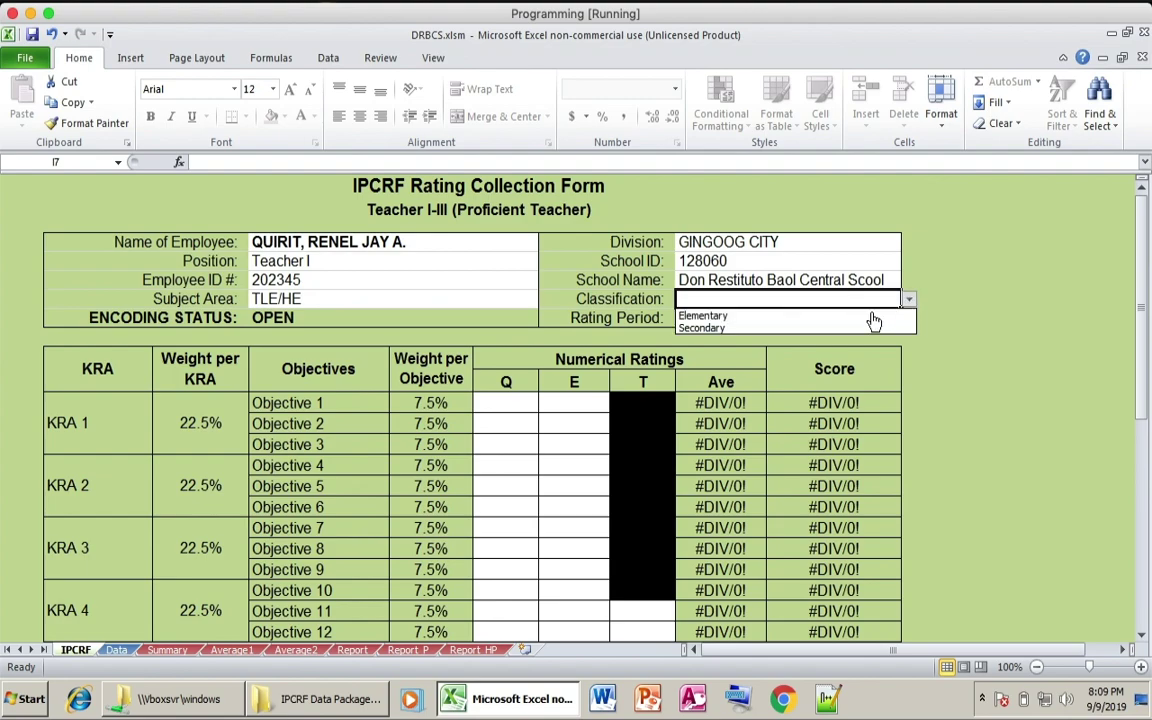
pyautogui.press('Up')
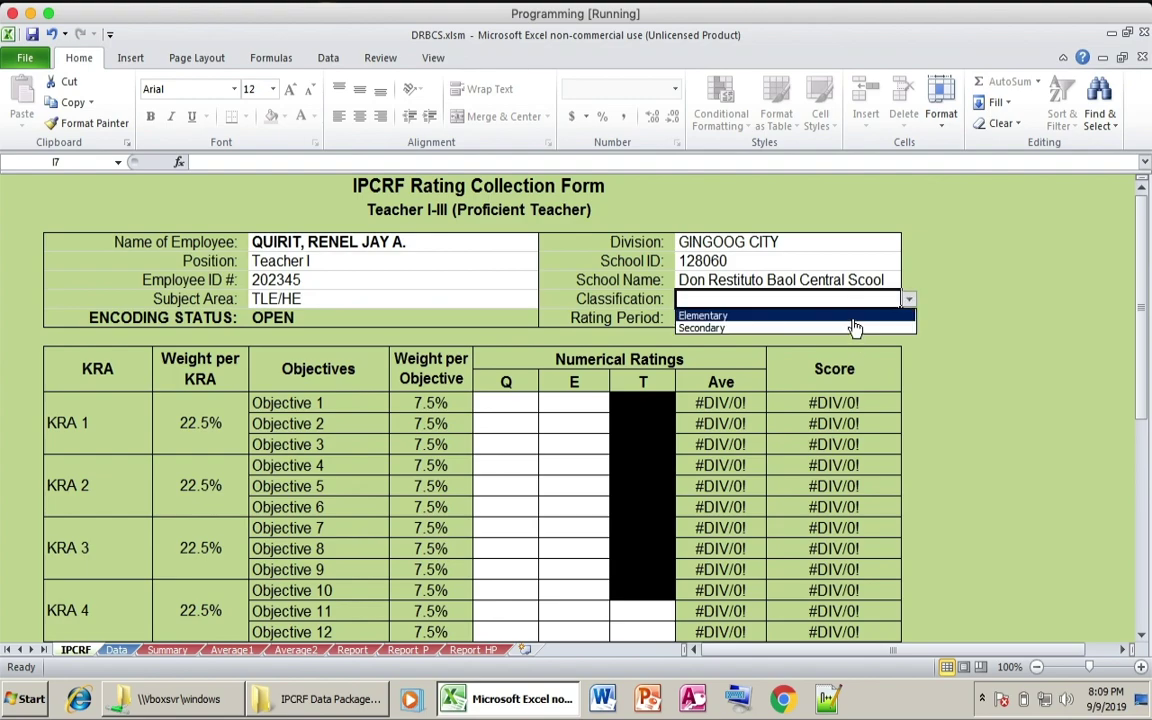
pyautogui.click(850, 317)
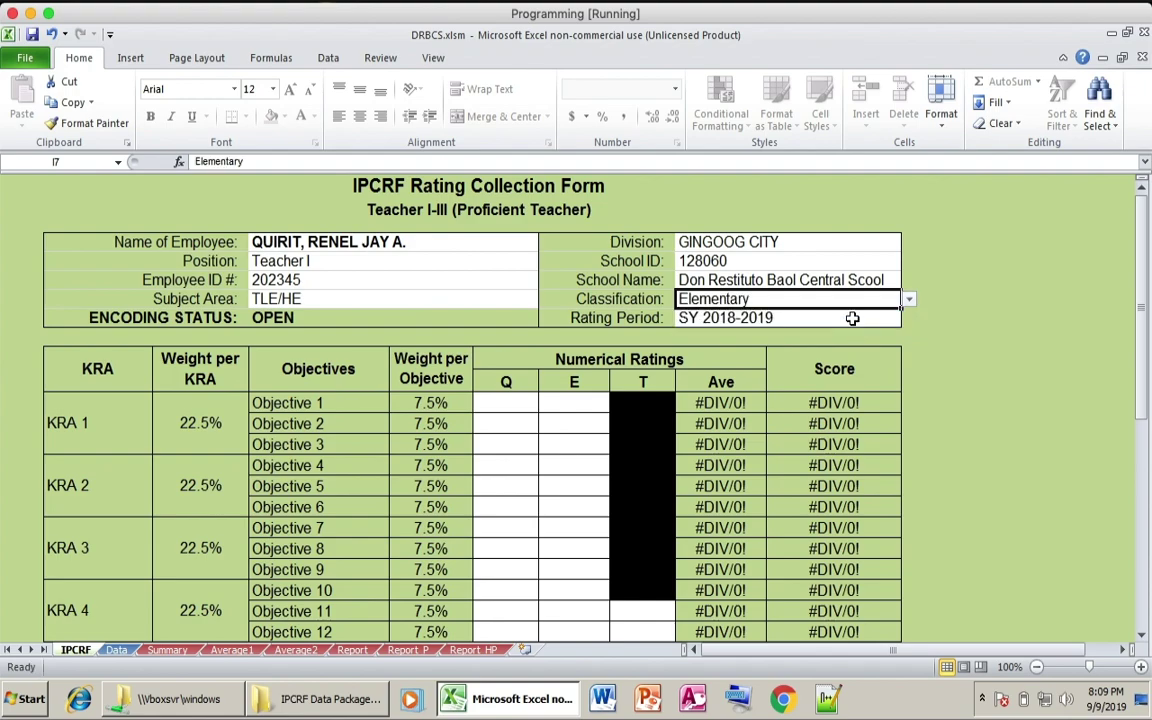
# - Enter Q ratings 4, 3, 4, 3, 4, 3 for Objectives 1 through 6
pyautogui.click(522, 402)
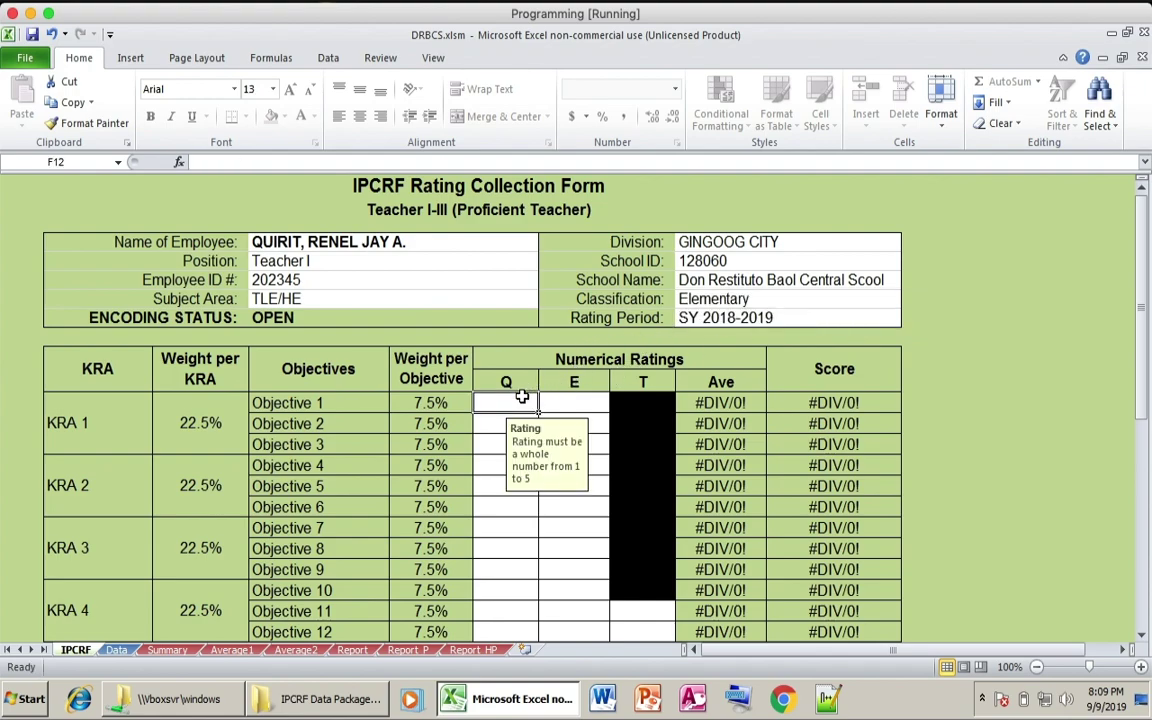
pyautogui.scroll(-2, 522, 397)
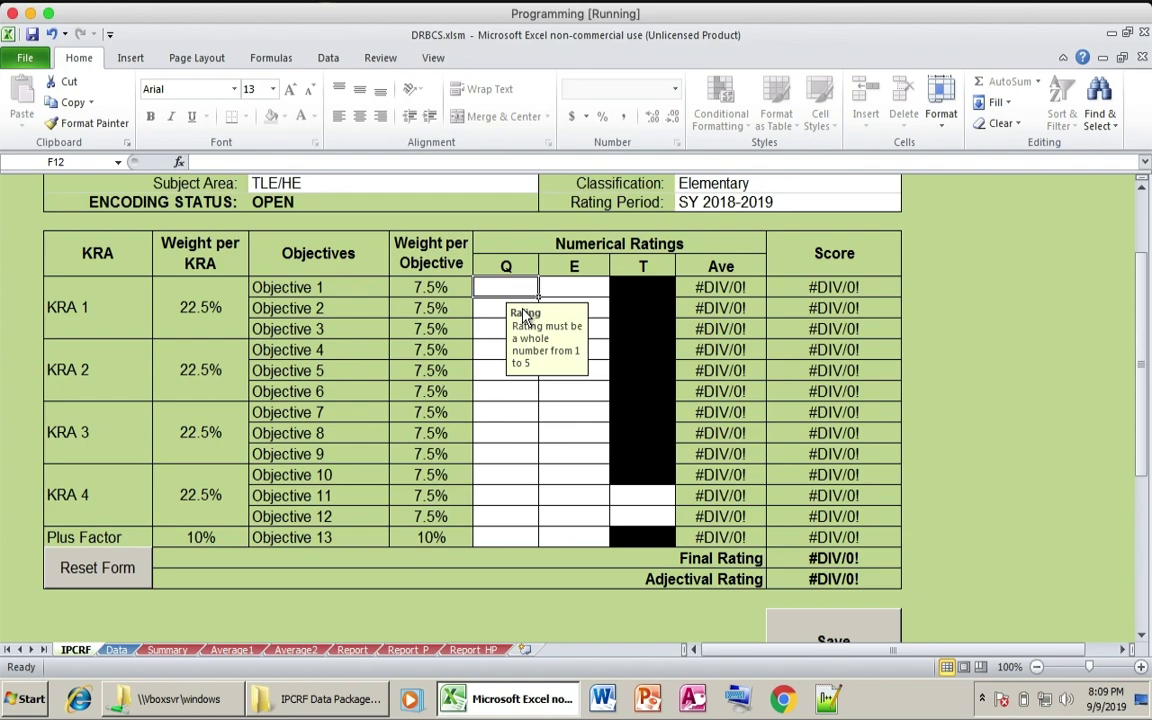
pyautogui.write('4')
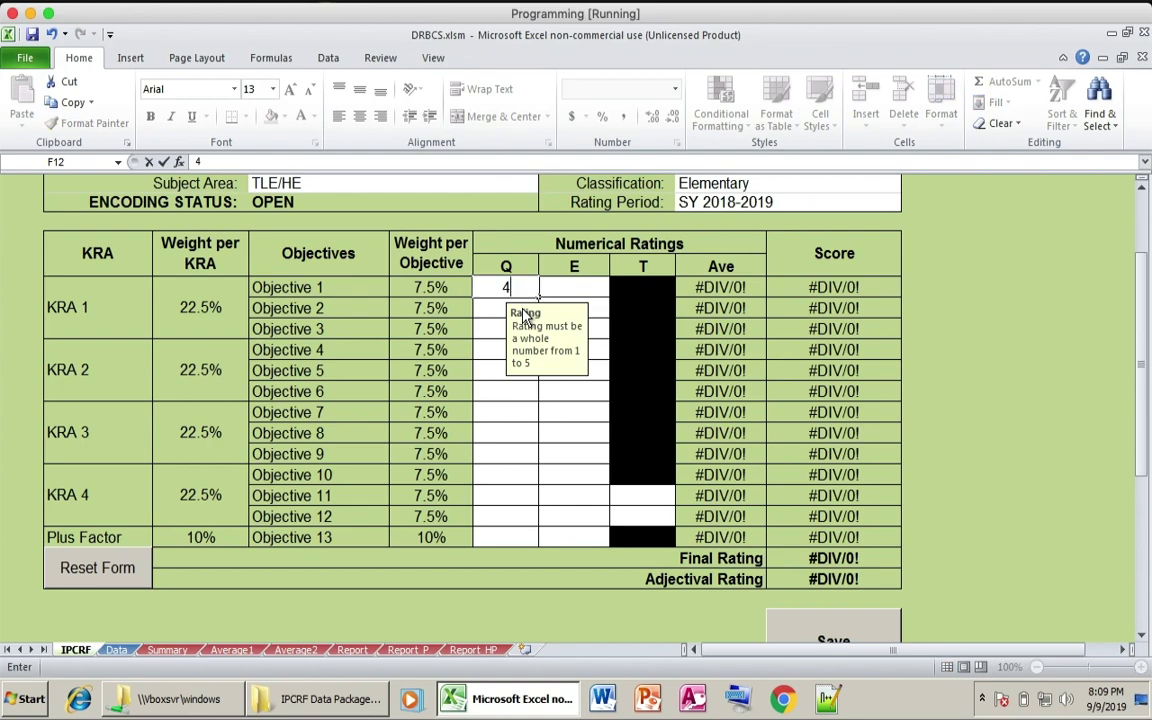
pyautogui.press('Return')
pyautogui.write('3')
pyautogui.press('Return')
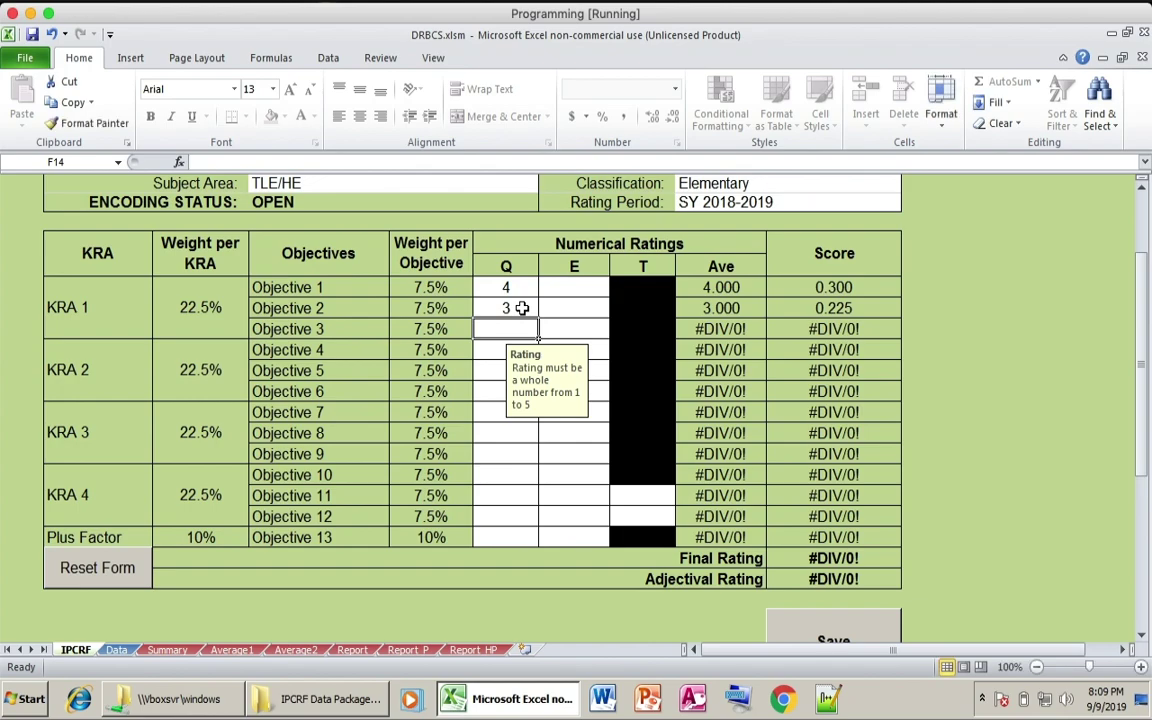
pyautogui.write('4')
pyautogui.press('Return')
pyautogui.write('3')
pyautogui.press('Return')
pyautogui.write('4')
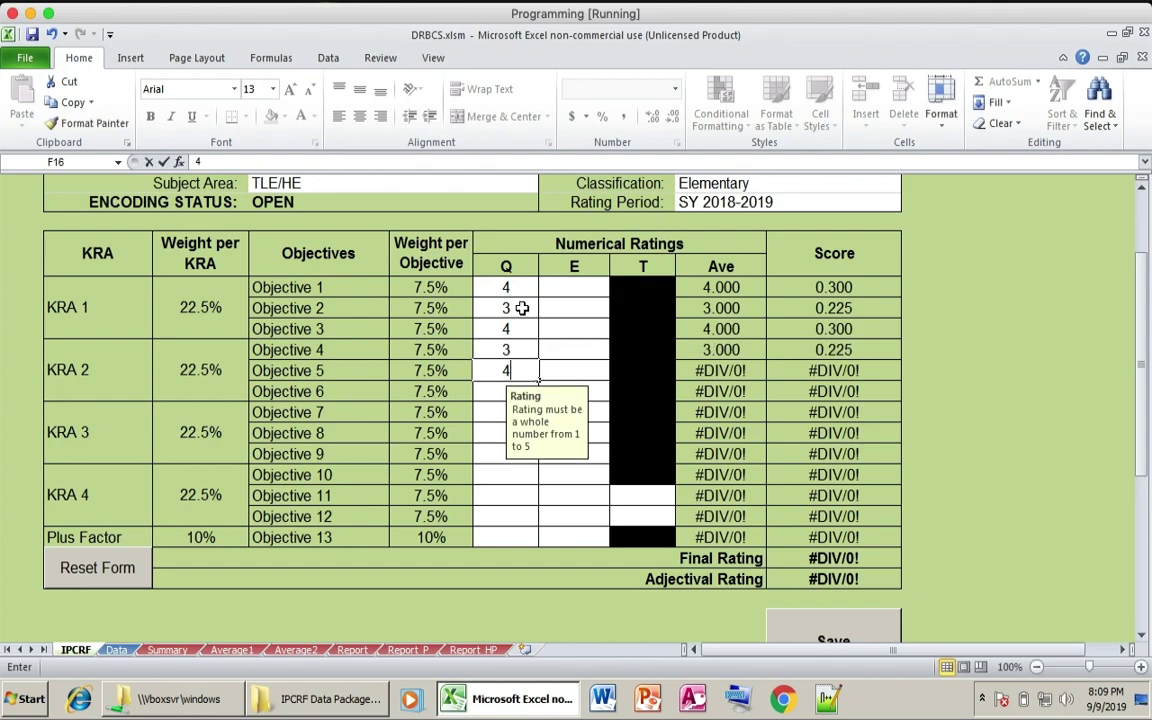
pyautogui.press('Return')
pyautogui.write('3')
pyautogui.press('Return')
# - Enter Q ratings 4, 3, 4, 3, 4, 3 for Objectives 7 through 12, fixing the mistyped 35
pyautogui.write('4')
pyautogui.press('Return')
pyautogui.write('3')
pyautogui.press('Return')
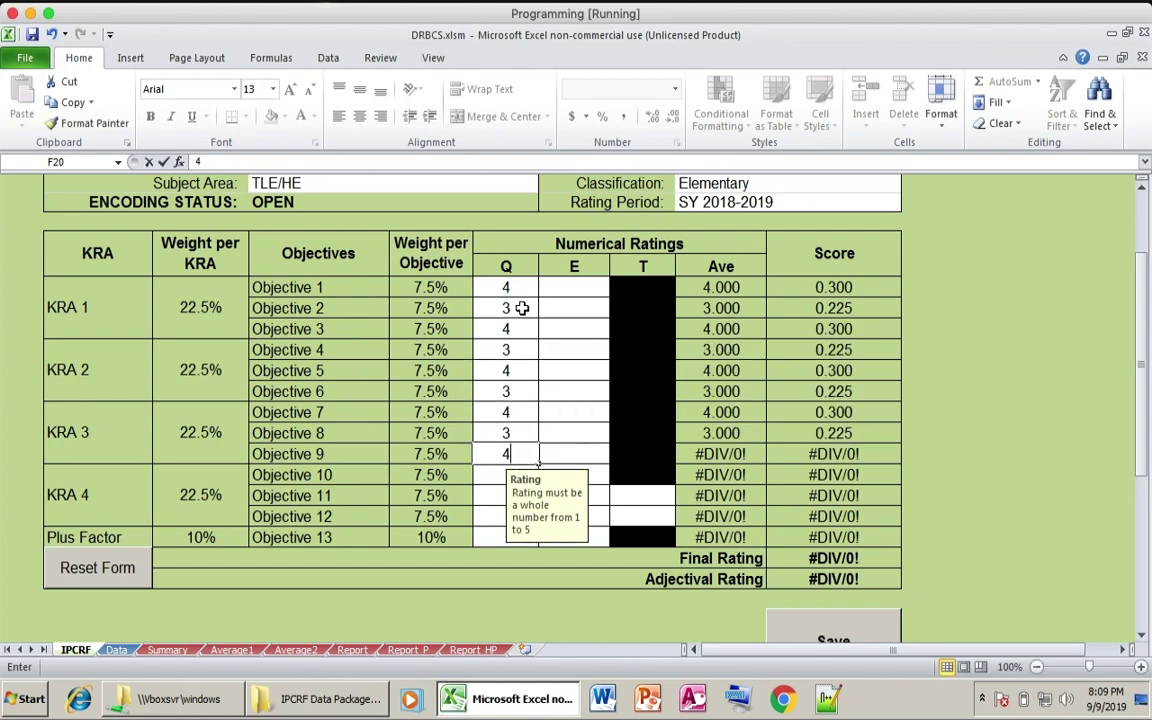
pyautogui.write('4')
pyautogui.press('Return')
pyautogui.write('3')
pyautogui.press('Return')
pyautogui.write('4')
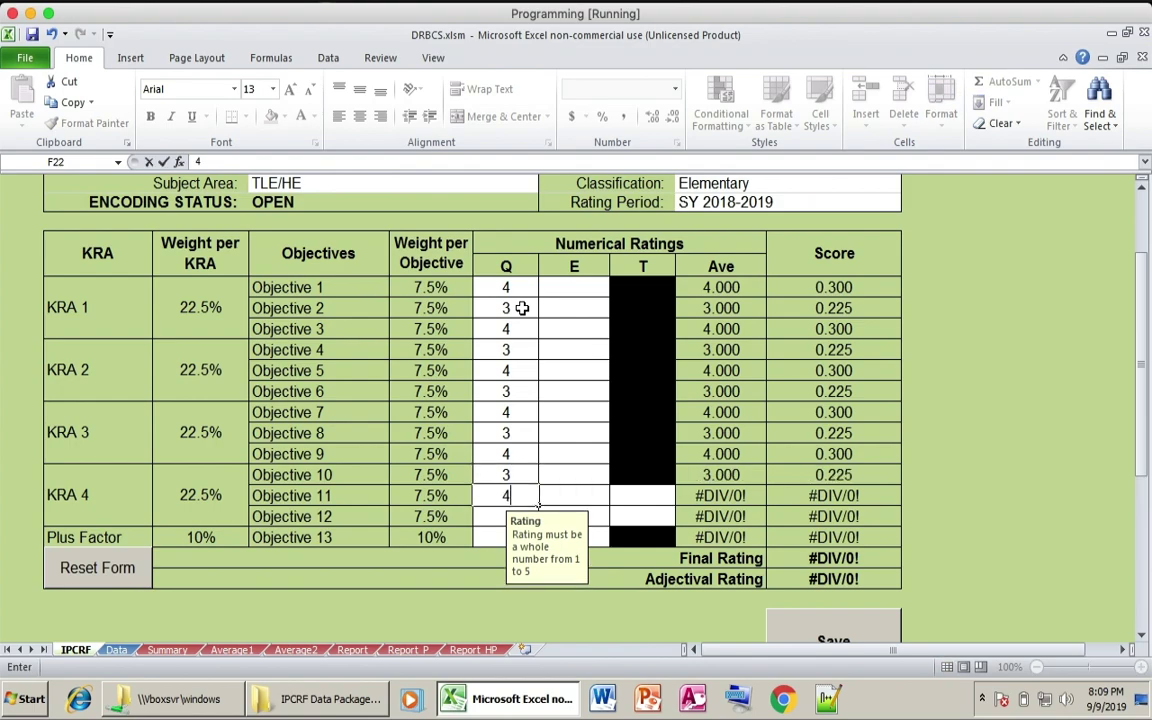
pyautogui.press('Return')
pyautogui.write('35')
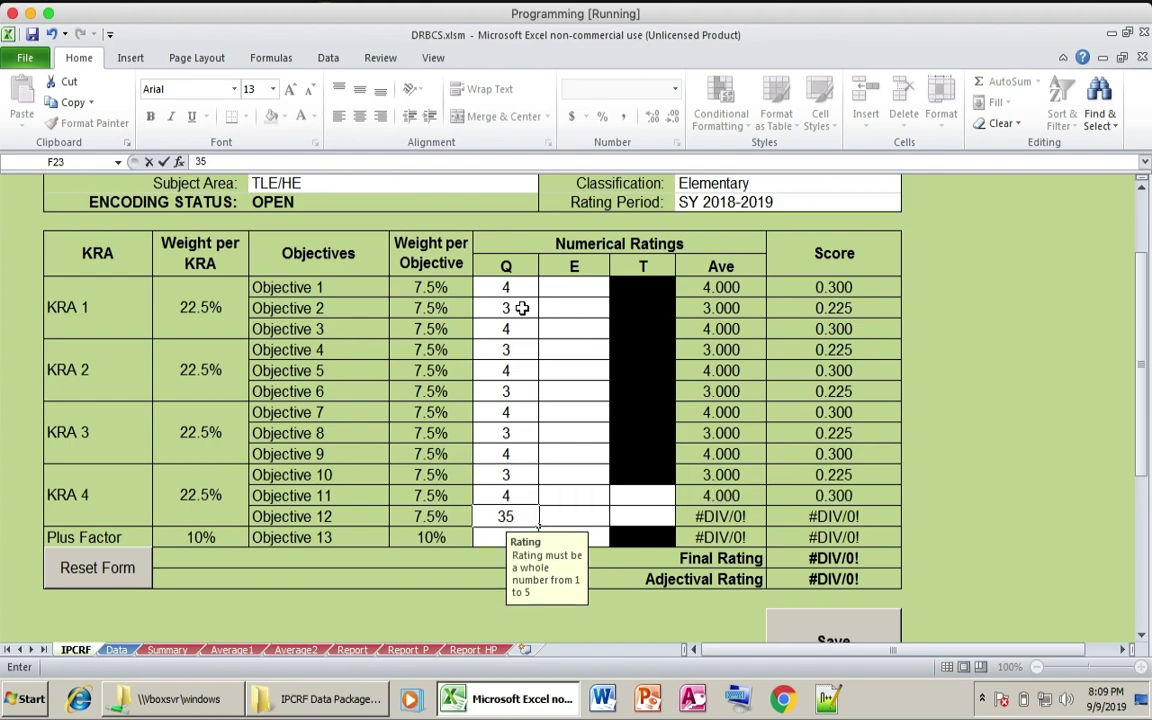
pyautogui.press('BackSpace')
pyautogui.press('Return')
# - Give Objective 13 a Q rating of 5, then enter E ratings upward from Objective 13
pyautogui.write('5')
pyautogui.press('Tab')
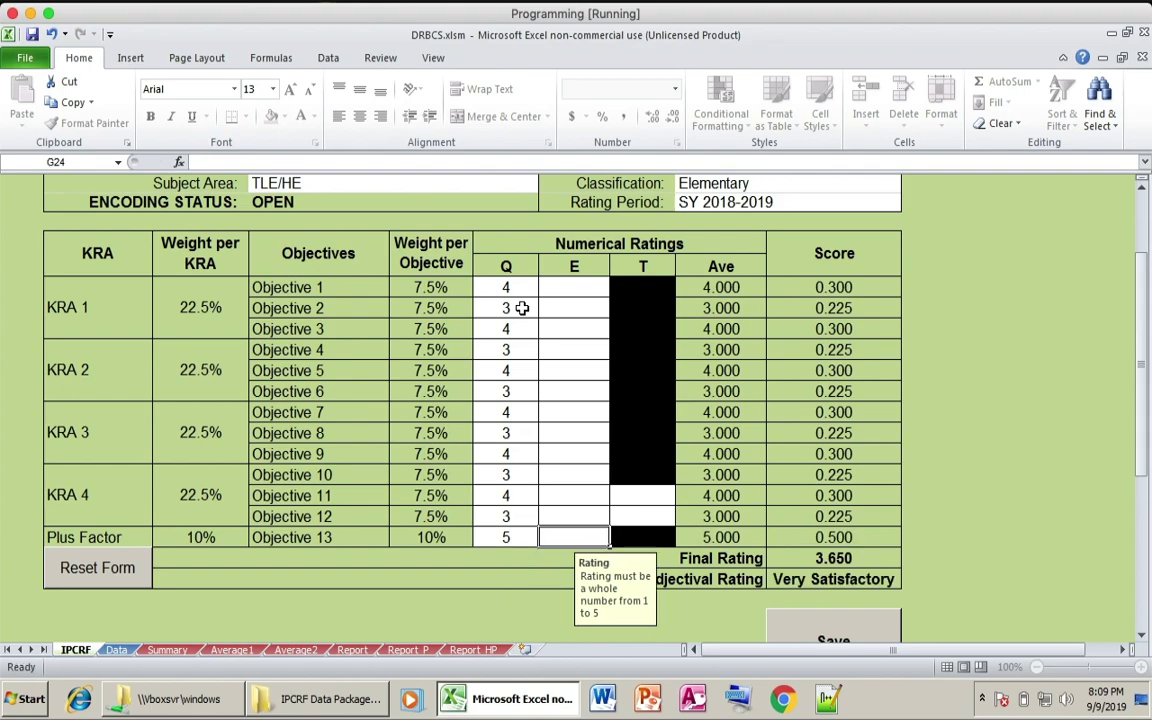
pyautogui.write('4')
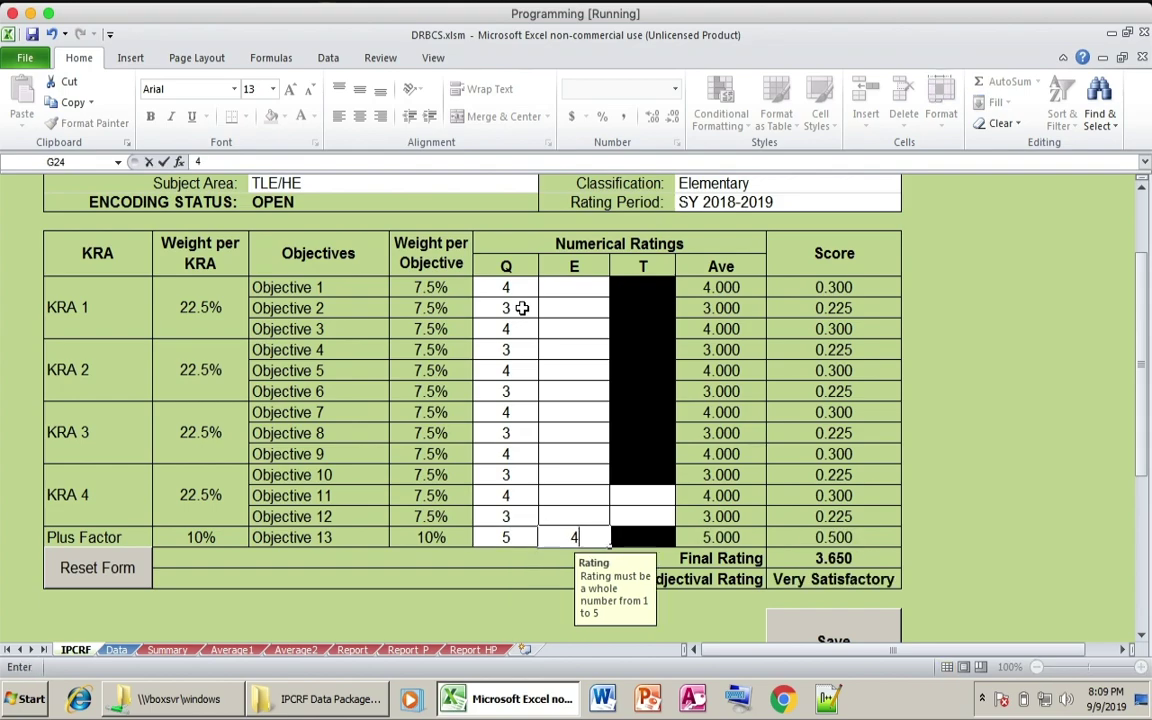
pyautogui.press('Up')
pyautogui.write('3')
pyautogui.press('Up')
pyautogui.write('5')
pyautogui.press('Up')
pyautogui.write('4')
pyautogui.press('Up')
pyautogui.write('3')
pyautogui.press('Up')
pyautogui.write('5')
pyautogui.press('Up')
pyautogui.write('3')
pyautogui.press('Up')
# - Complete the remaining E ratings up through Objective 1
pyautogui.write('2')
pyautogui.press('Up')
pyautogui.write('5')
pyautogui.press('Up')
pyautogui.write('2')
pyautogui.press('Up')
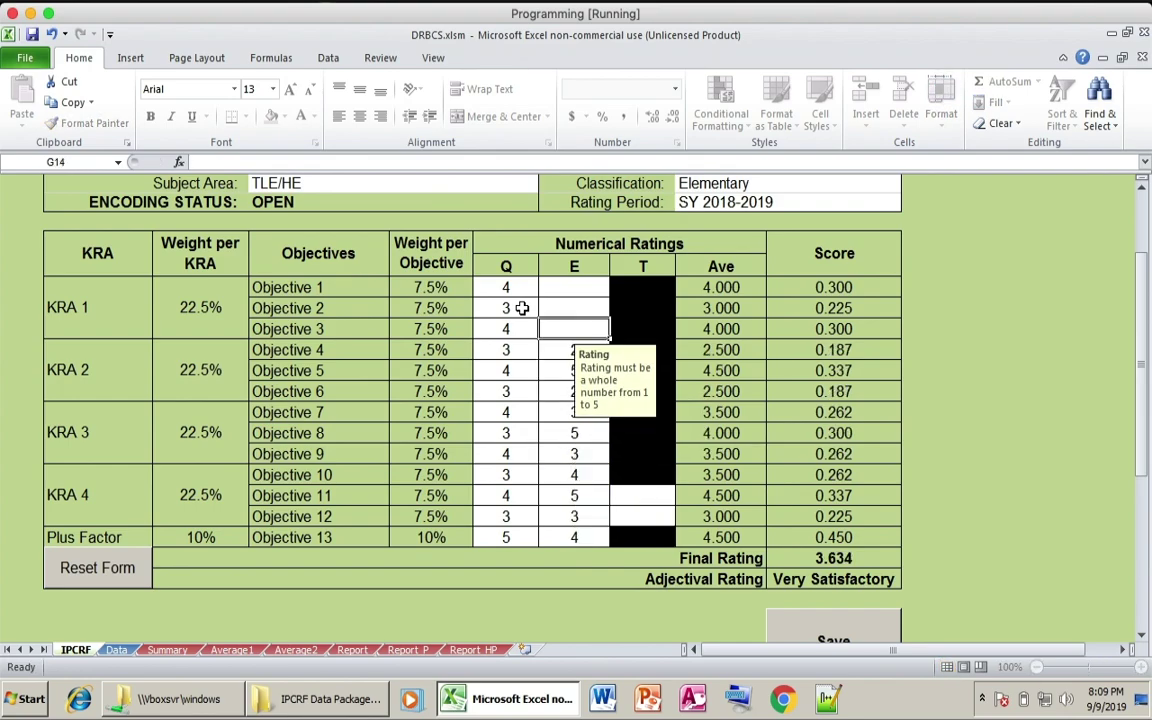
pyautogui.write('5')
pyautogui.press('Up')
pyautogui.write('3')
pyautogui.press('Up')
pyautogui.write('5')
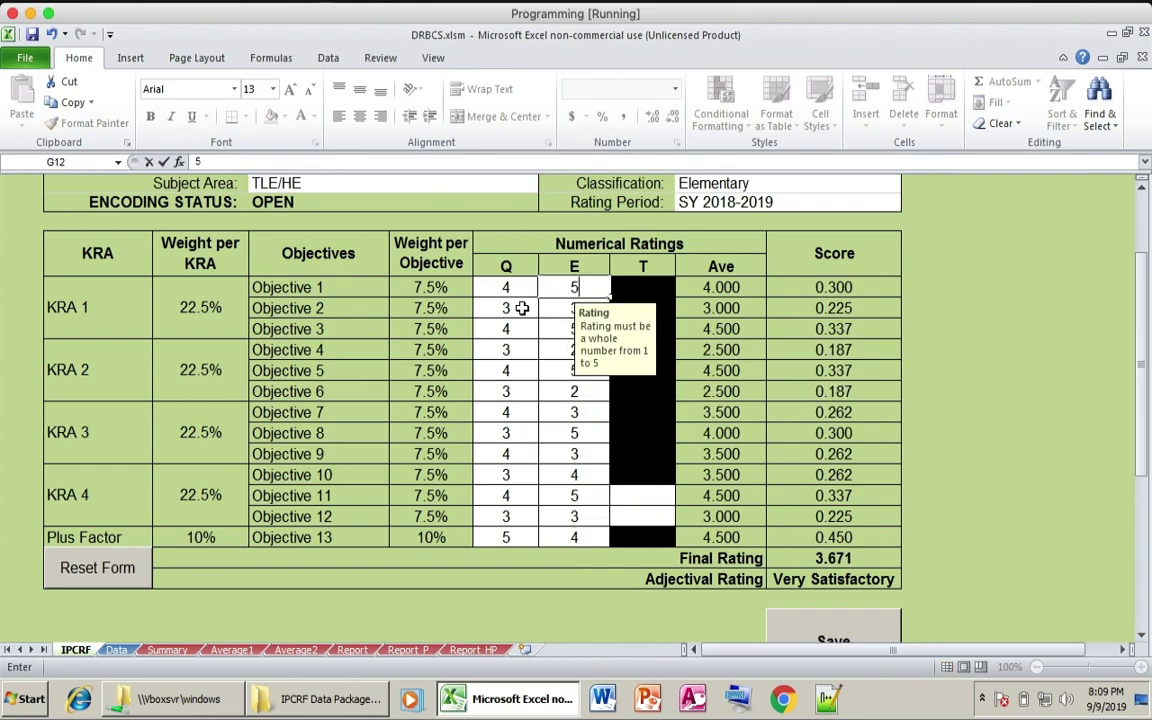
pyautogui.press('Down')
pyautogui.press('Down')
pyautogui.press('Down')
pyautogui.press('Down')
pyautogui.press('Down')
pyautogui.press('Down')
pyautogui.press('Down')
pyautogui.press('Down')
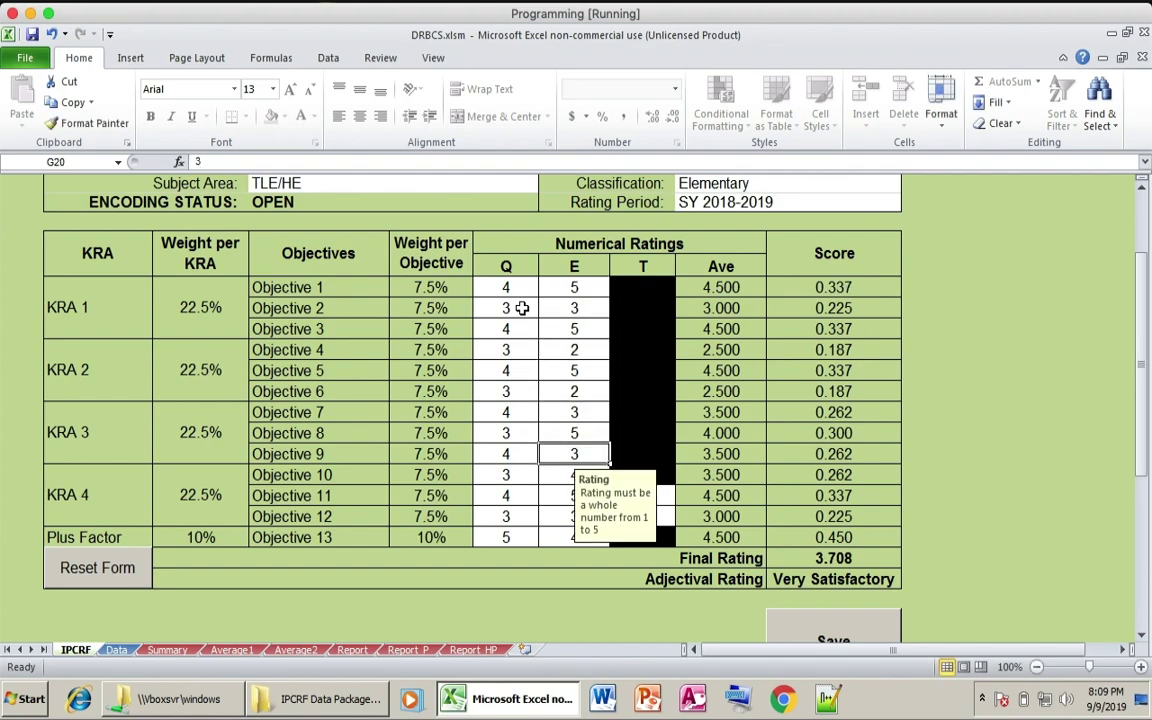
# - Enter a T rating of 4 for Objective 11, bringing the Final Rating to 3.696
pyautogui.press('Down')
pyautogui.press('Down')
pyautogui.press('Down')
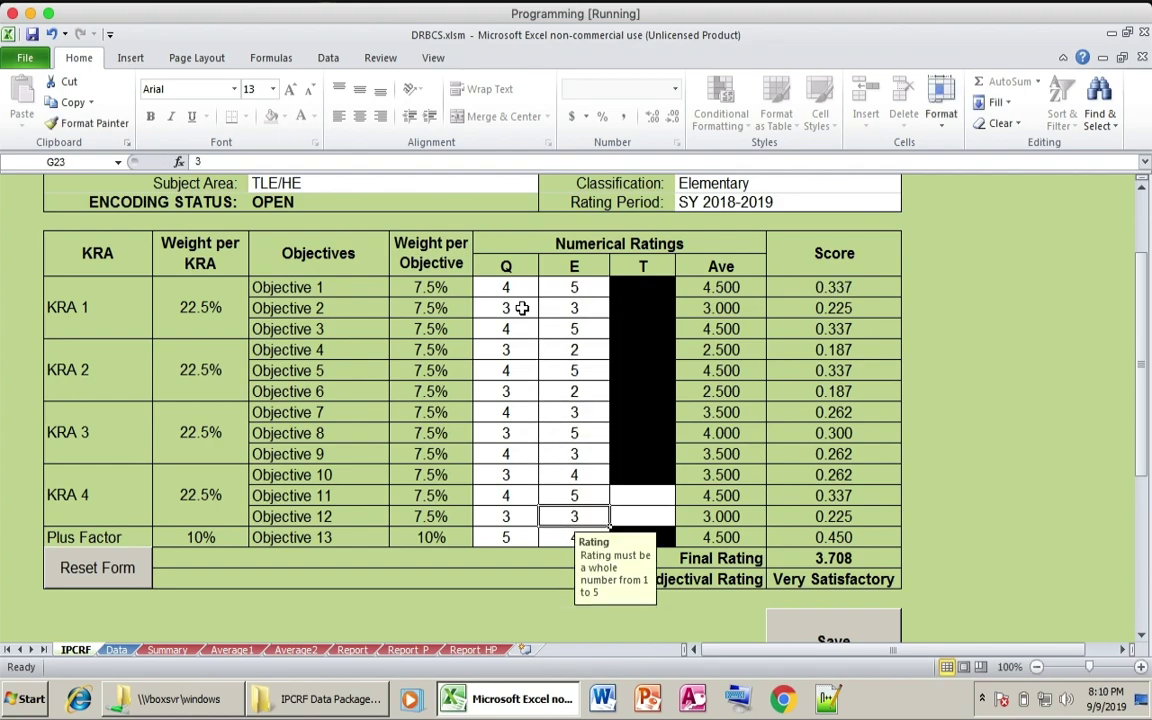
pyautogui.press('Left')
pyautogui.press('Down')
pyautogui.press('Right')
pyautogui.press('Right')
pyautogui.press('Up')
pyautogui.press('Up')
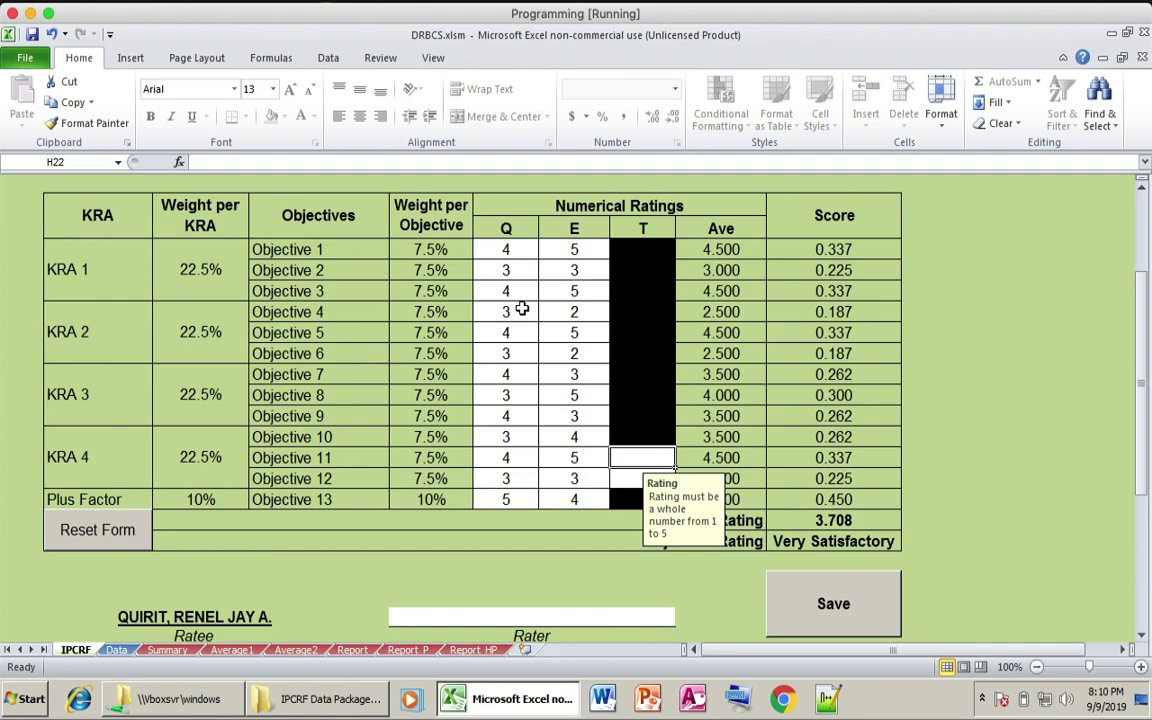
pyautogui.write('4')
pyautogui.press('Return')
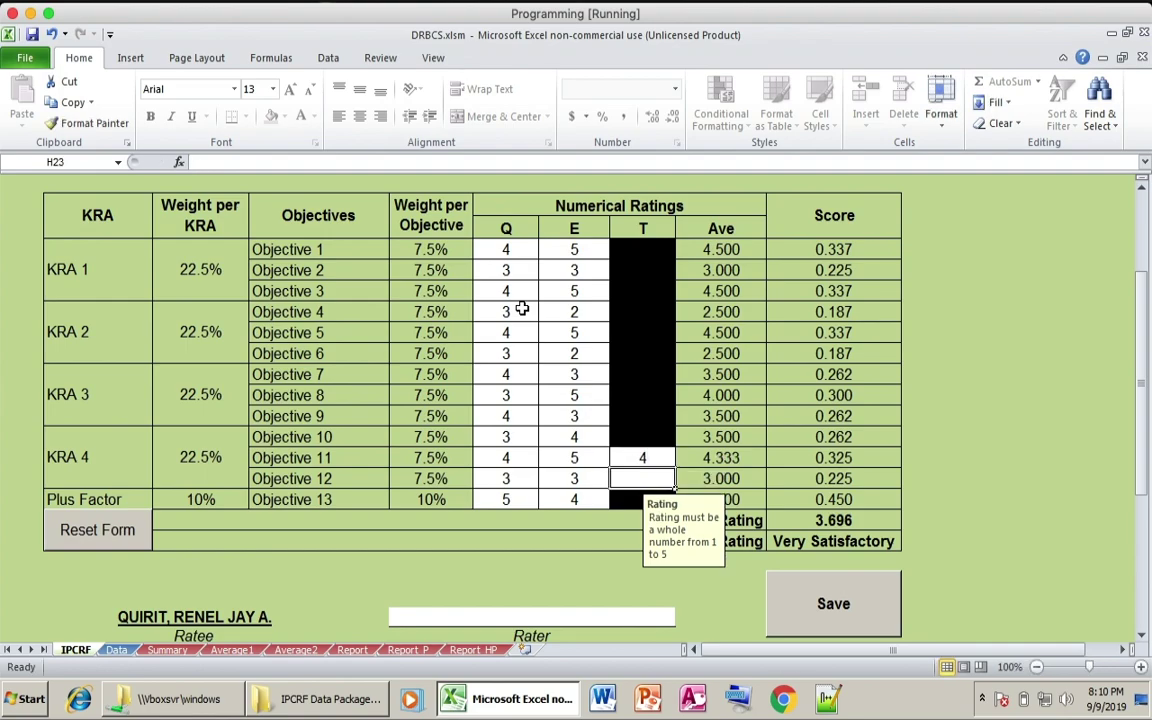
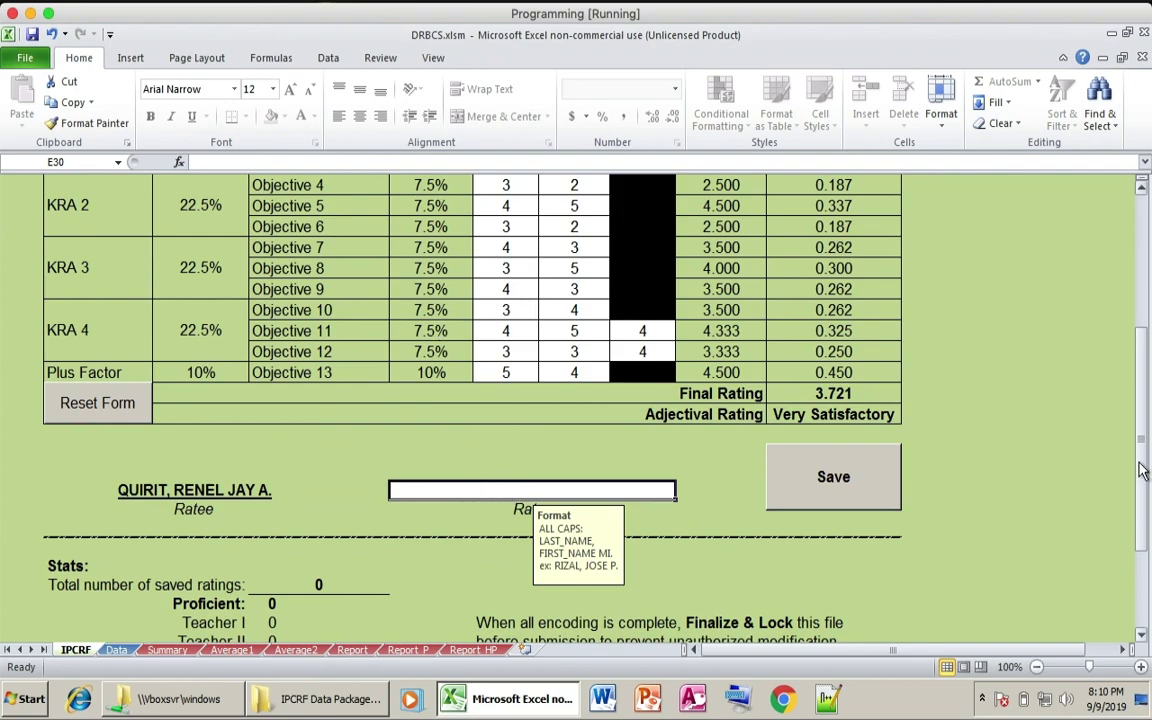
# - Enter the rater's name in E30 in capitals, surname first, ending with the middle initial and a period
pyautogui.moveTo(1143, 475); pyautogui.dragTo(533, 497)
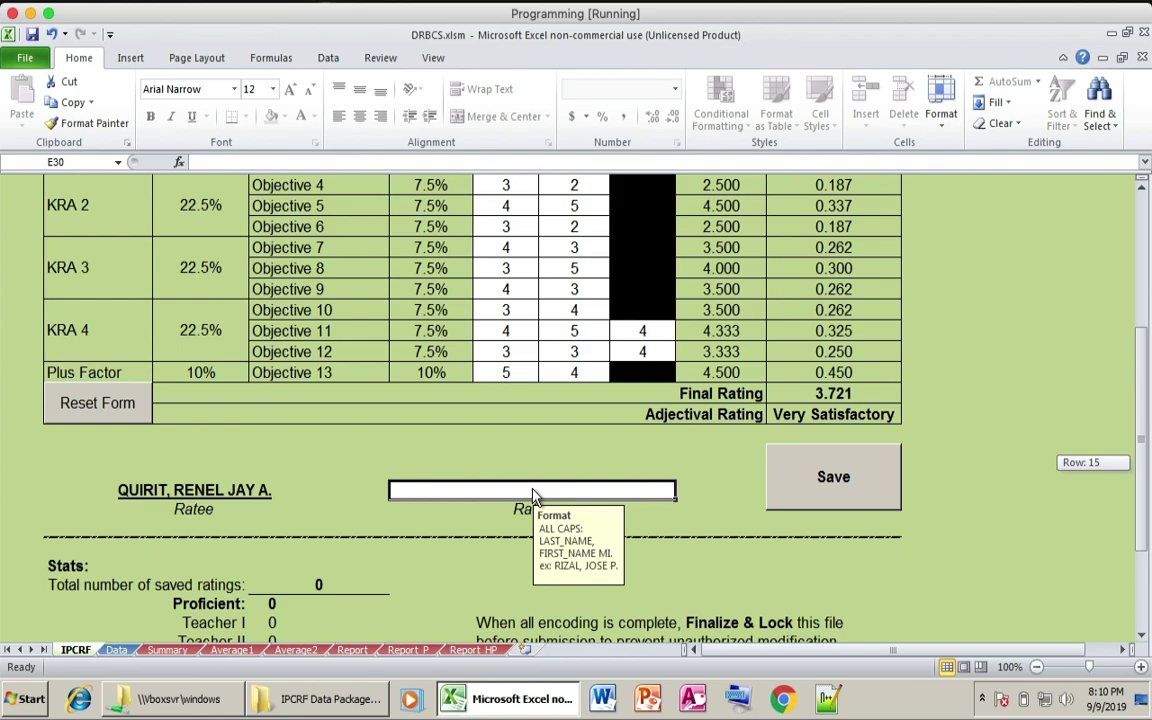
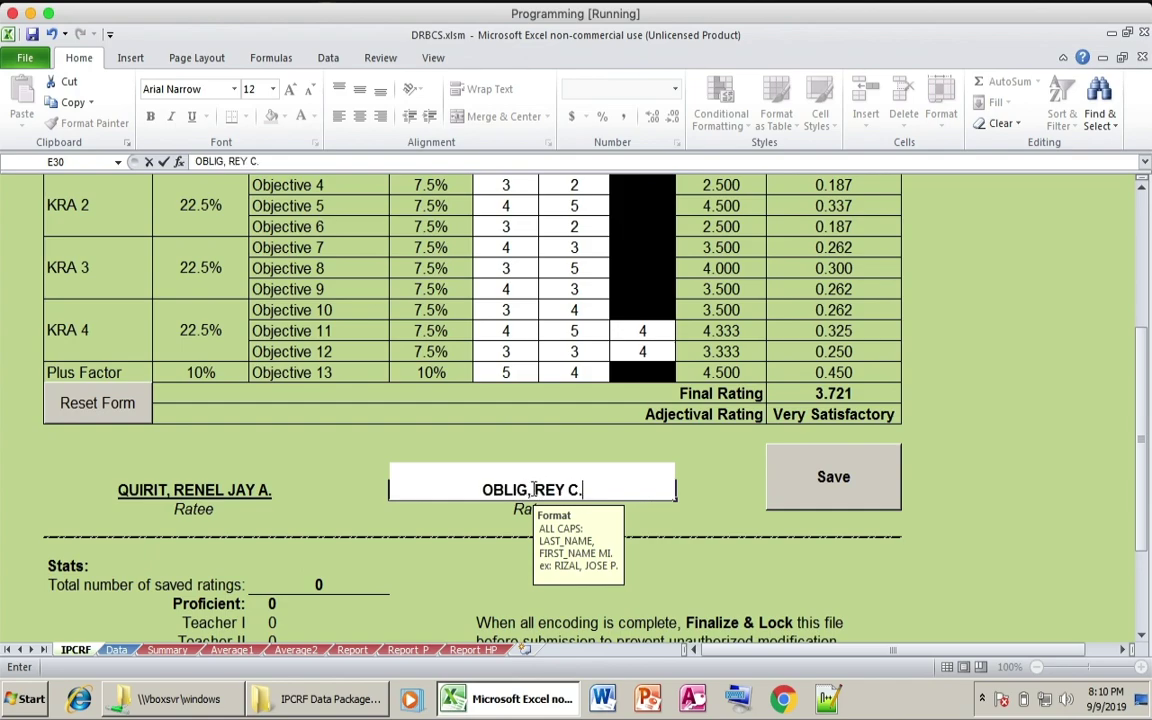
pyautogui.write('C,')
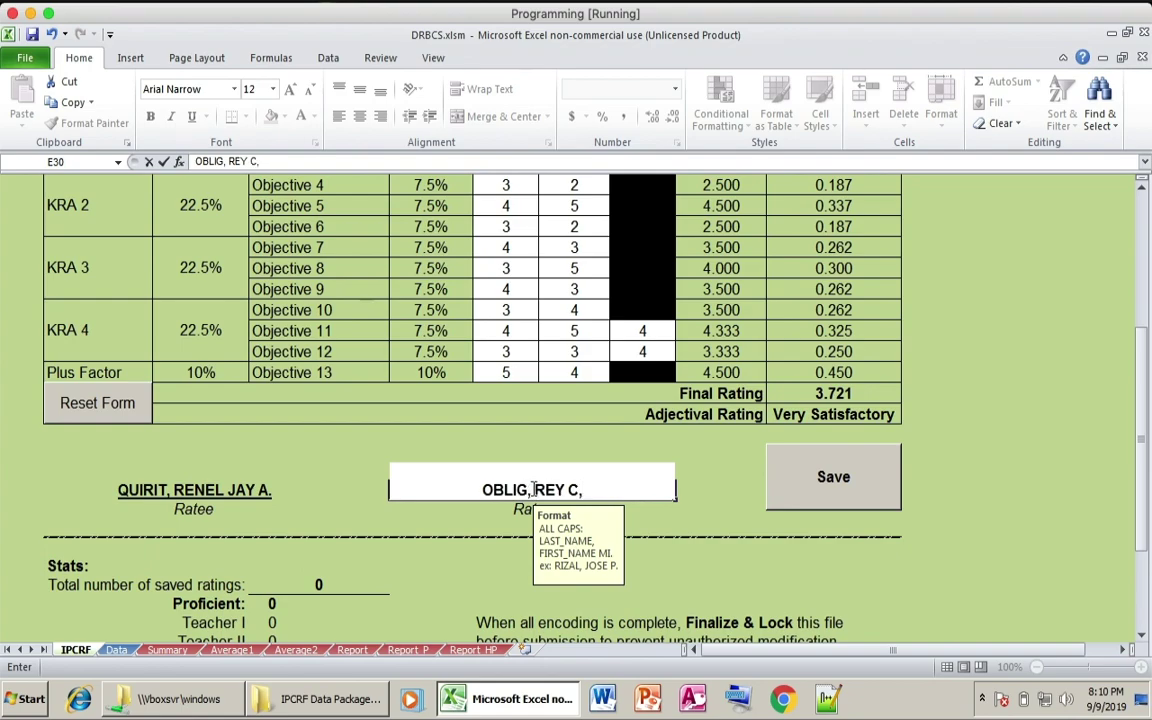
pyautogui.press('BackSpace')
pyautogui.write('.')
pyautogui.press('Return')
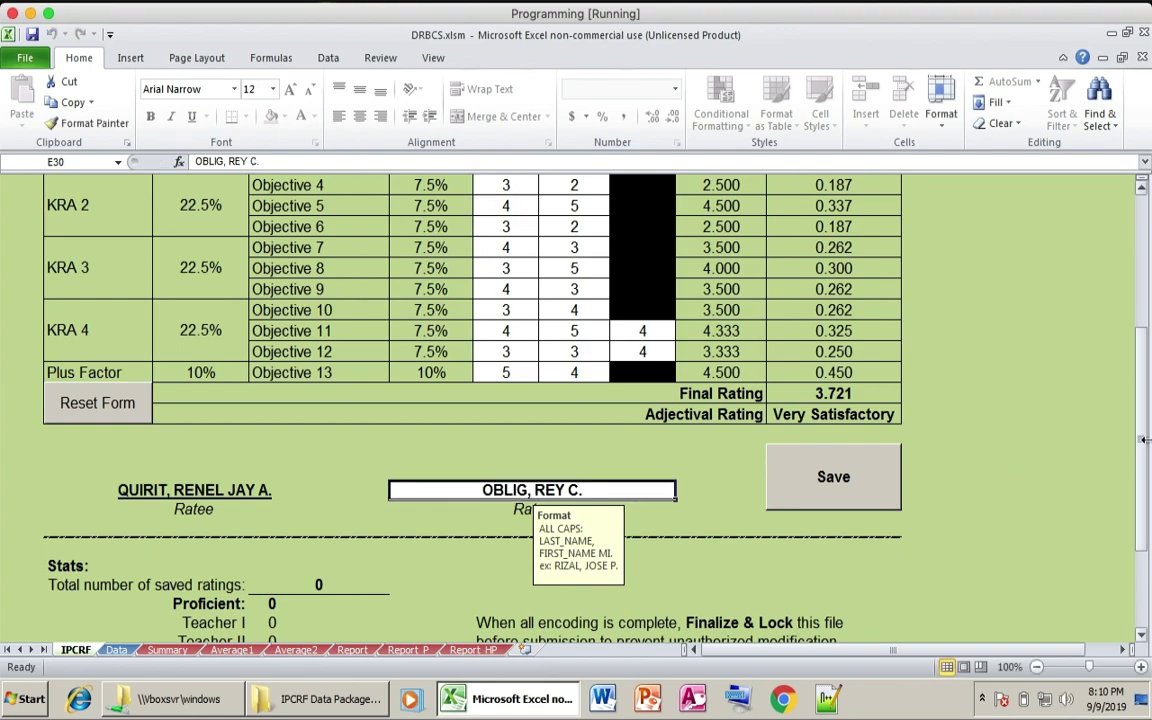
pyautogui.moveTo(1145, 462)
pyautogui.mouseDown()
pyautogui.moveTo(1145, 318)
pyautogui.moveTo(1133, 420)
pyautogui.moveTo(1134, 400)
pyautogui.mouseUp()
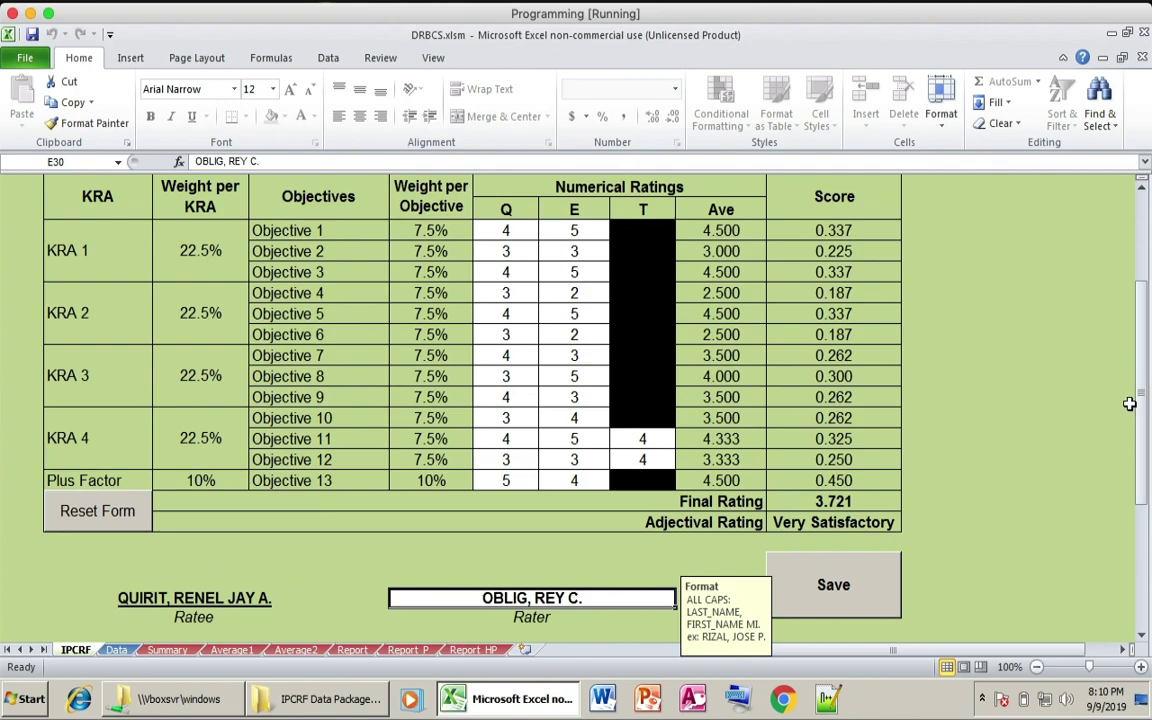
# - Save the rating and confirm the Stats section counts 1 saved Proficient Teacher I rating
pyautogui.click(829, 597)
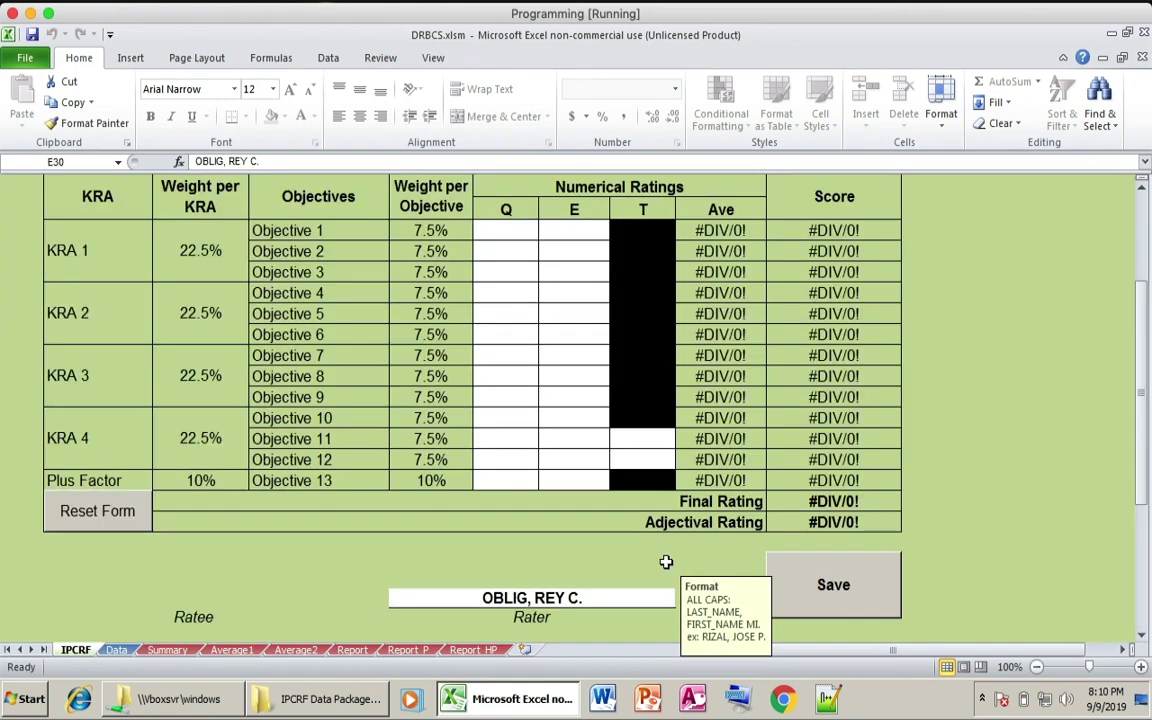
pyautogui.moveTo(1141, 445); pyautogui.dragTo(1142, 520)
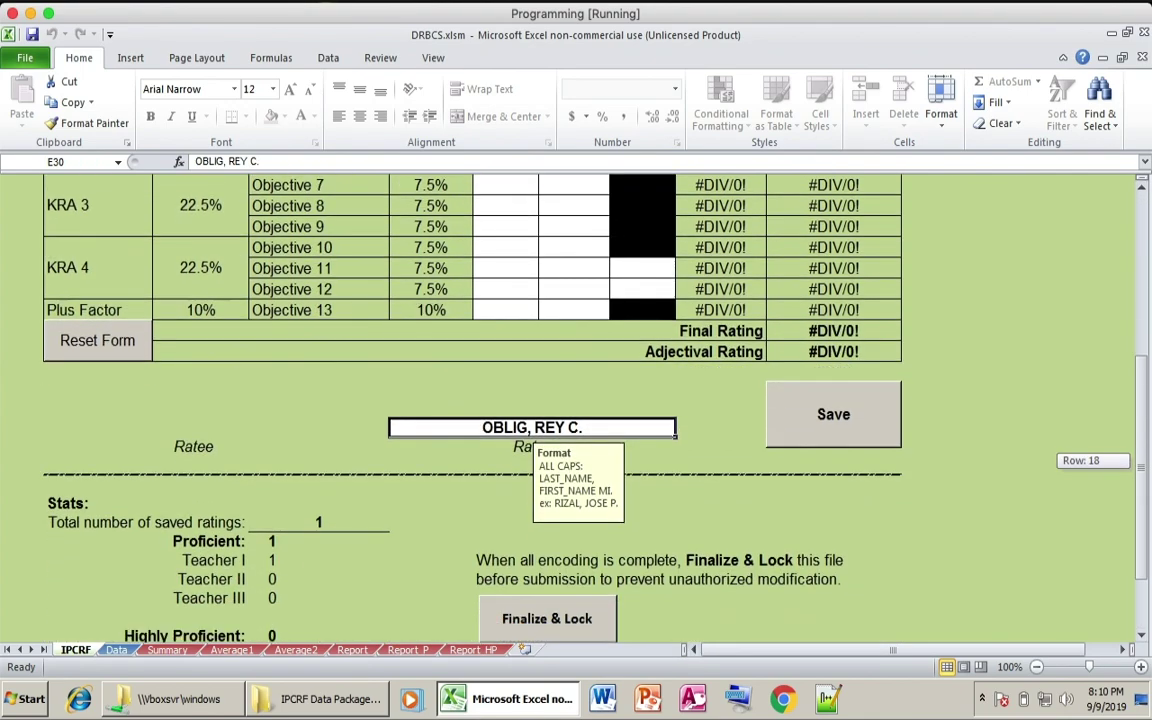
pyautogui.moveTo(1142, 468); pyautogui.dragTo(1142, 478)
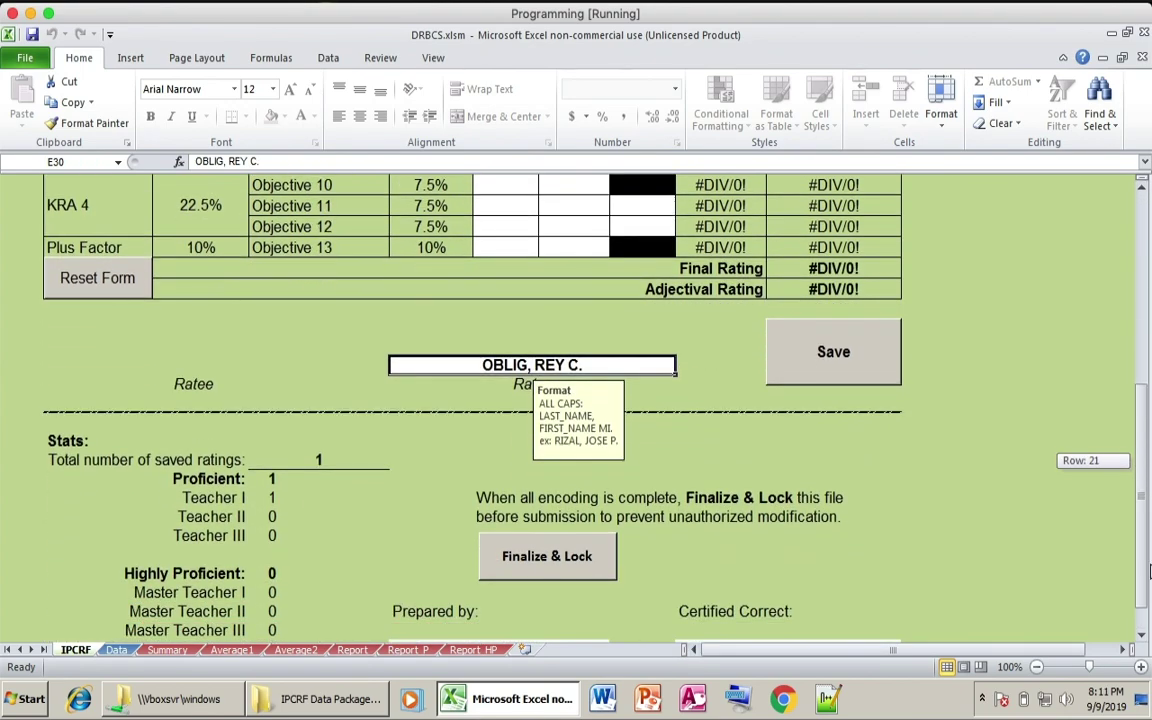
pyautogui.moveTo(1150, 570); pyautogui.dragTo(1008, 205)
pyautogui.click(256, 241)
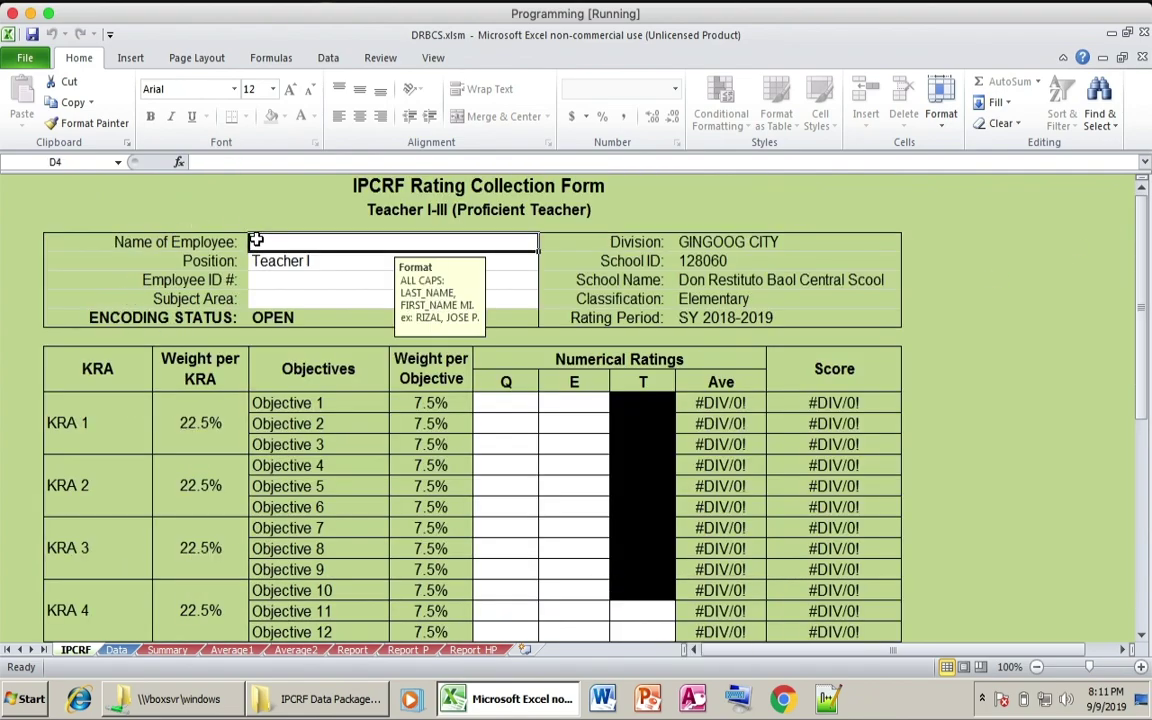
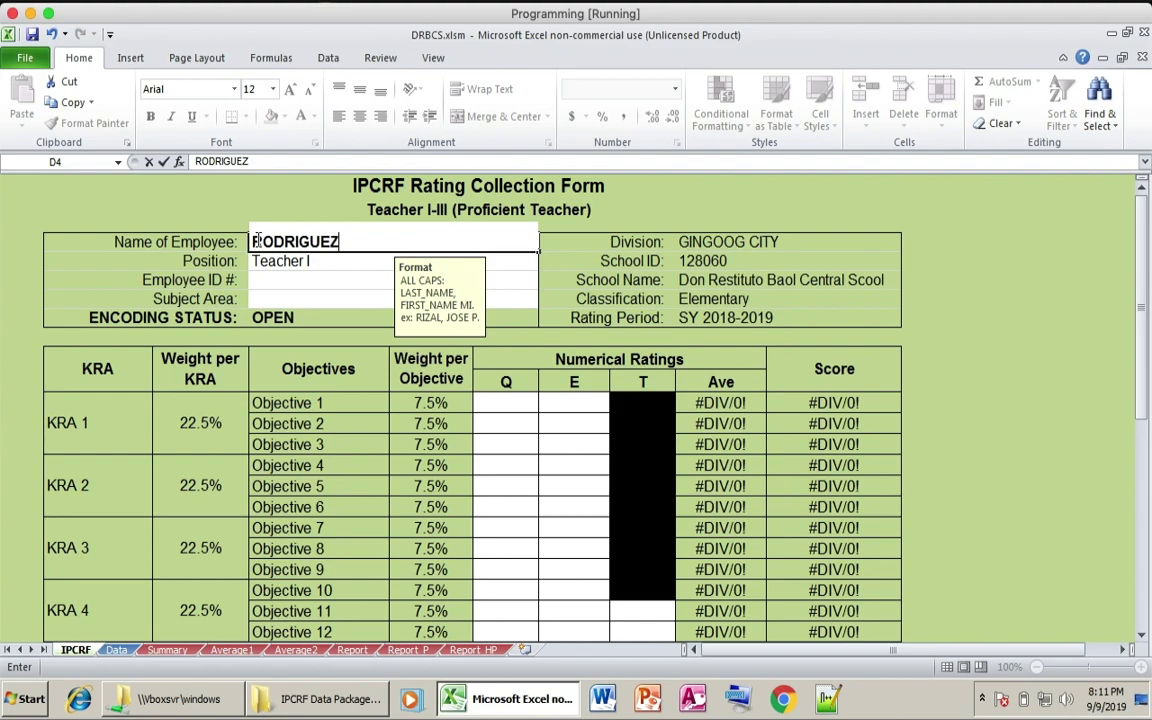
# - Enter the new employee's name in capitals in D4 and set Position to Master Teacher II
pyautogui.press('Return')
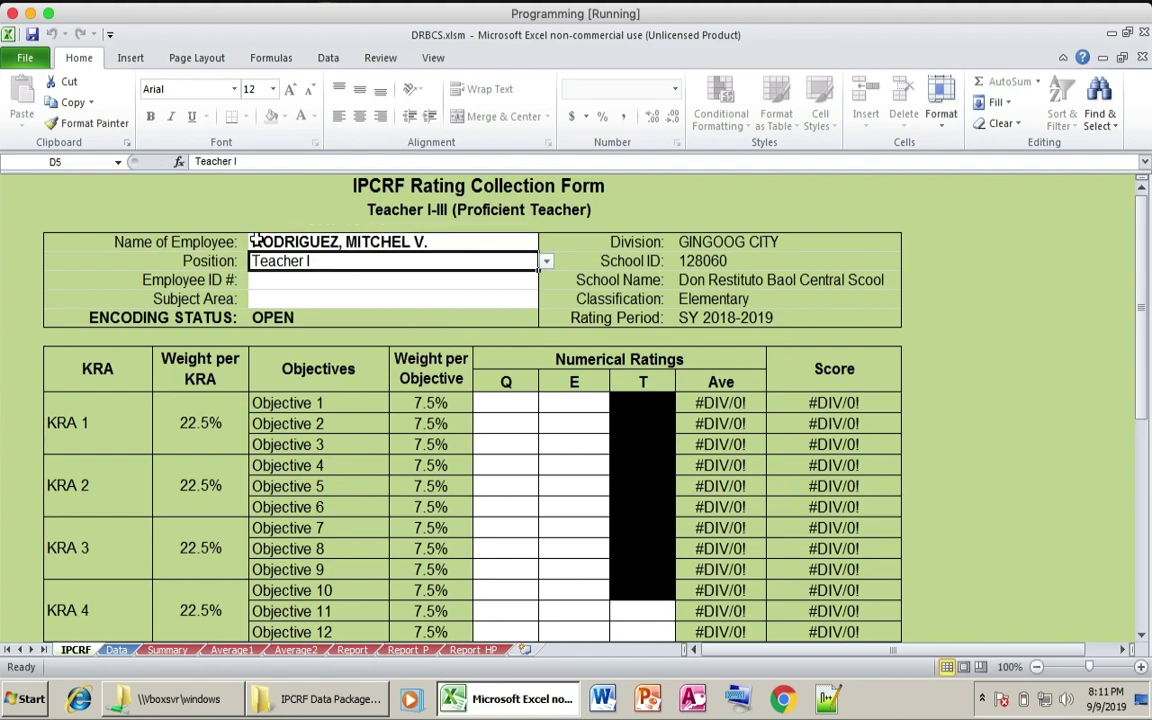
pyautogui.write('MA')
pyautogui.press('BackSpace')
pyautogui.press('BackSpace')
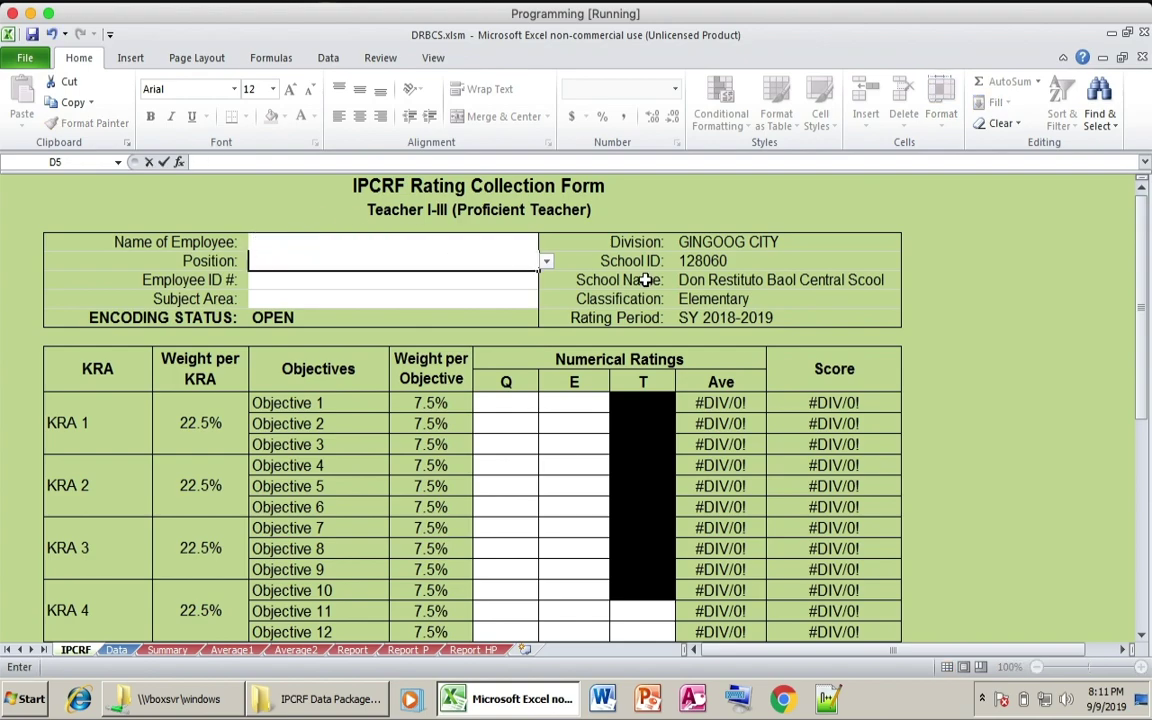
pyautogui.click(445, 286)
pyautogui.click(520, 263)
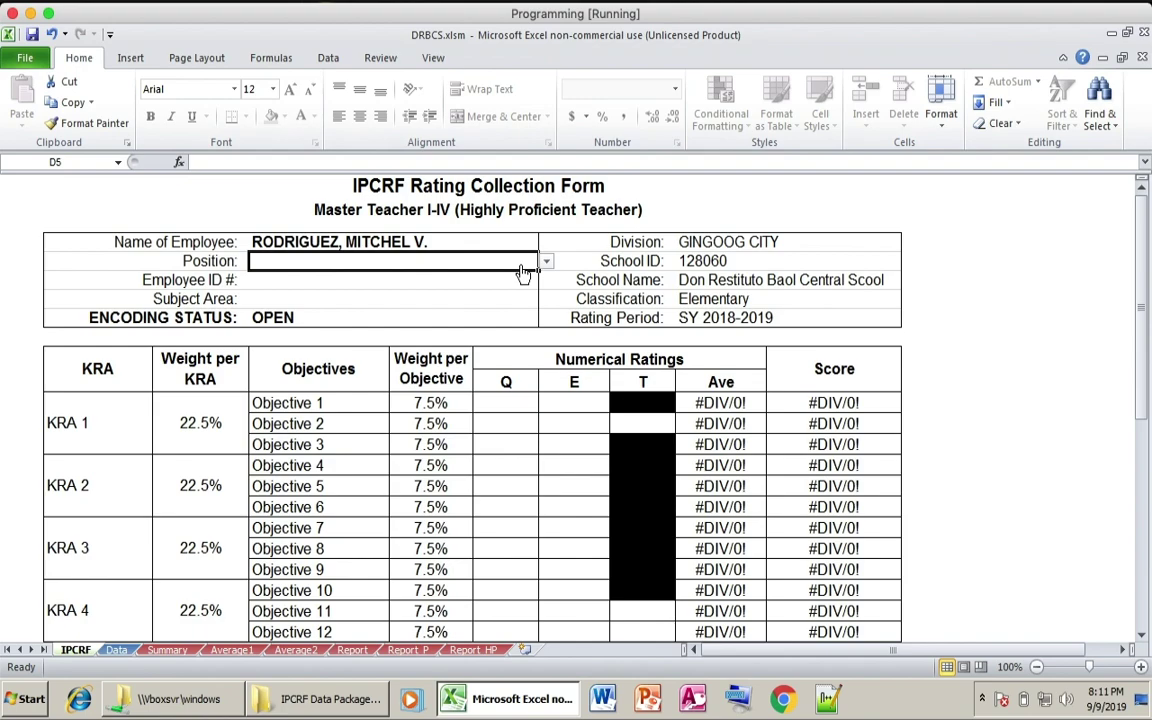
pyautogui.hotkey('alt', 'Down')
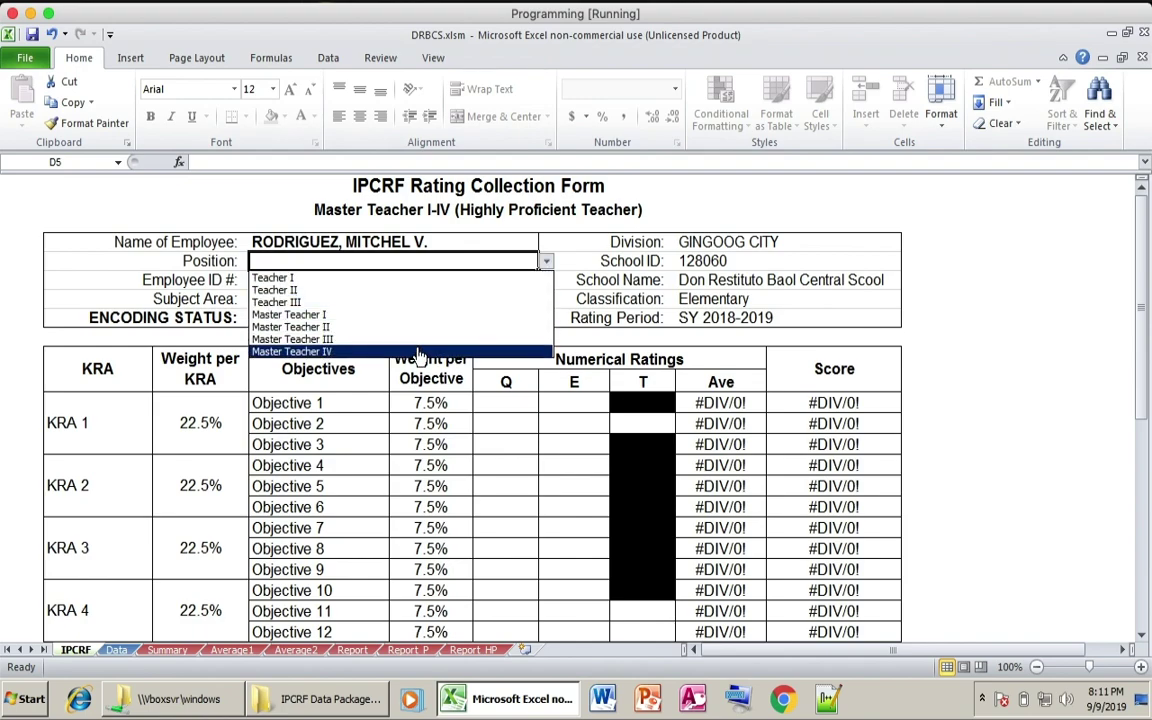
pyautogui.click(417, 328)
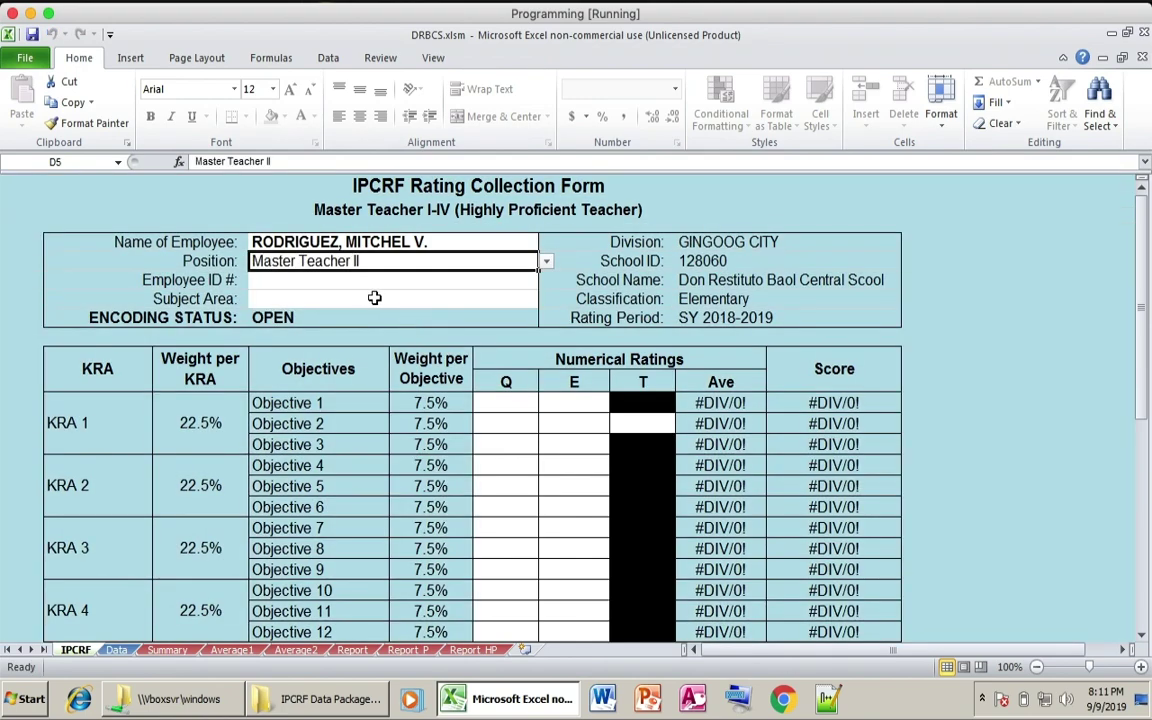
# - Fill in the employee ID and set Subject Area to Grade 1 (All Subjects)
pyautogui.click(369, 285)
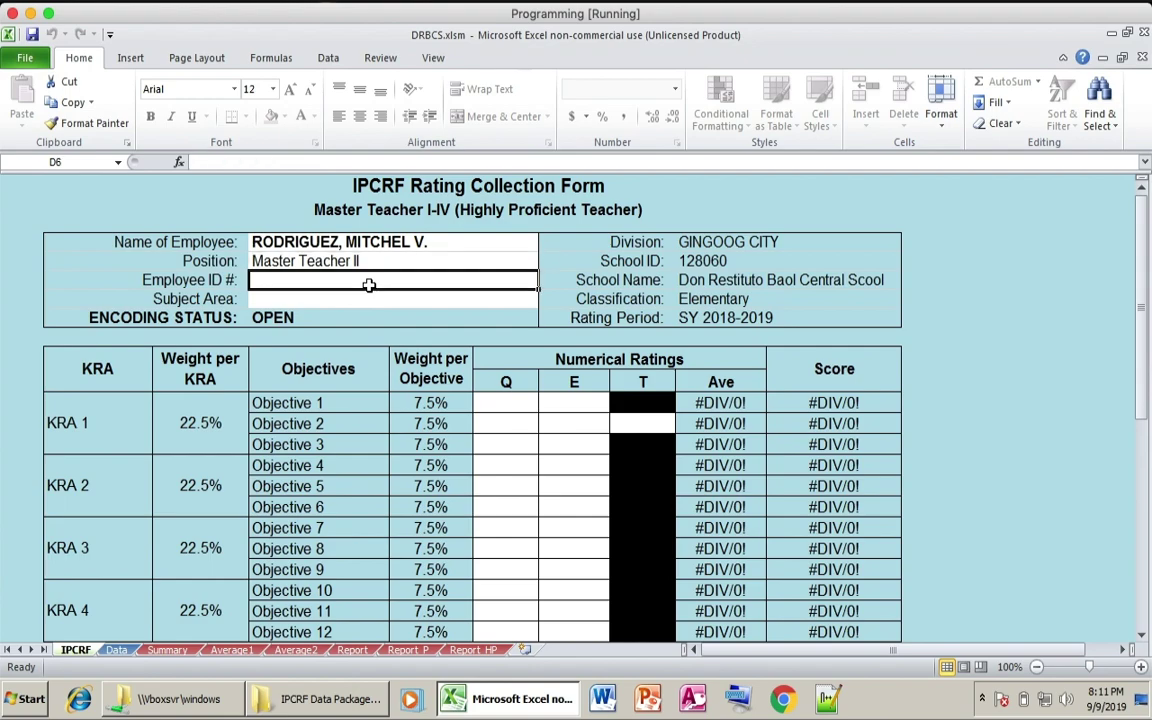
pyautogui.write('283948')
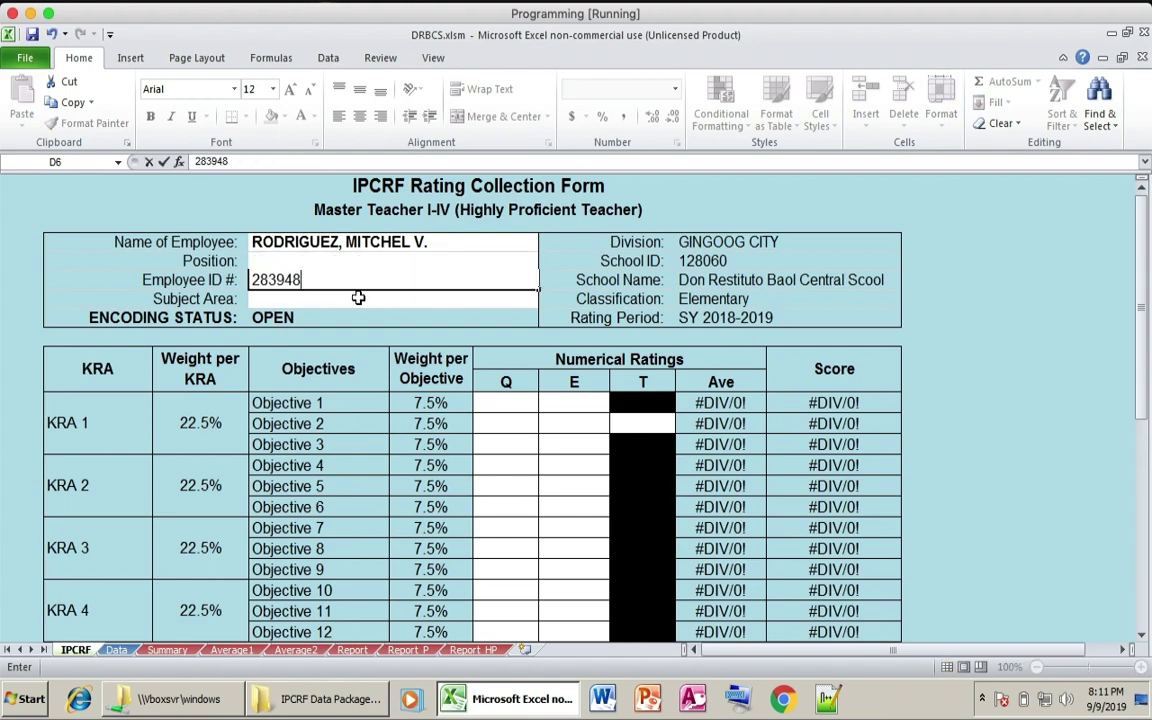
pyautogui.click(358, 297)
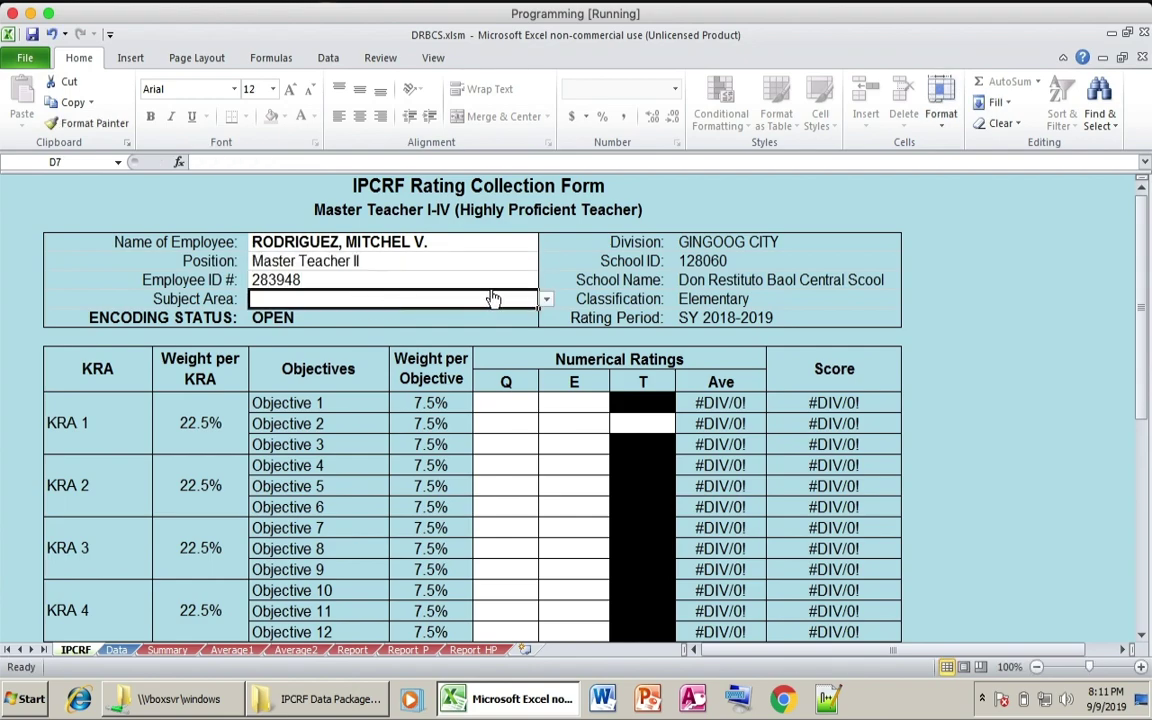
pyautogui.click(546, 299)
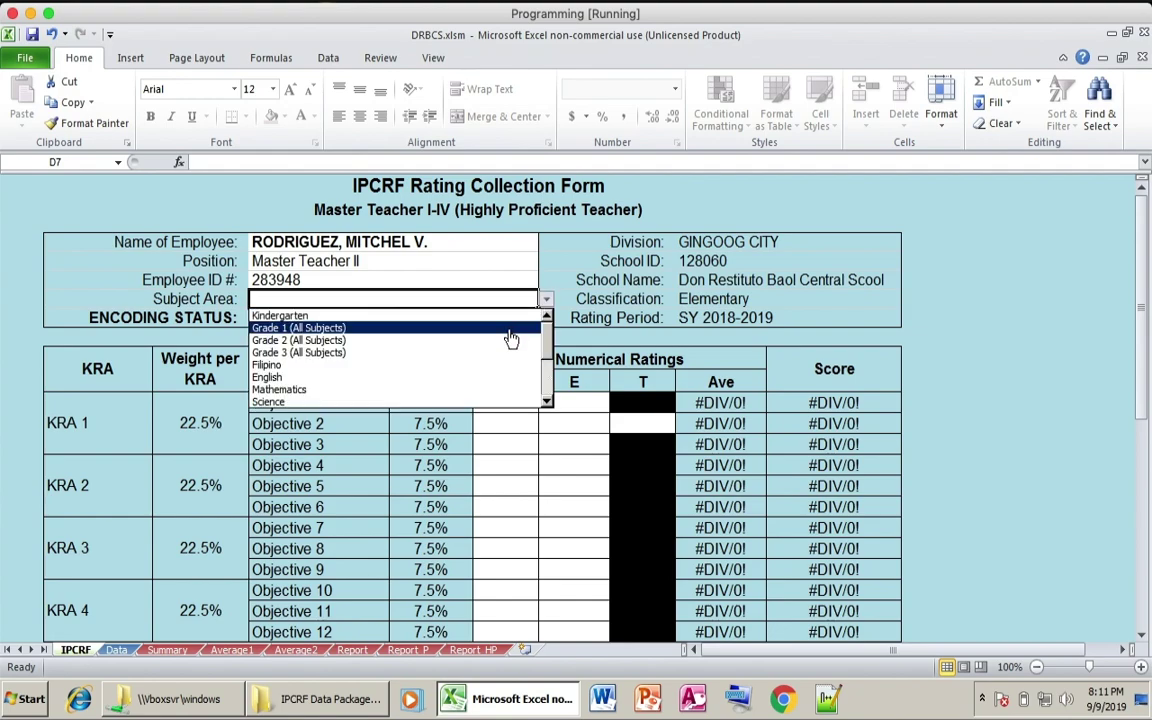
pyautogui.click(509, 332)
pyautogui.scroll(-1, 560, 500)
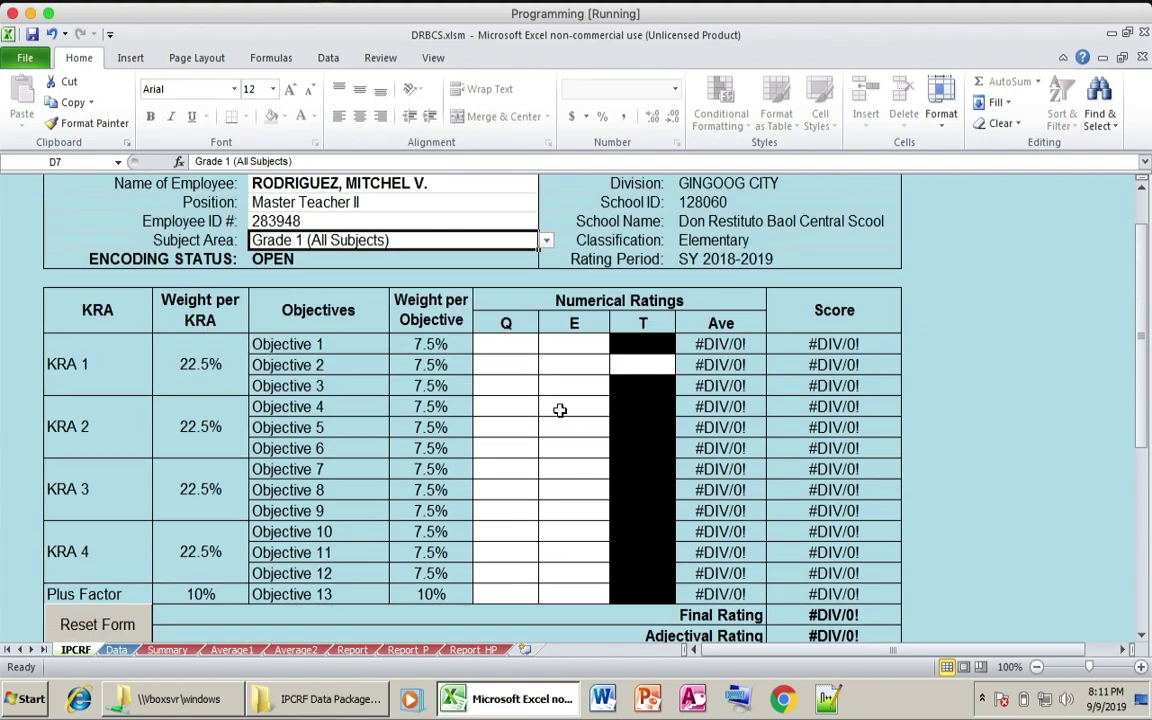
# - Rate Objectives 1 through 13 a 5 in the E column, giving a 5.000 Outstanding final rating
pyautogui.click(517, 339)
pyautogui.write('5')
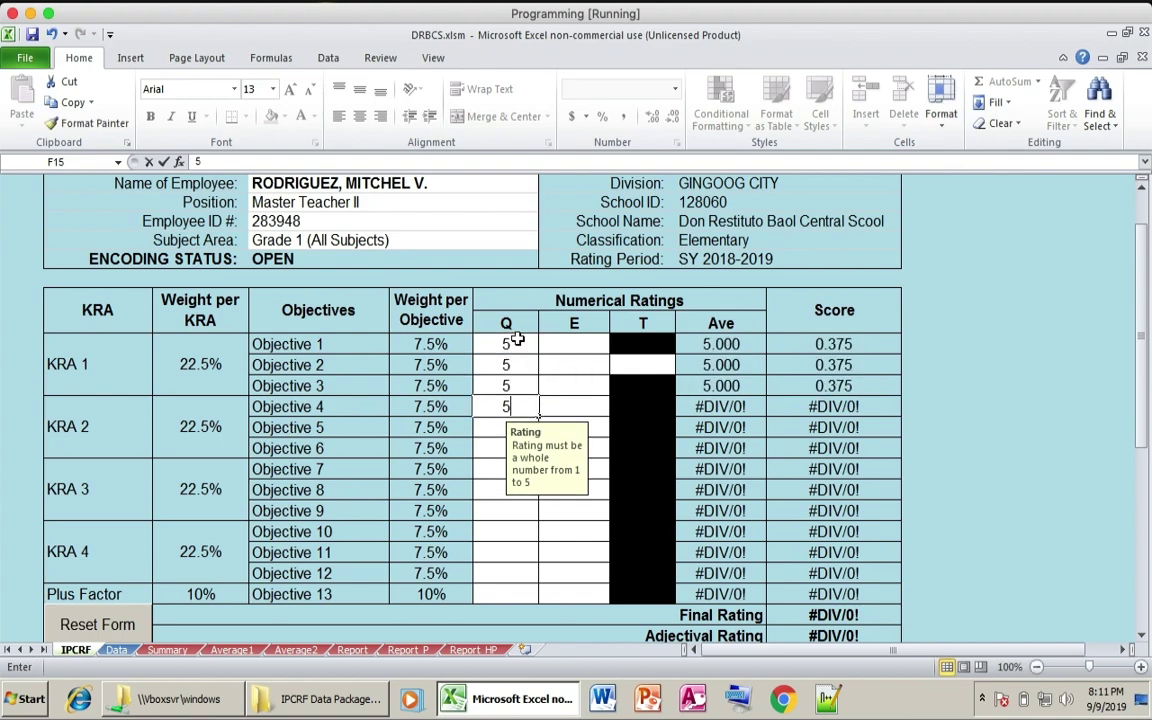
pyautogui.write(' 5 5 5 5  5')
pyautogui.press('Return')
pyautogui.press('Up')
pyautogui.press('Up')
pyautogui.write('5')
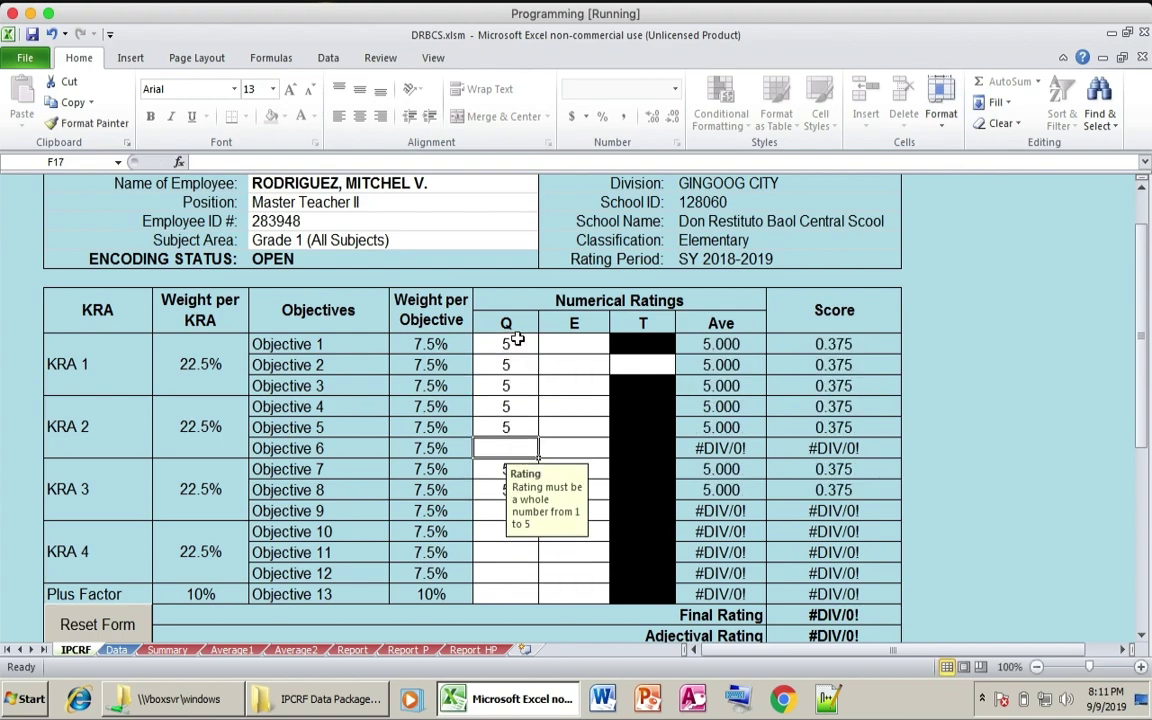
pyautogui.press('Down')
pyautogui.press('Down')
pyautogui.write('5 5 5 5 5 5')
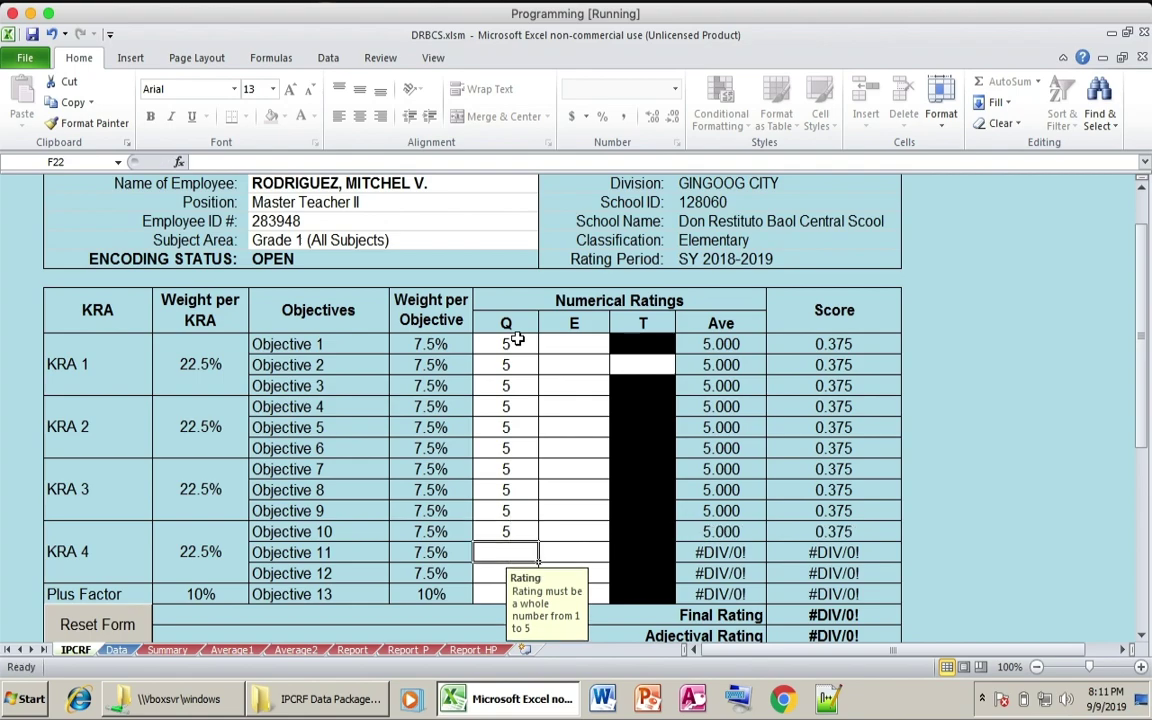
pyautogui.press('Right')
pyautogui.write('5')
pyautogui.press('Up')
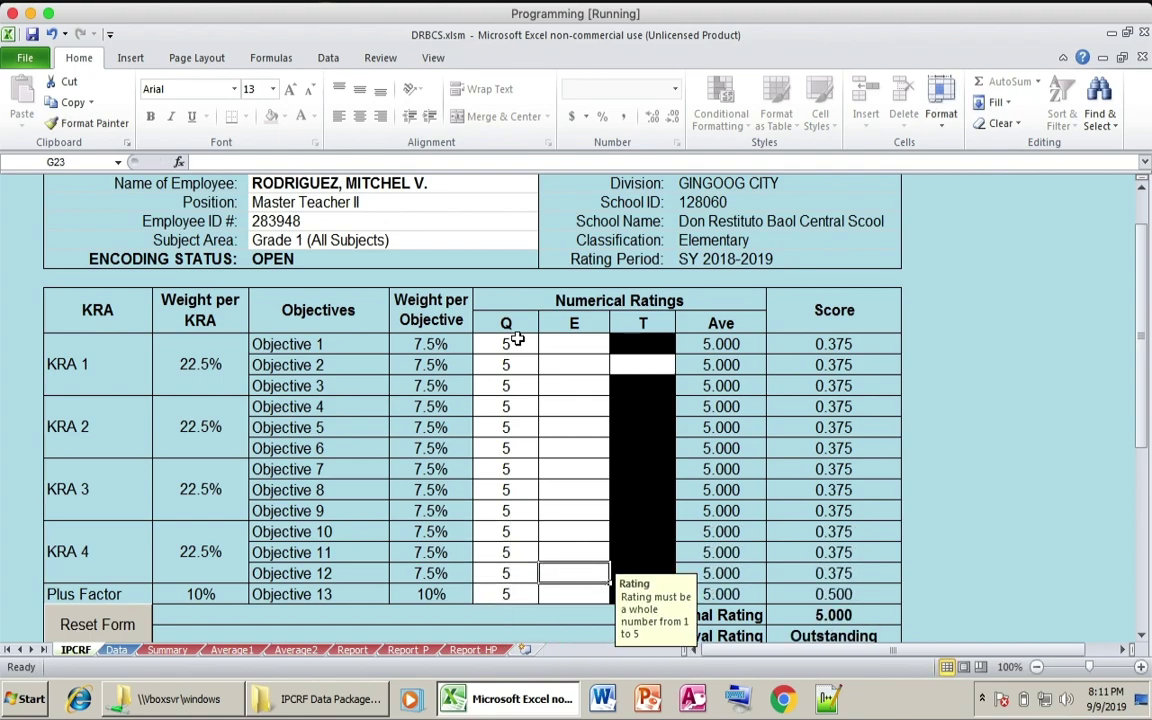
pyautogui.write('5')
pyautogui.press('Up')
pyautogui.write('5')
pyautogui.press('Up')
pyautogui.press('5')
pyautogui.press('Up')
pyautogui.press('5')
pyautogui.press('Up')
pyautogui.press('5')
pyautogui.press('Up')
pyautogui.press('5')
pyautogui.press('Up')
pyautogui.press('5')
pyautogui.press('Up')
pyautogui.press('5')
pyautogui.press('Up')
pyautogui.press('5')
pyautogui.press('Up')
pyautogui.write('5')
pyautogui.press('Up')
pyautogui.write('5')
pyautogui.press('Up')
pyautogui.write('5')
pyautogui.press('Return')
pyautogui.press('Left')
pyautogui.press('Right')
pyautogui.press('Right')
pyautogui.write('5')
pyautogui.press('Escape')
pyautogui.press('Left')
pyautogui.press('Up')
pyautogui.press('Left')
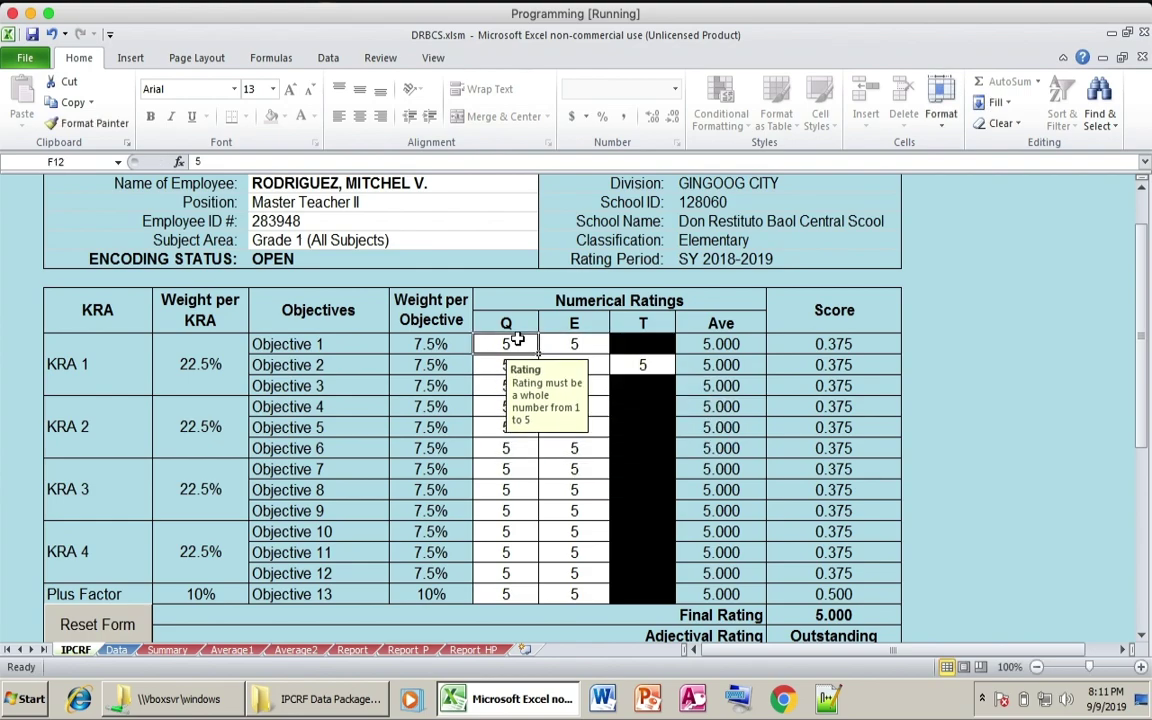
pyautogui.scroll(-1, 516, 340)
pyautogui.moveTo(1146, 298); pyautogui.dragTo(645, 520)
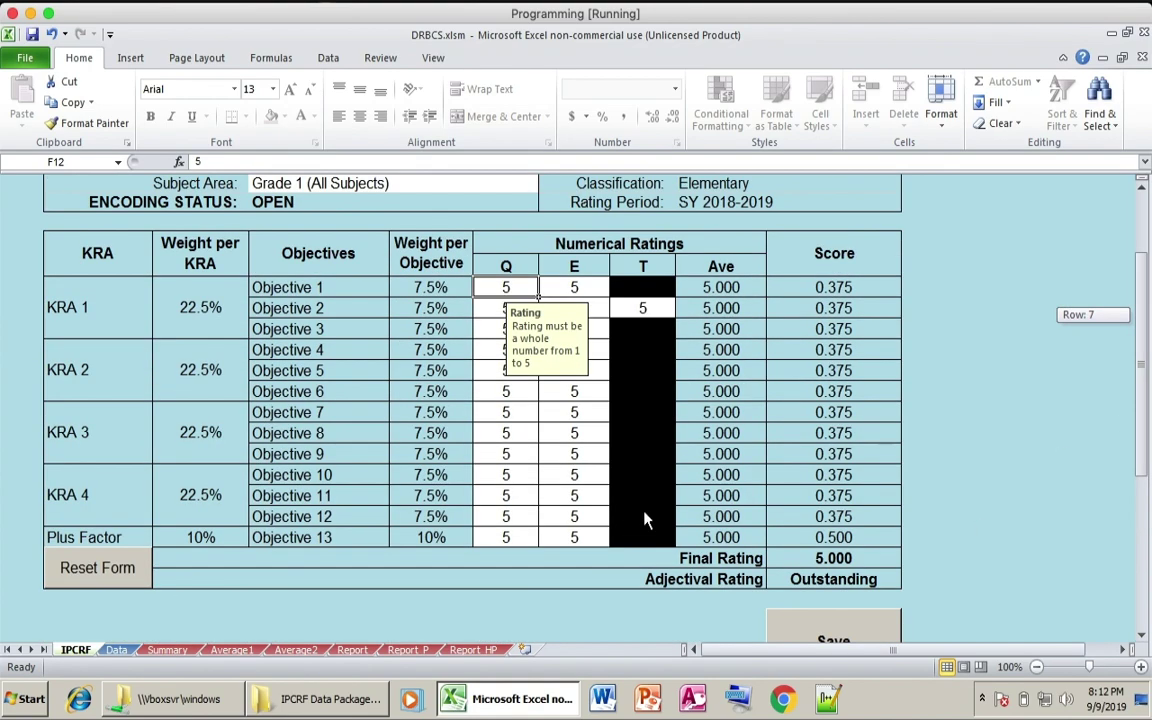
# - Save the Master Teacher II rating so the stats show 2 saved ratings
pyautogui.moveTo(884, 316); pyautogui.dragTo(1060, 420)
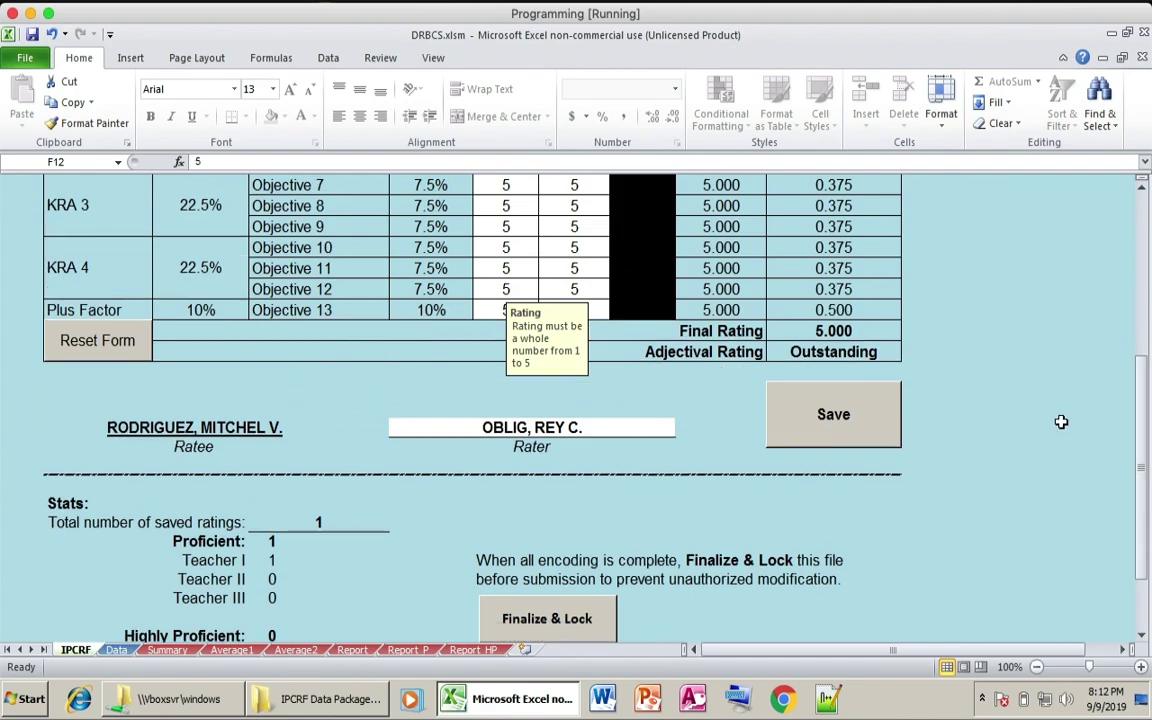
pyautogui.click(522, 428)
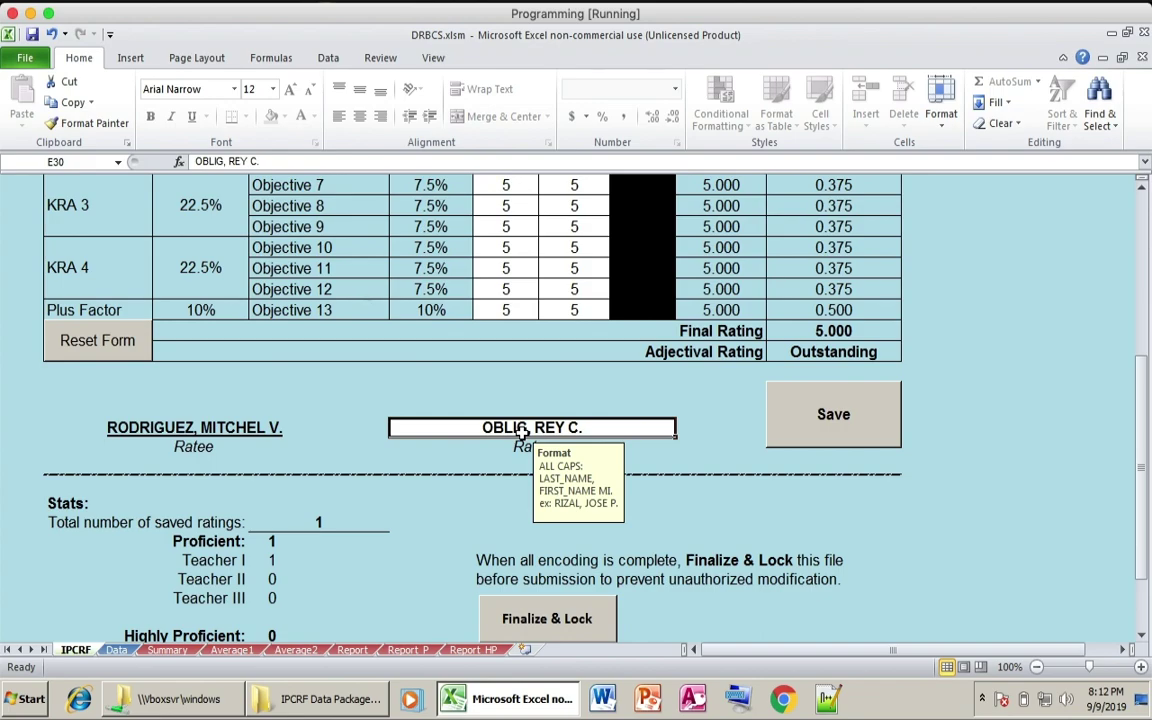
pyautogui.click(808, 420)
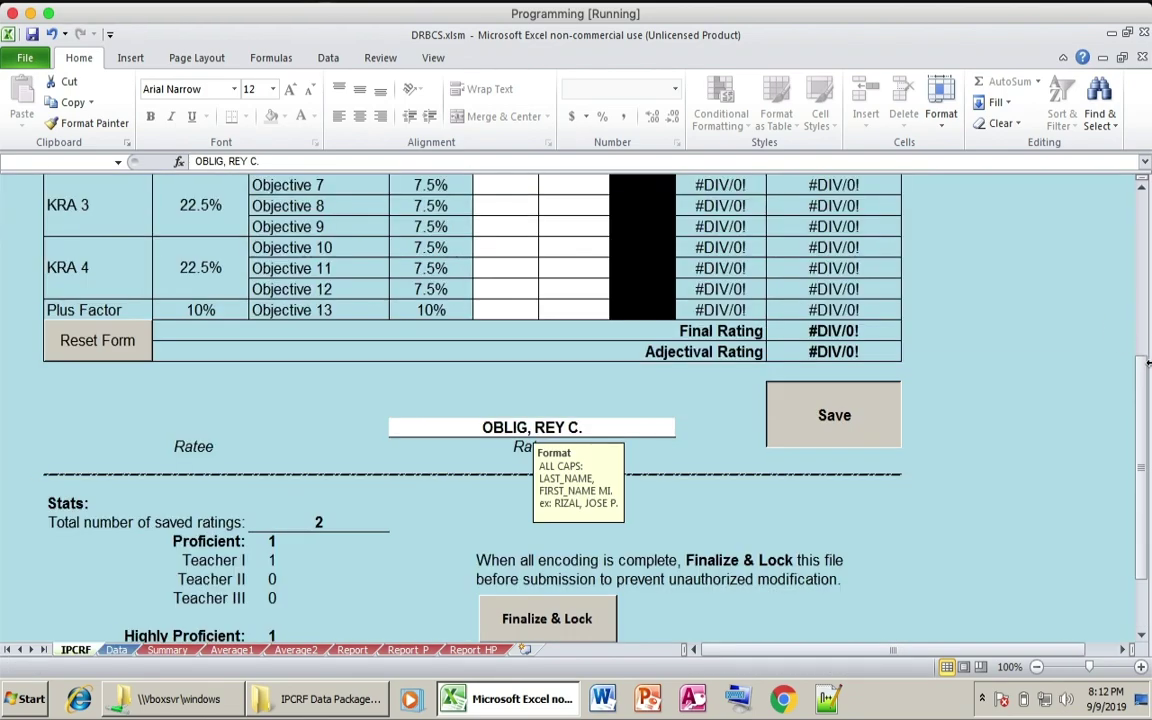
pyautogui.moveTo(1145, 441); pyautogui.dragTo(436, 519)
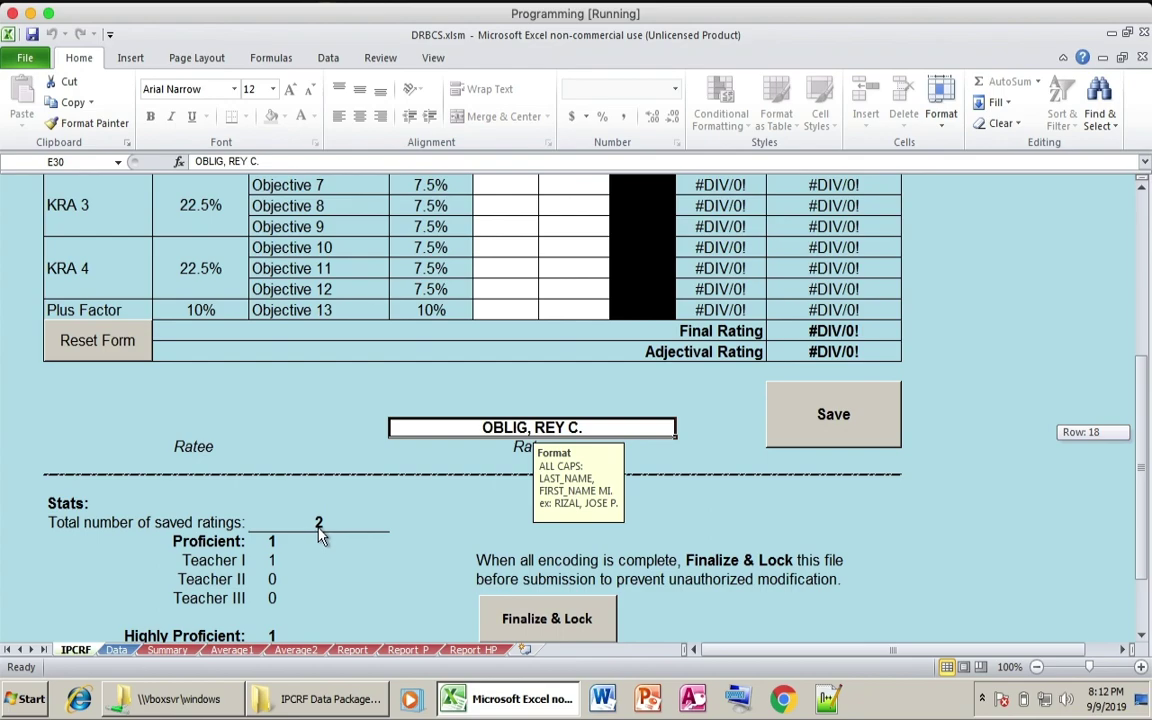
pyautogui.moveTo(318, 535); pyautogui.dragTo(1010, 463)
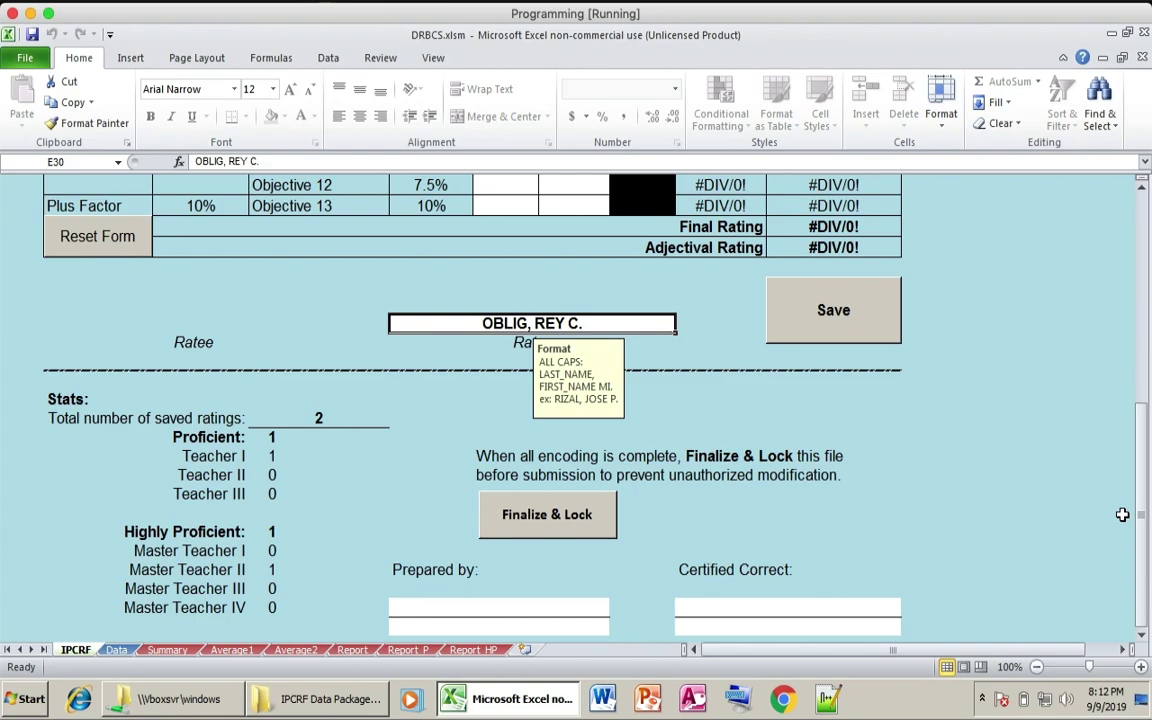
# - View the Data sheet of the two saved ratings, then switch to the Summary sheet
pyautogui.click(117, 650)
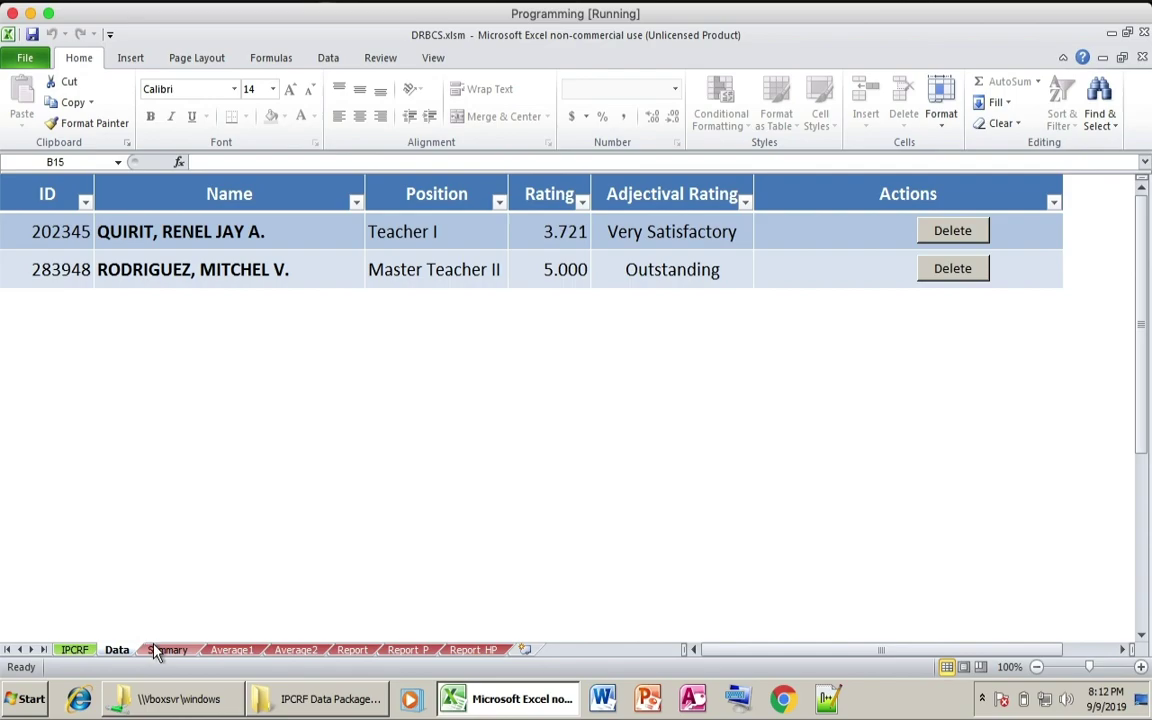
pyautogui.click(166, 650)
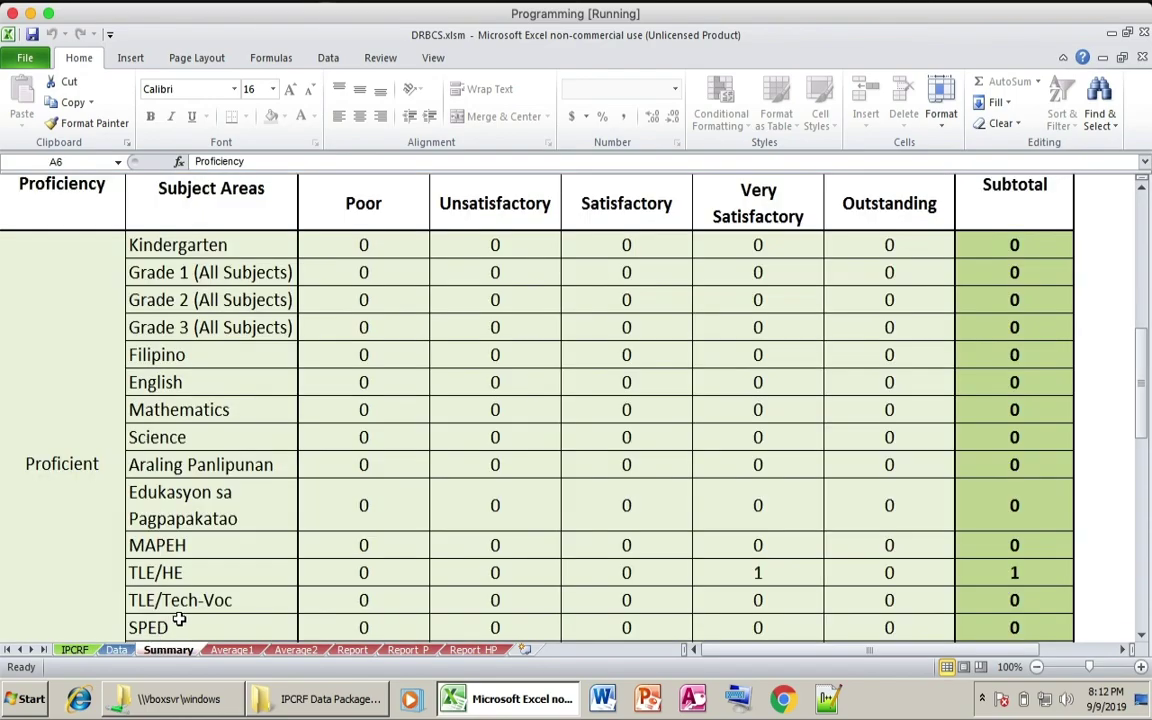
# - Scroll through the Summary sheet's tallies by proficiency, subject area and adjectival rating
pyautogui.moveTo(1143, 400)
pyautogui.mouseDown()
pyautogui.moveTo(1142, 432)
pyautogui.moveTo(1143, 400)
pyautogui.mouseUp()
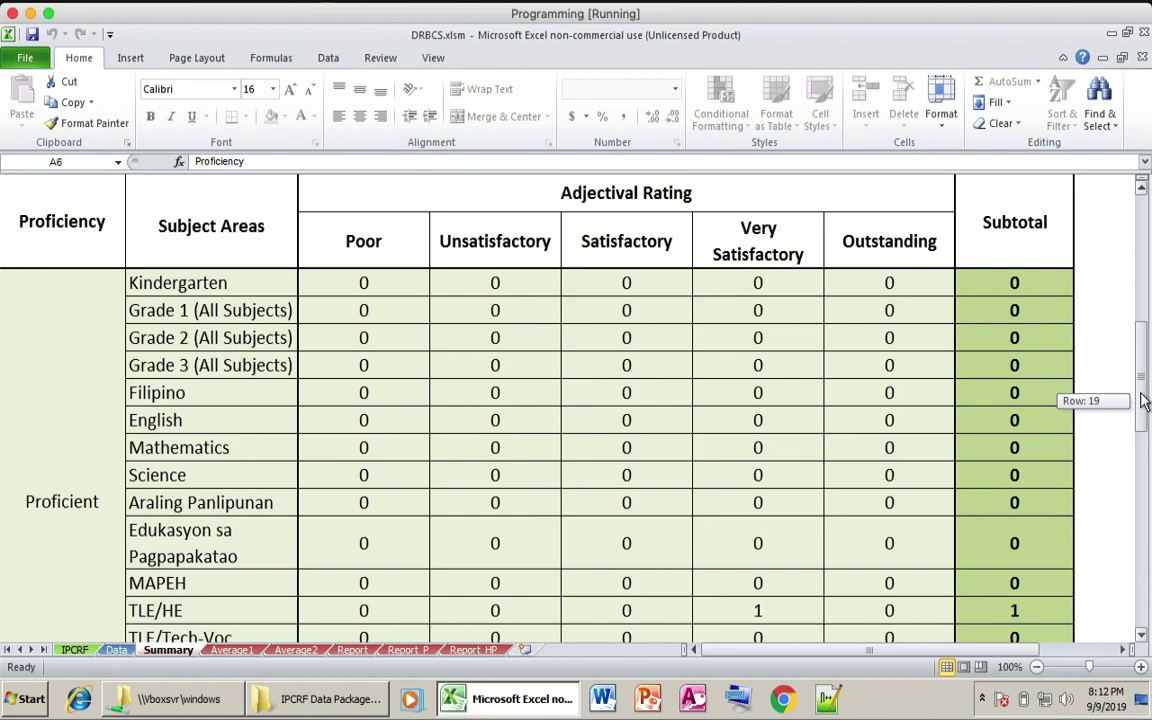
pyautogui.moveTo(1145, 400); pyautogui.dragTo(256, 655)
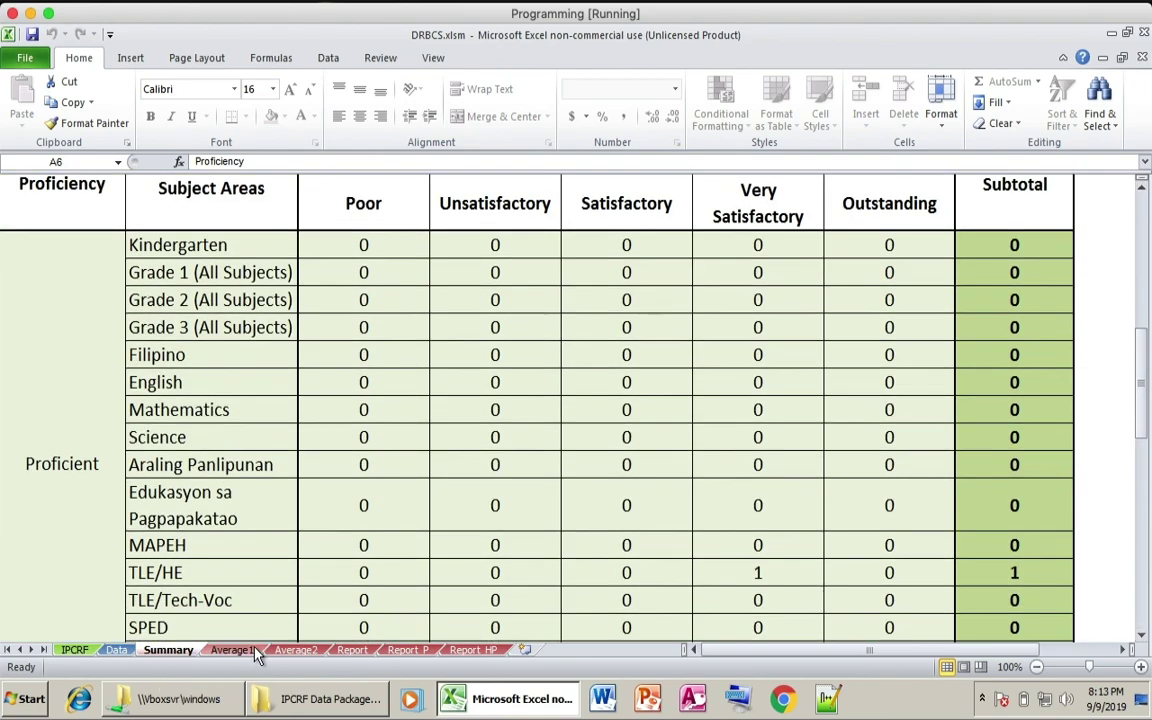
# - Look over the Average1 and Average2 sheets, then bring up the Report sheet by position
pyautogui.click(256, 655)
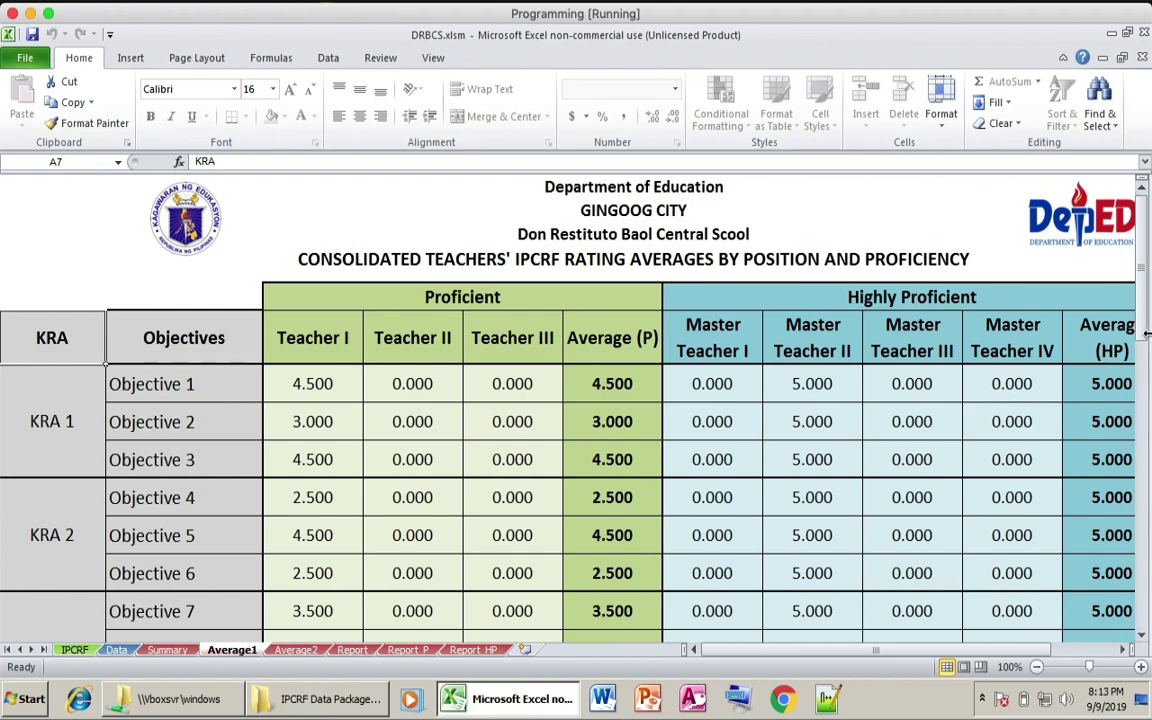
pyautogui.moveTo(1147, 330); pyautogui.dragTo(1145, 350)
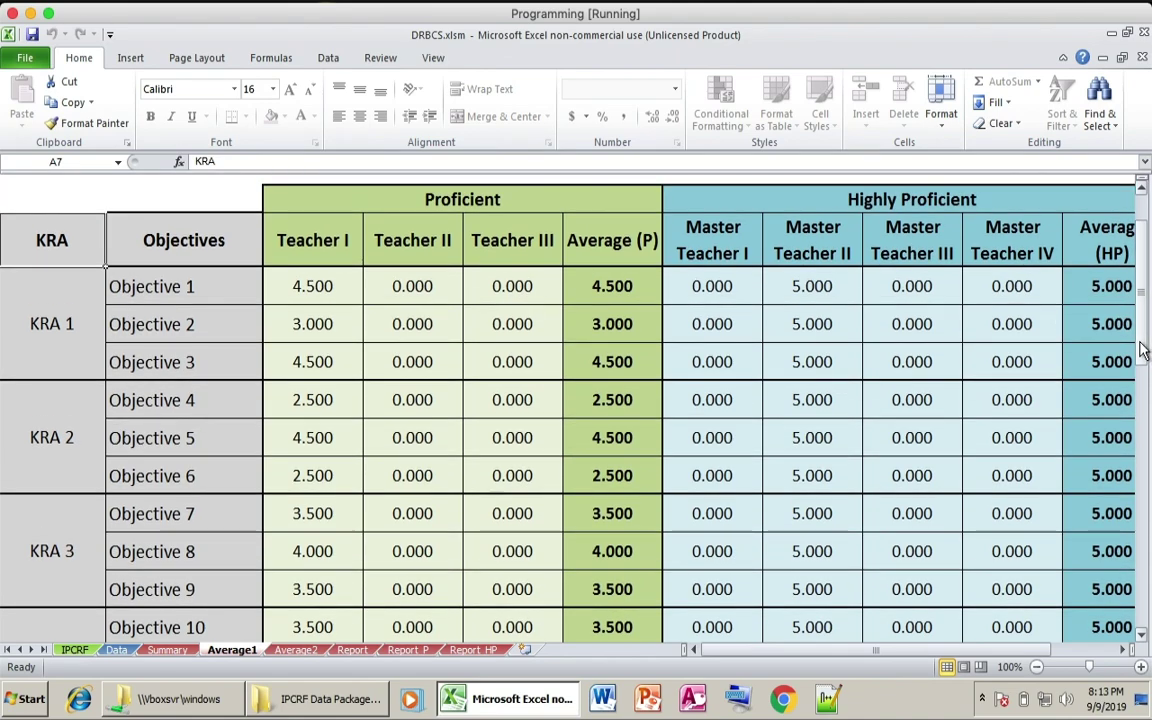
pyautogui.click(297, 651)
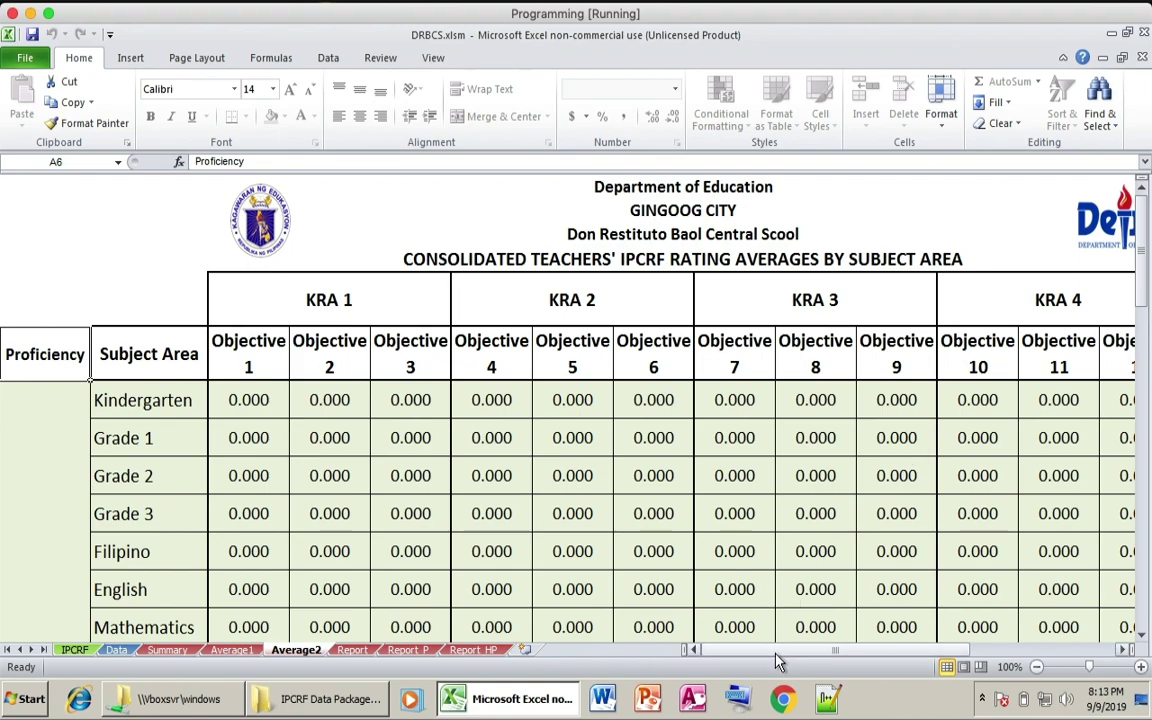
pyautogui.moveTo(779, 661); pyautogui.dragTo(873, 671)
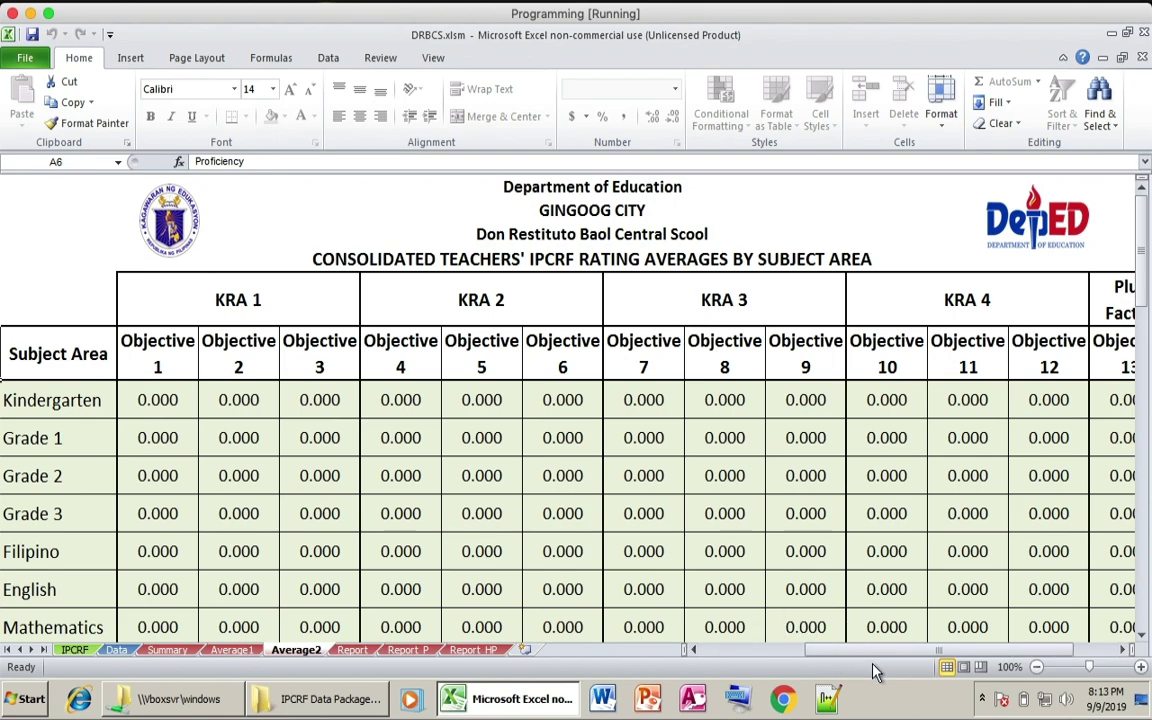
pyautogui.click(354, 651)
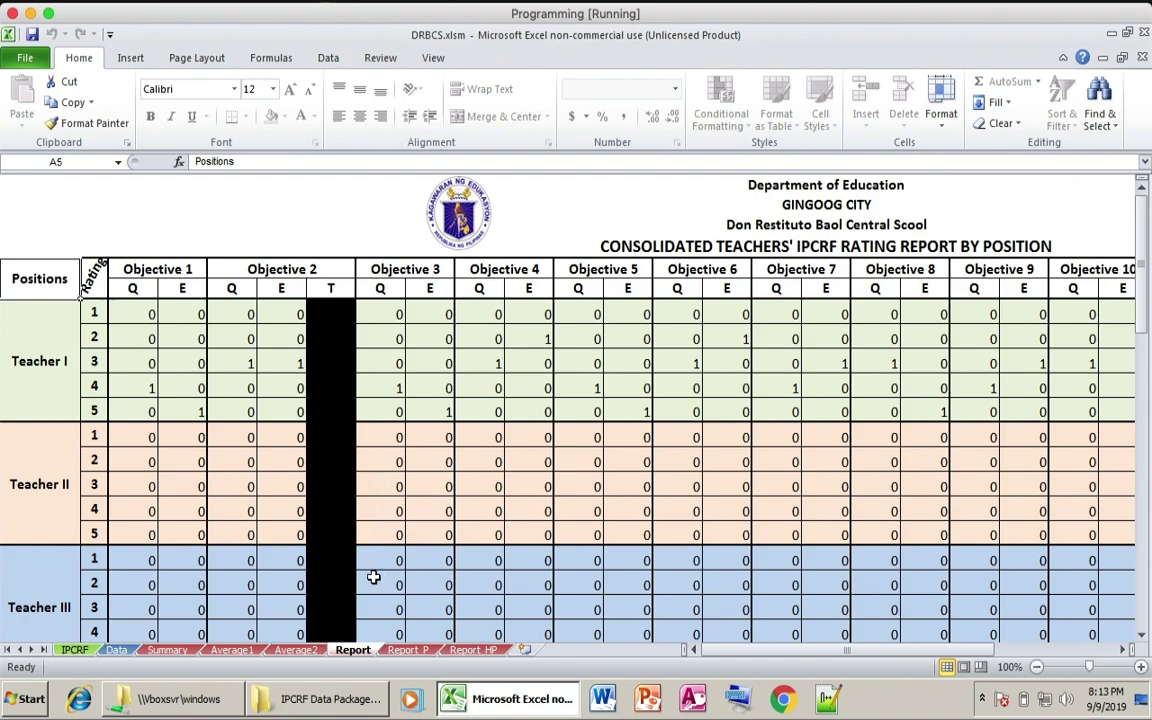
# - Inspect the Teacher I COUNTIFS formulas on Report and compare them with the Report_P sheet
pyautogui.click(44, 382)
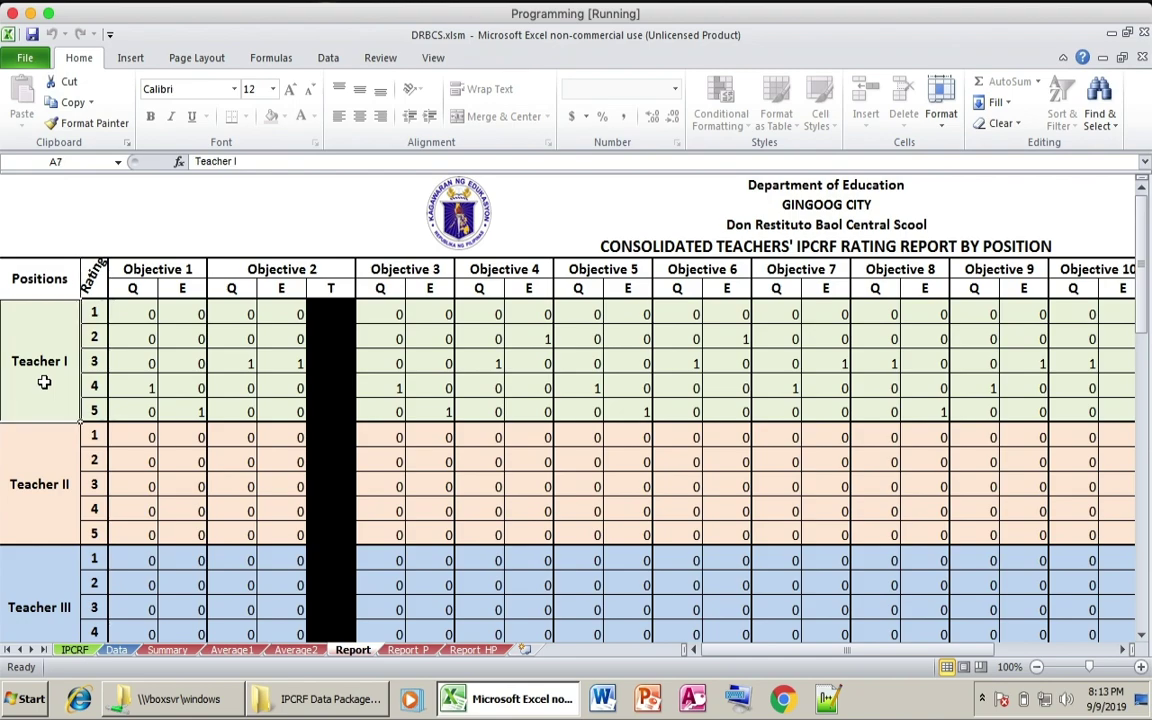
pyautogui.press('Right')
pyautogui.press('Right')
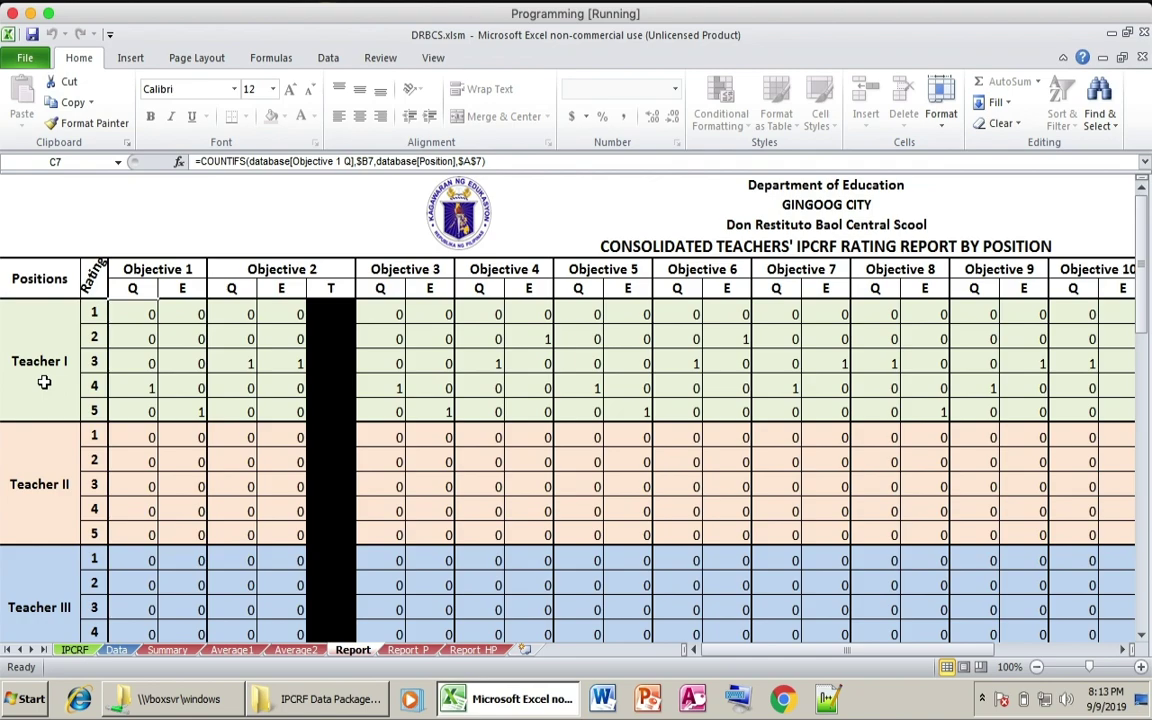
pyautogui.press('Down')
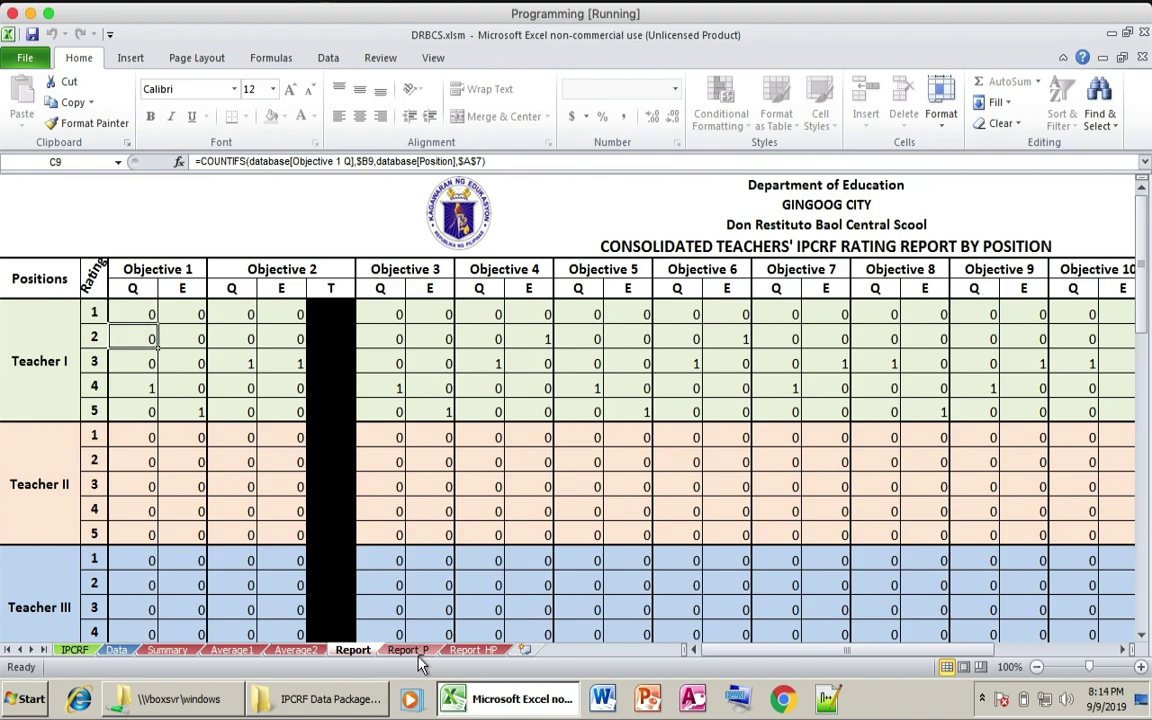
pyautogui.click(418, 652)
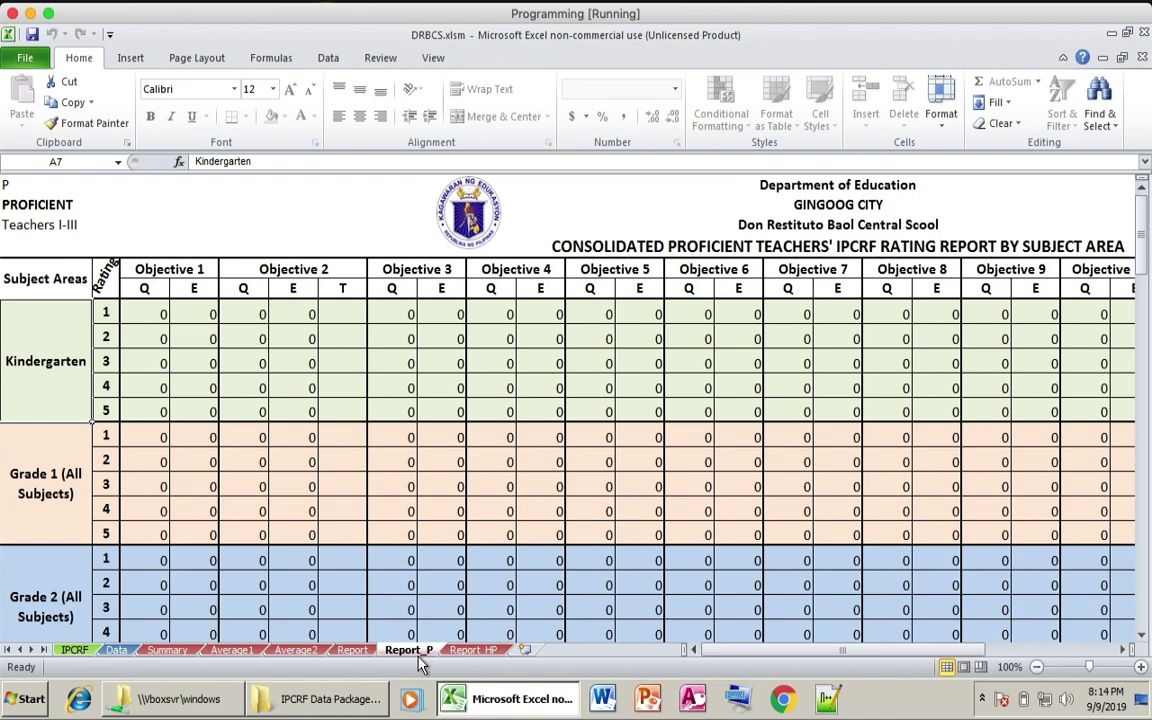
pyautogui.click(33, 467)
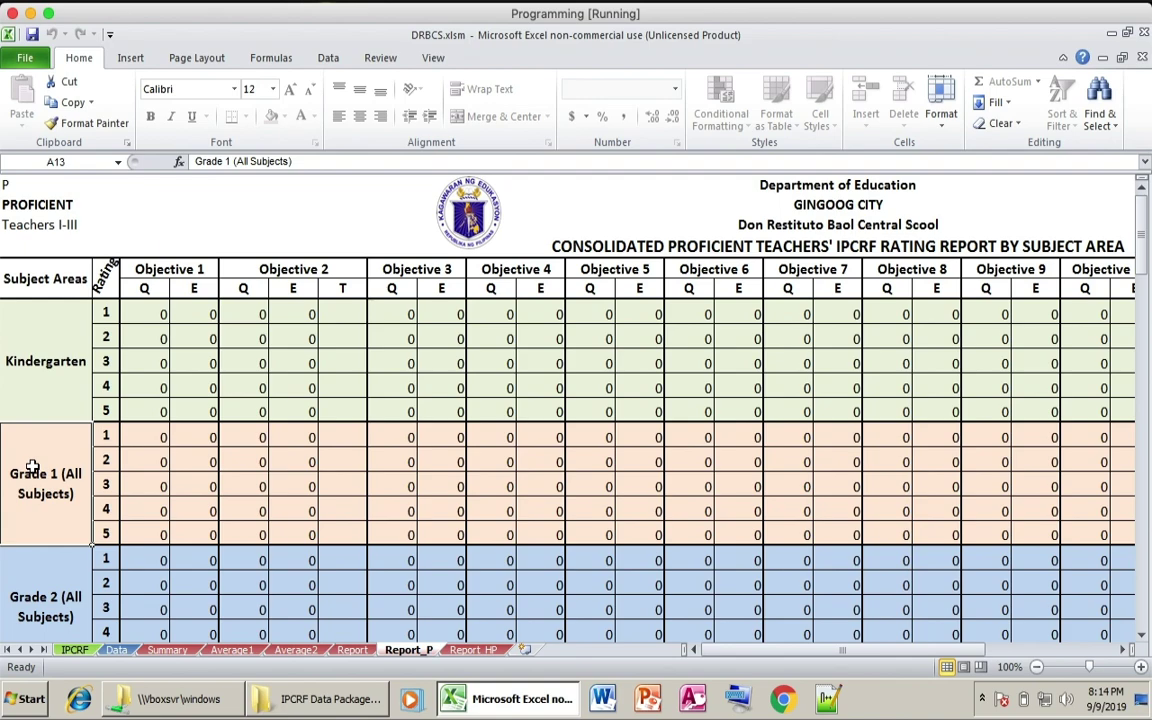
pyautogui.click(352, 650)
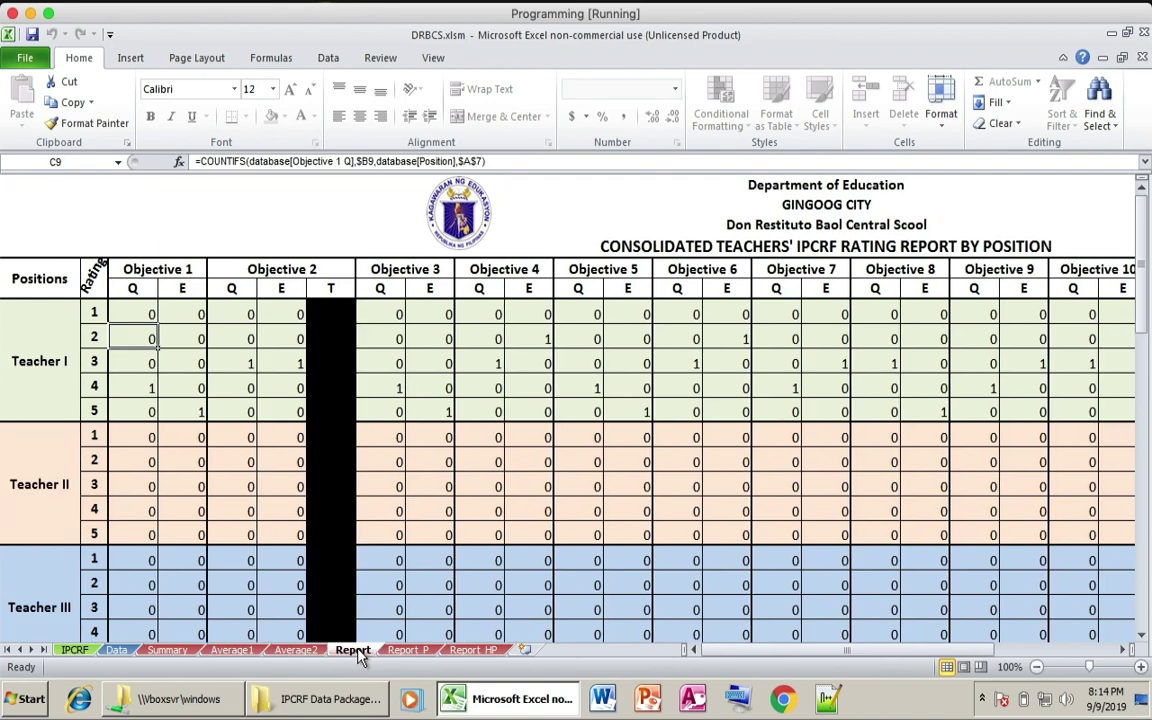
pyautogui.click(32, 355)
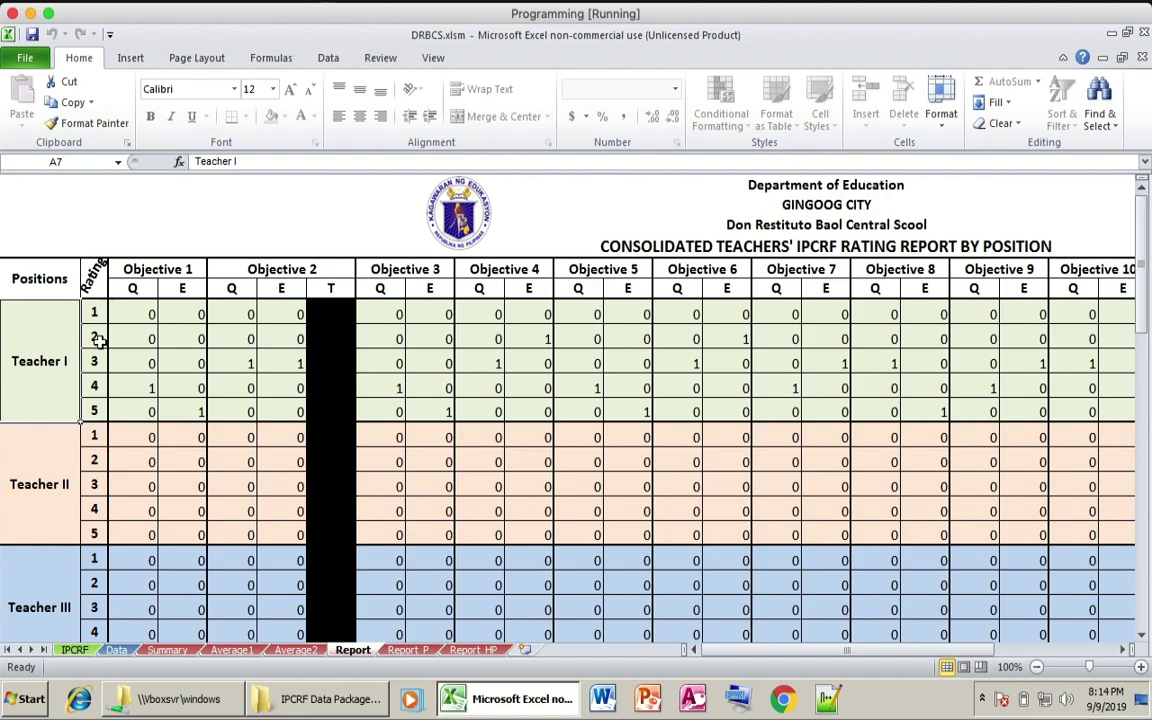
pyautogui.click(407, 650)
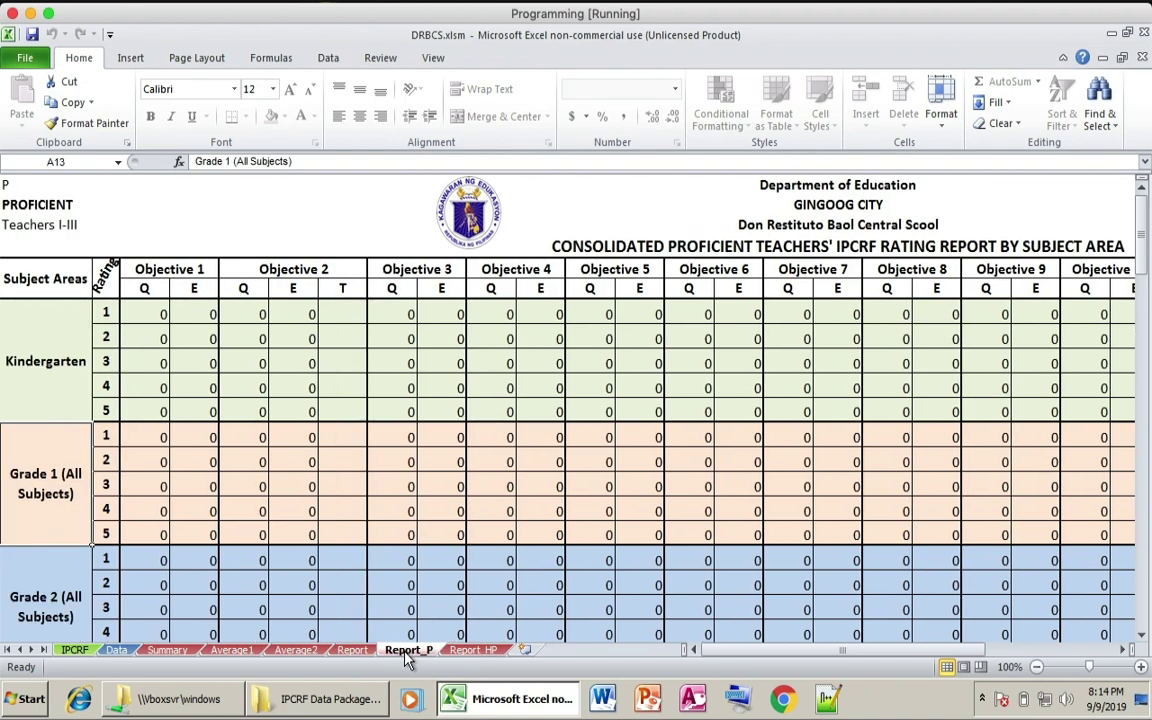
pyautogui.click(200, 272)
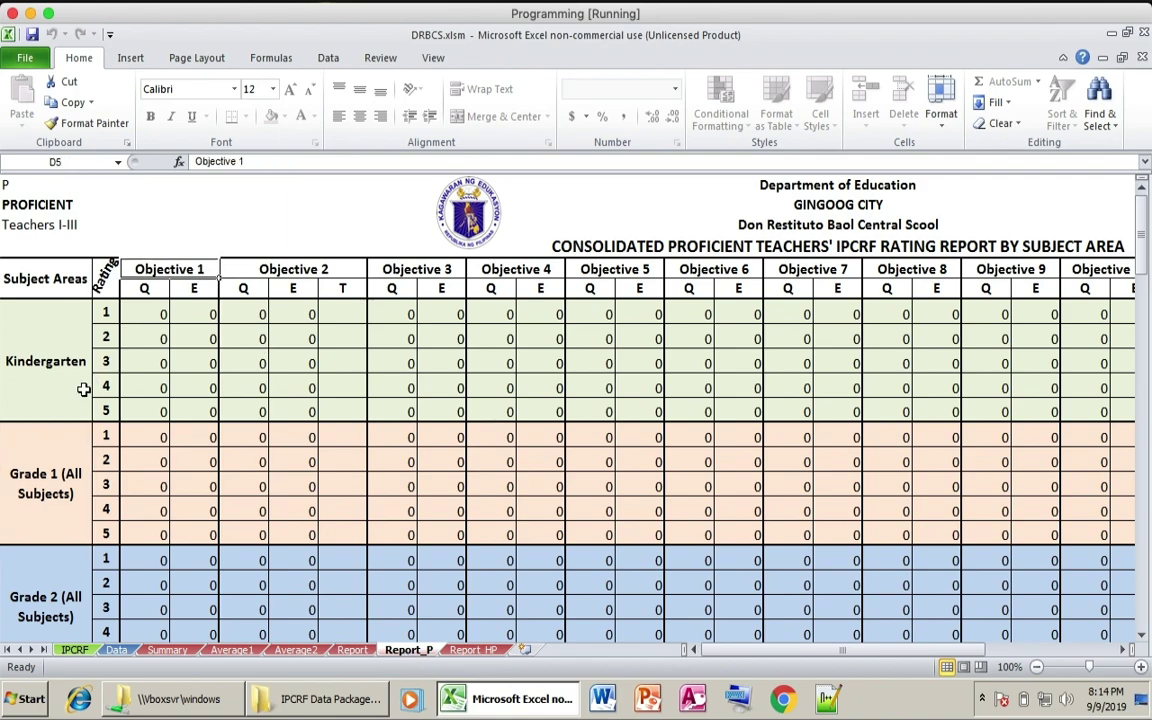
# - Scroll through the Report_HP grade tallies, then return to the IPCRF form sheet
pyautogui.click(475, 651)
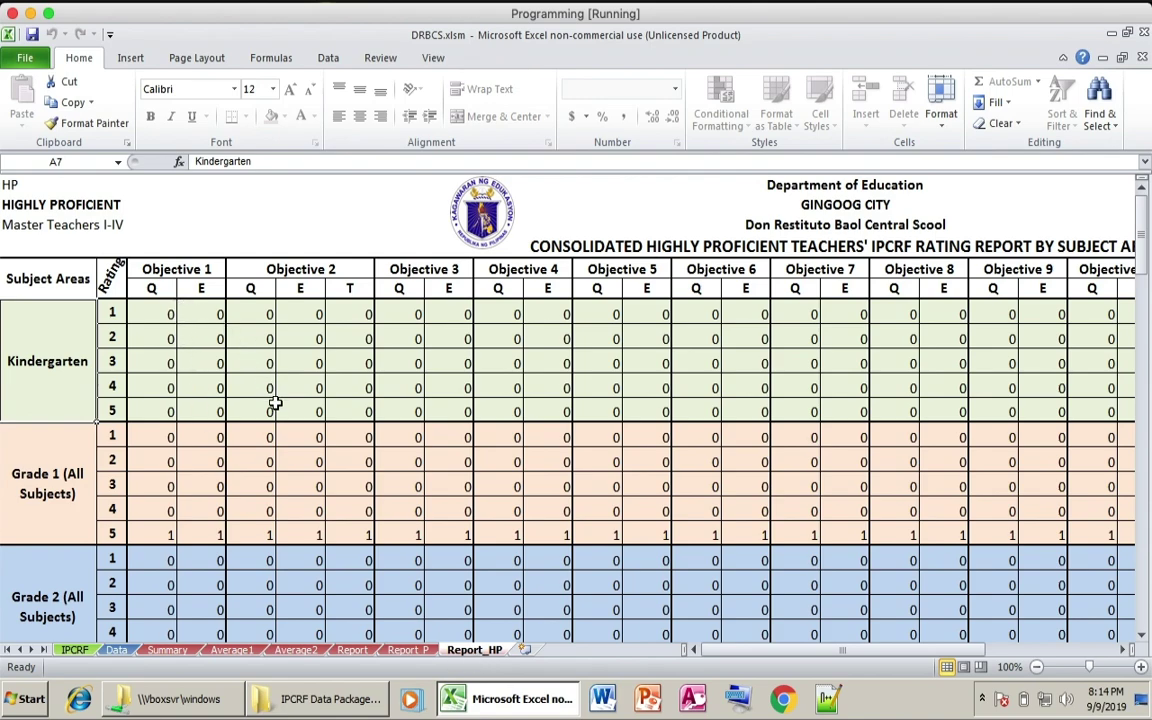
pyautogui.scroll(-4, 275, 403)
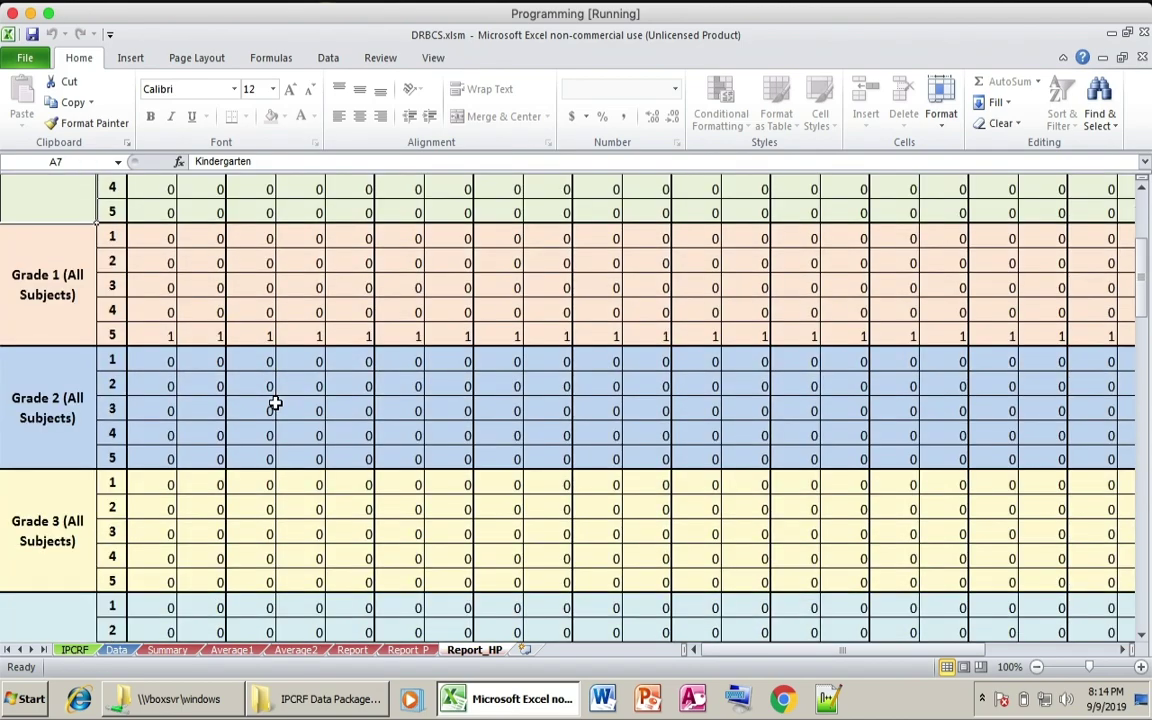
pyautogui.scroll(-3, 275, 403)
pyautogui.scroll(3, 275, 403)
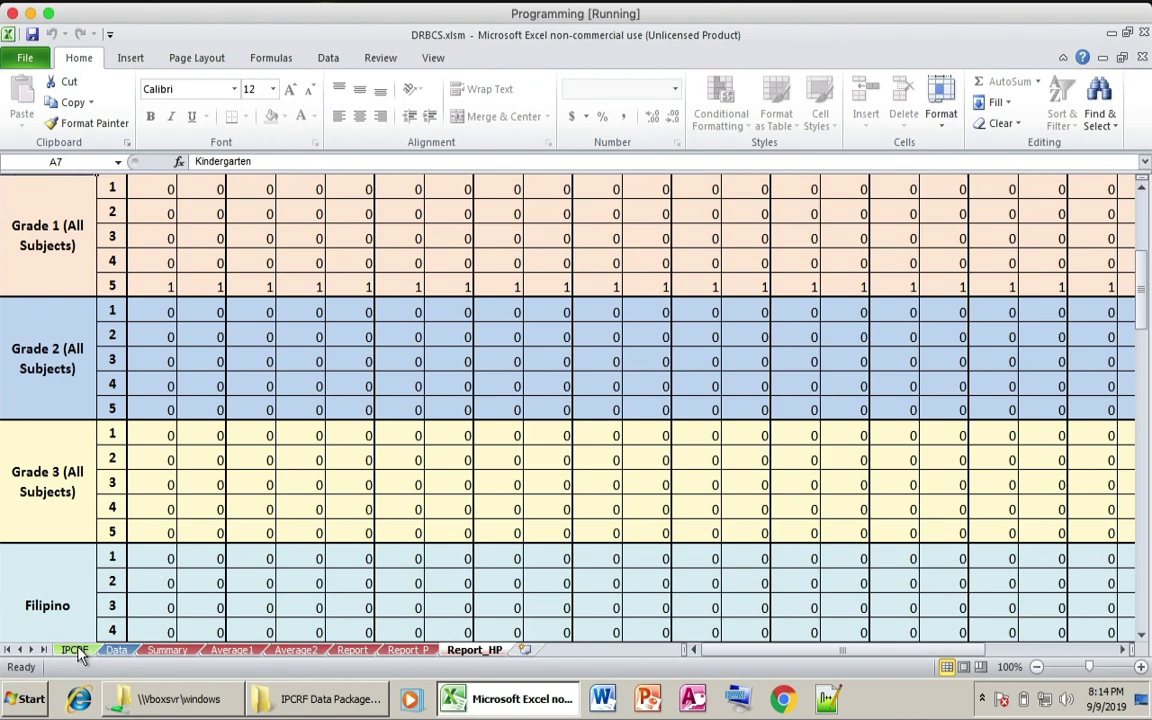
pyautogui.click(76, 650)
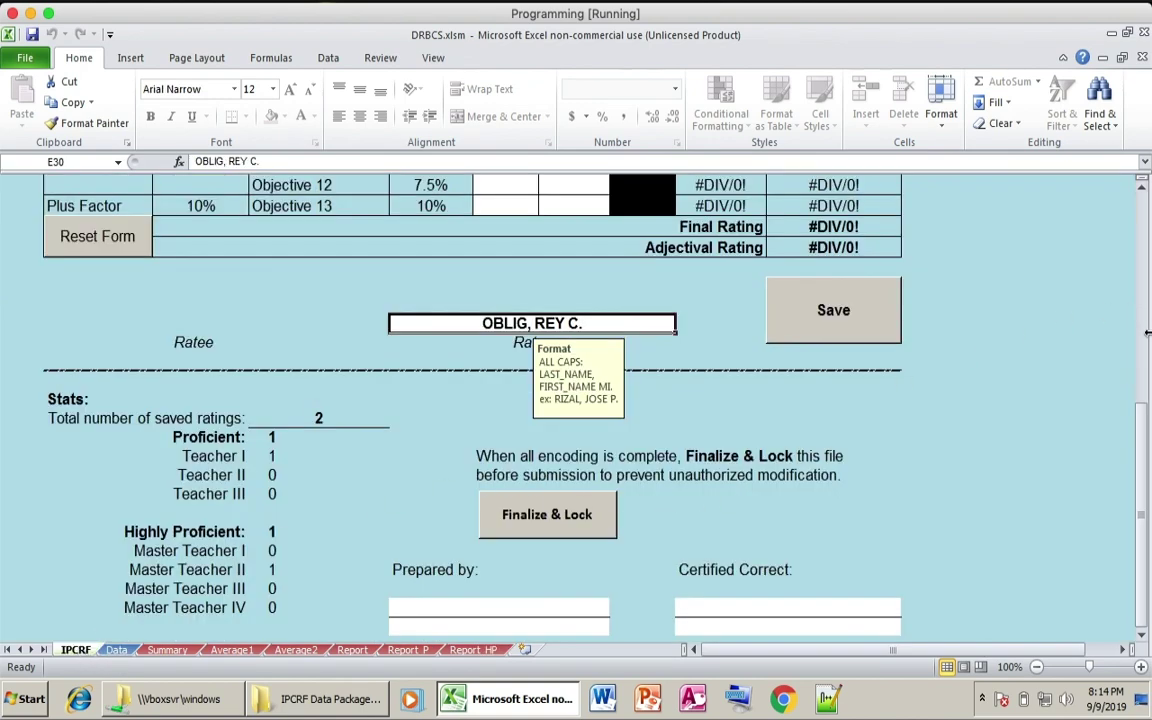
# - Enter the preparer's full name in the Prepared by cell E45
pyautogui.moveTo(1146, 500); pyautogui.dragTo(1146, 500)
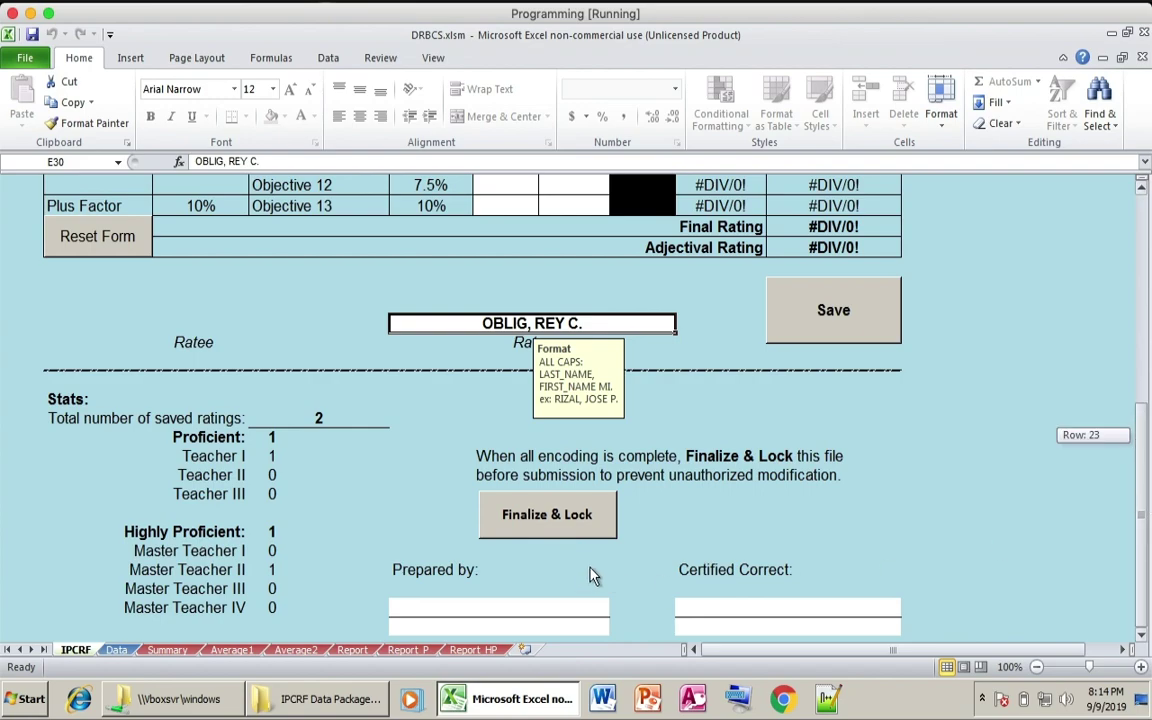
pyautogui.click(513, 607)
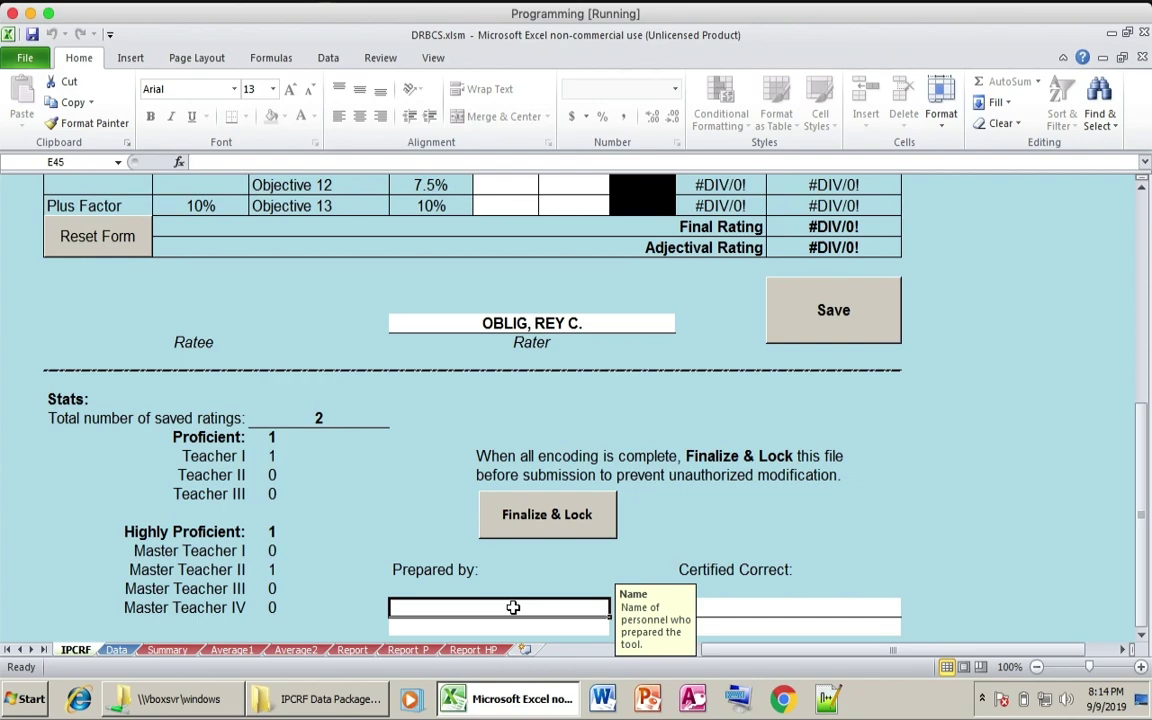
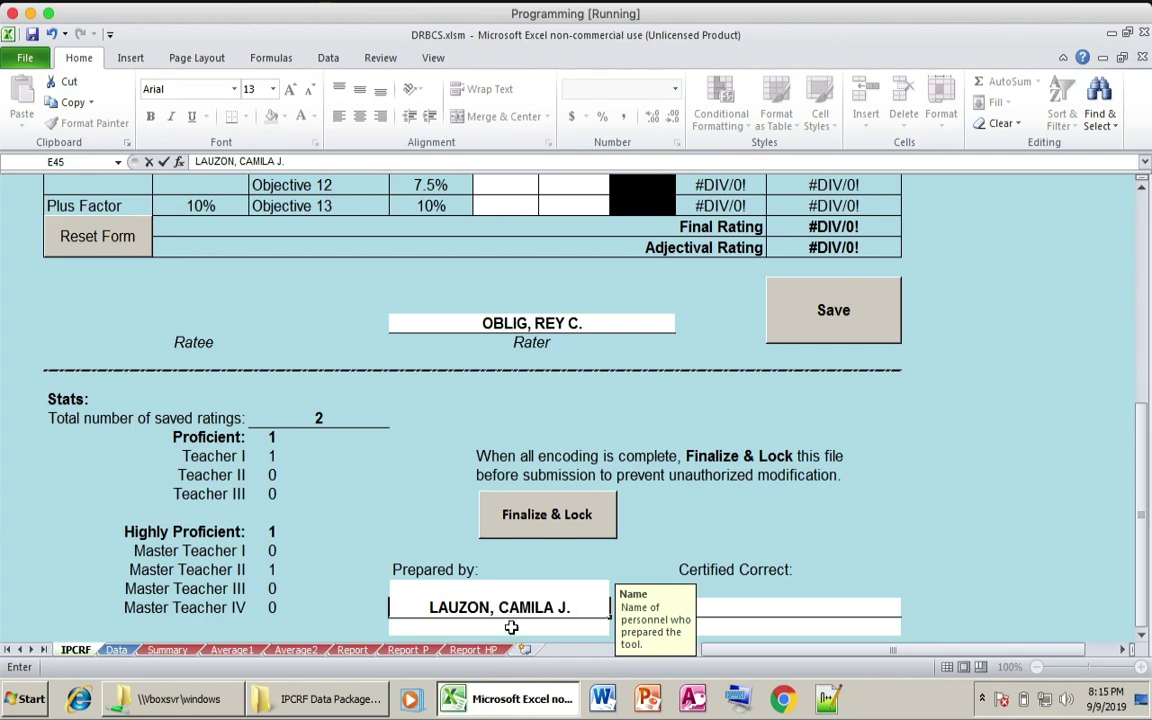
pyautogui.press('Return')
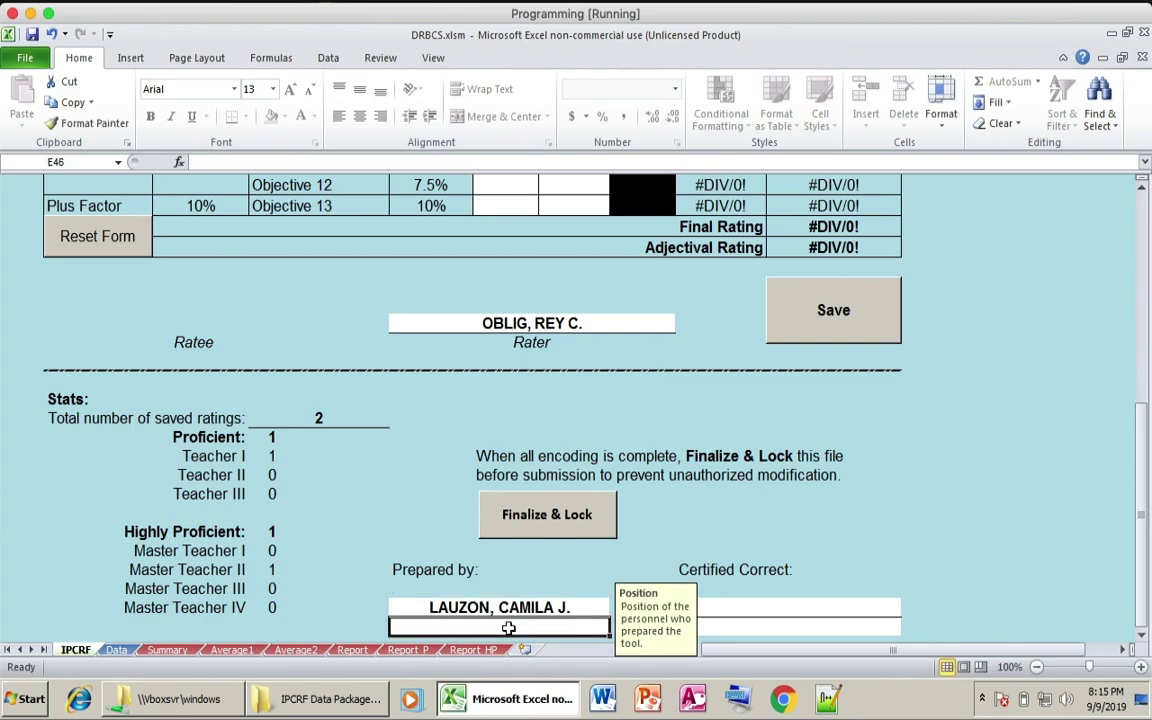
# - Type the preparer's position, Master Teacher 1, in E46 below the name
pyautogui.write('MAS')
pyautogui.press('BackSpace')
pyautogui.press('BackSpace')
pyautogui.press('BackSpace')
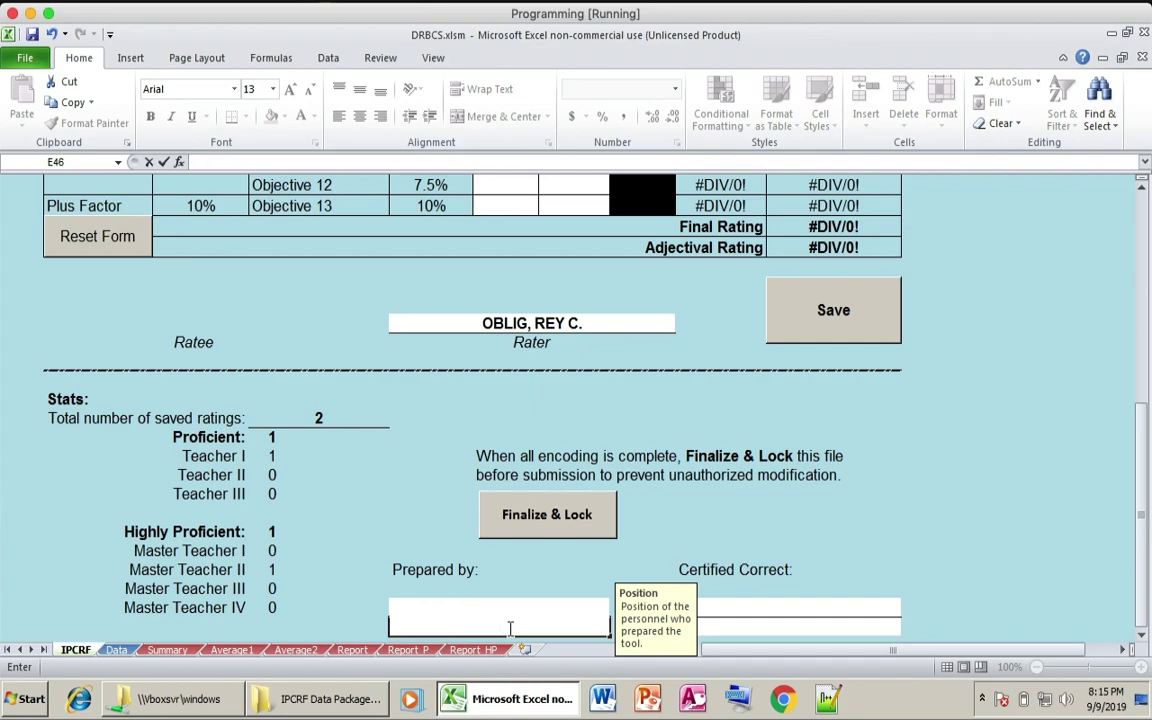
pyautogui.write('Master Teacher 1')
# - Enter the certifier's full name in the Certified Correct cell I45
pyautogui.click(777, 606)
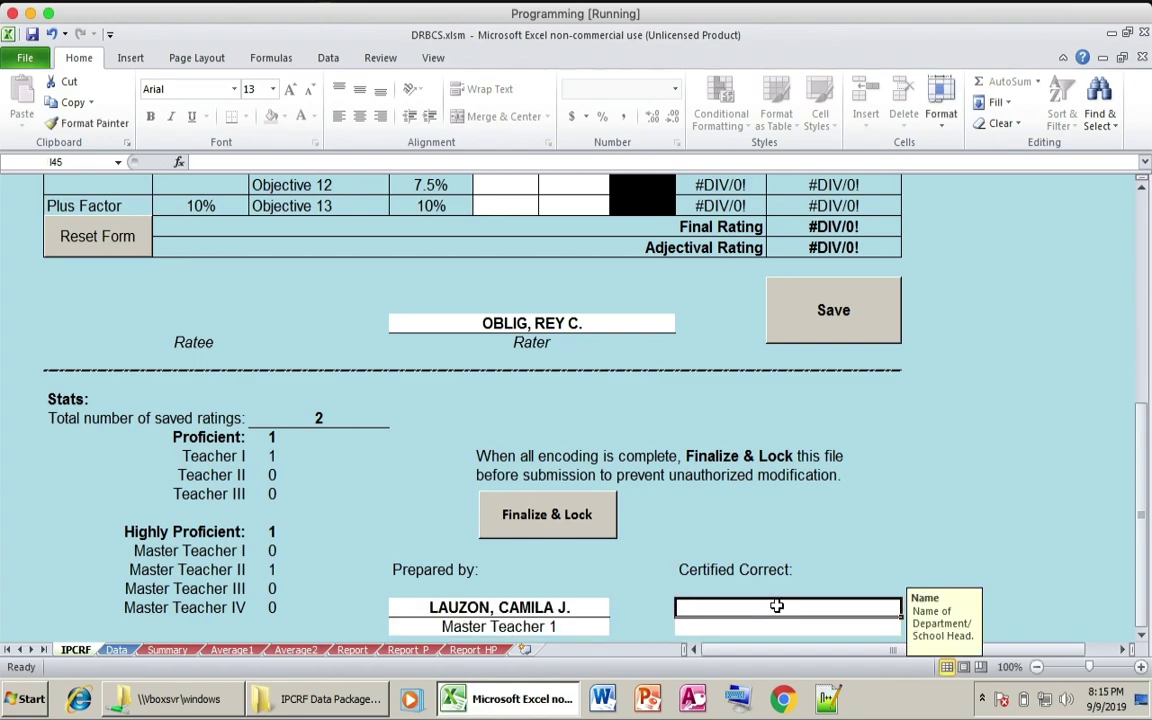
pyautogui.scroll(-2, 777, 606)
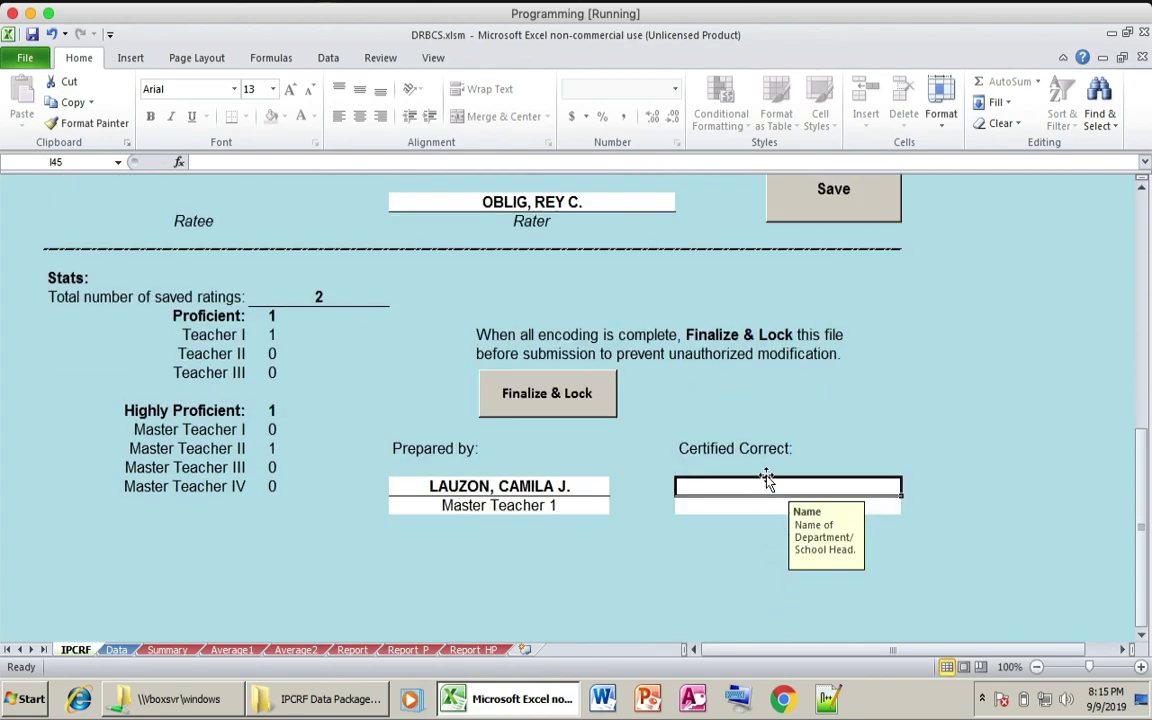
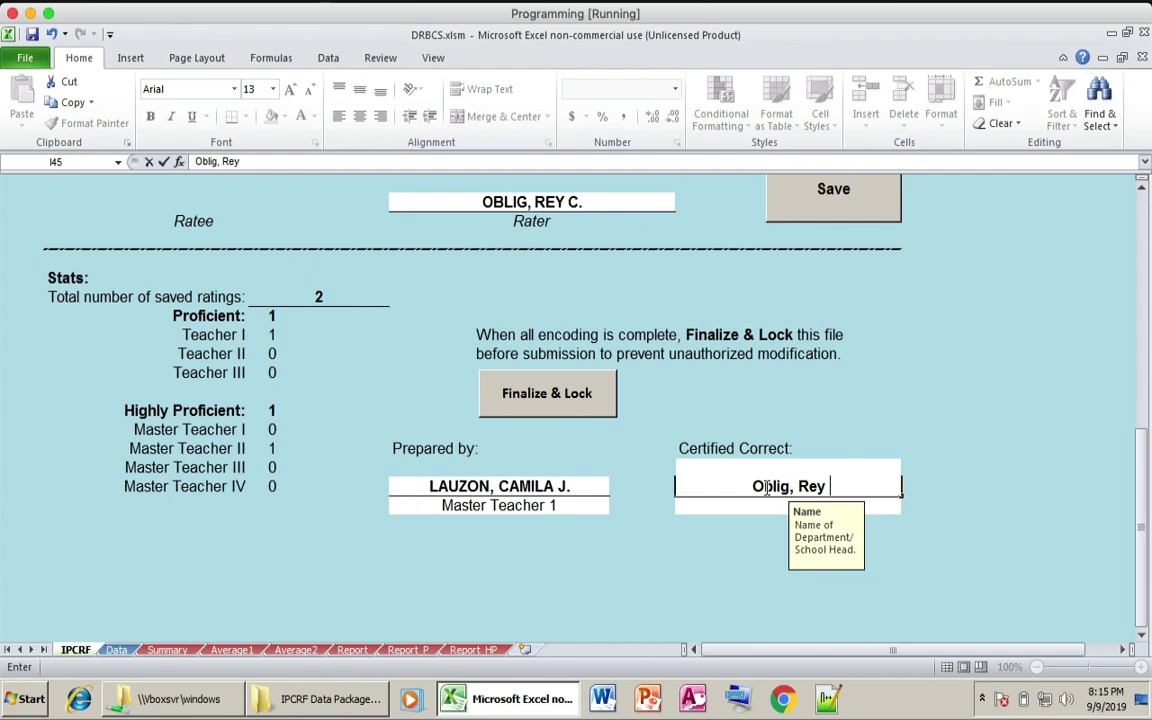
pyautogui.press('Return')
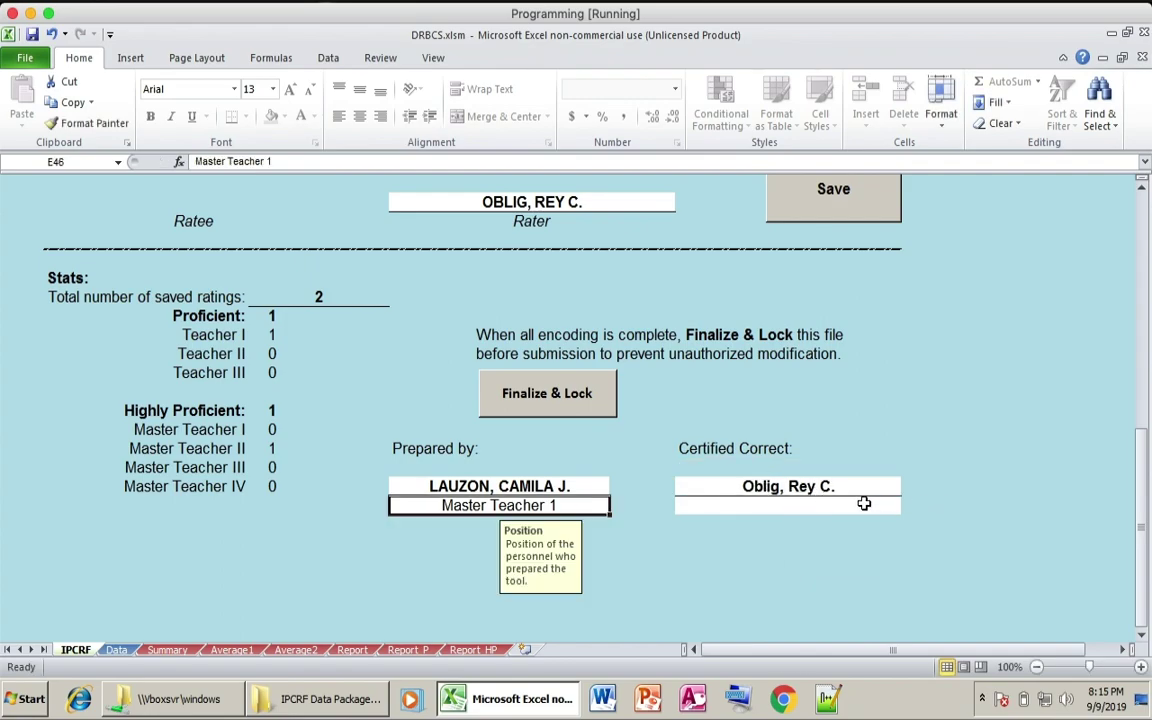
# - Enter the certifier's position, Principal 3, in I46
pyautogui.click(865, 504)
pyautogui.write('Princi')
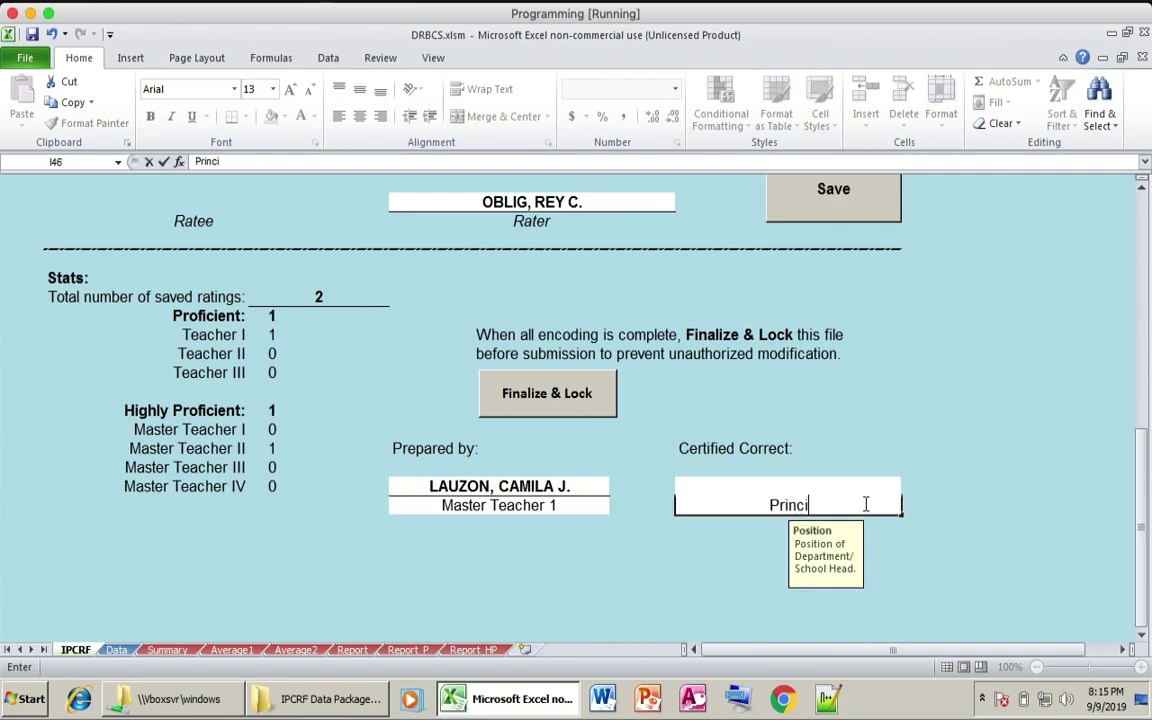
pyautogui.write('pal 3')
pyautogui.press('Up')
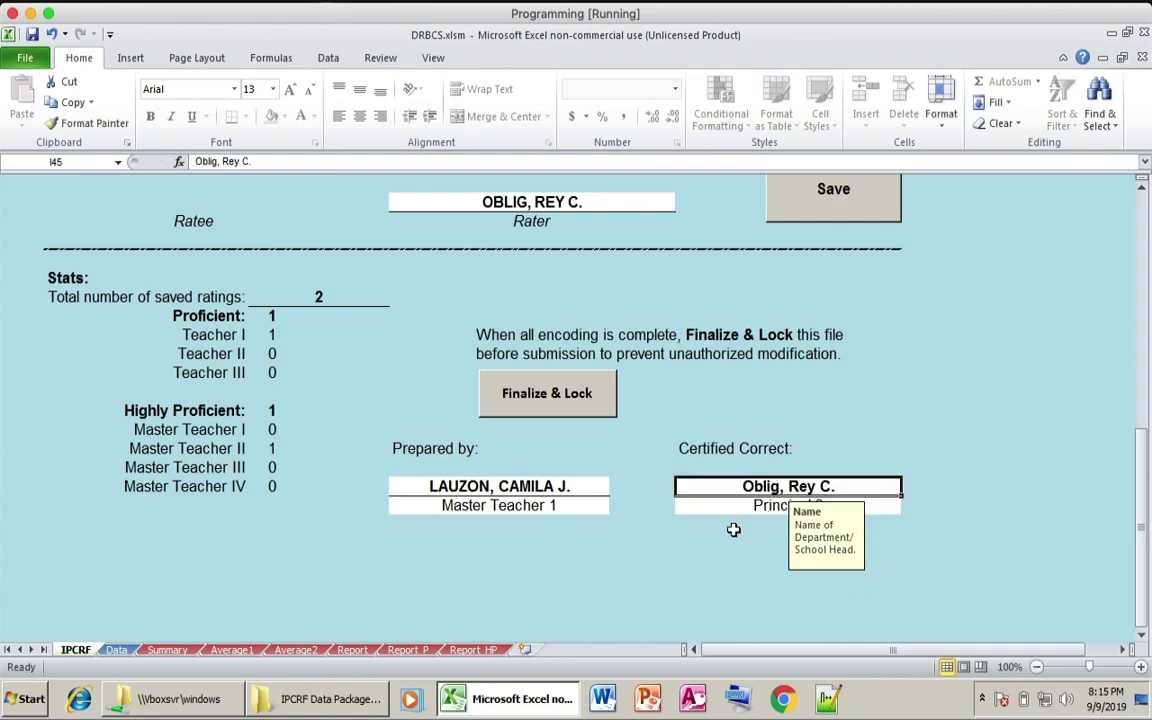
# - Finalize & Lock the workbook, setting and confirming a protection password
pyautogui.click(567, 412)
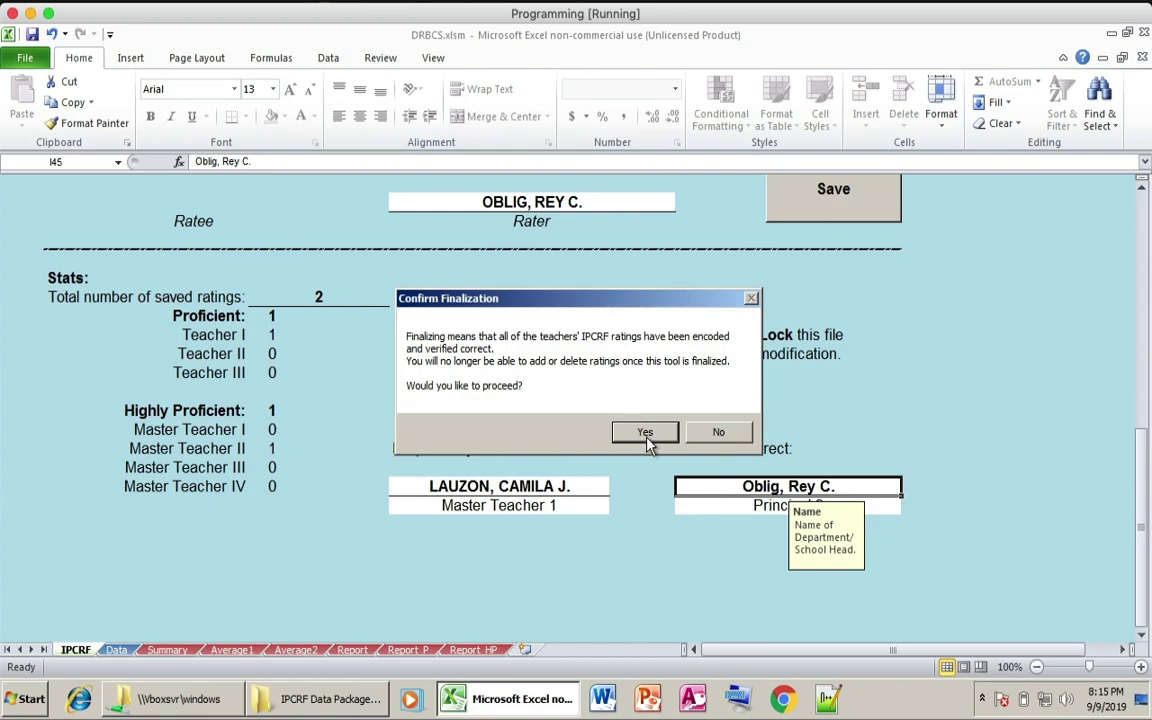
pyautogui.click(645, 434)
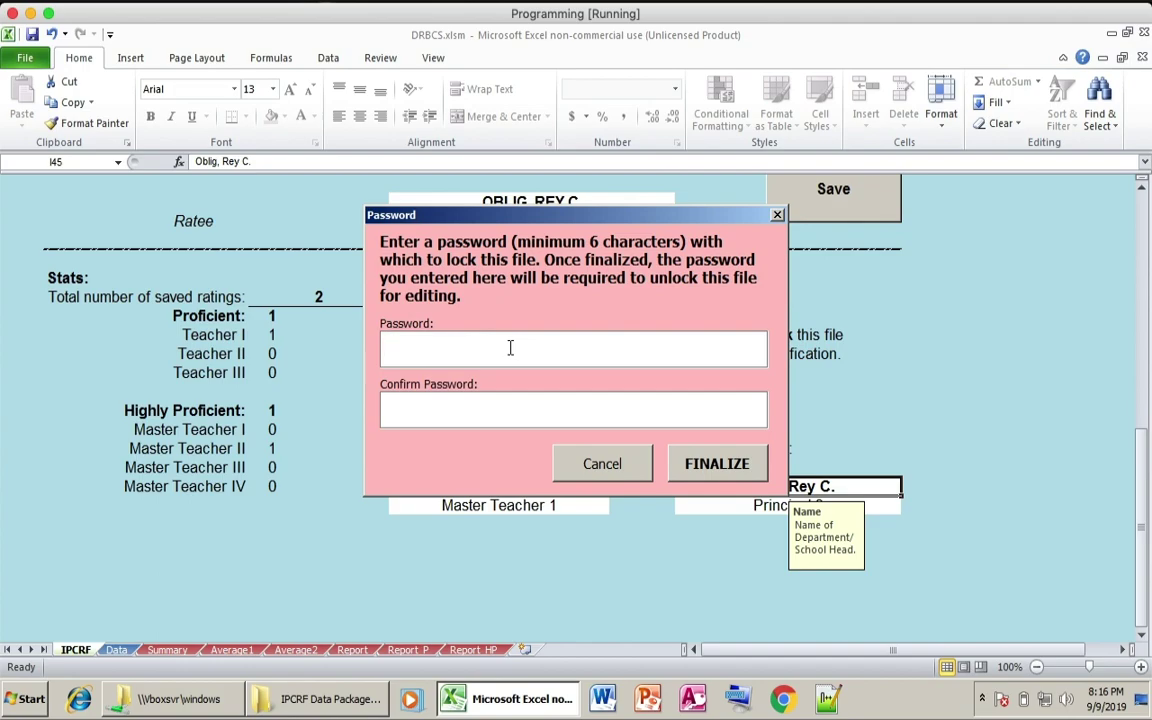
pyautogui.write('************')
pyautogui.press('Tab')
pyautogui.write('********')
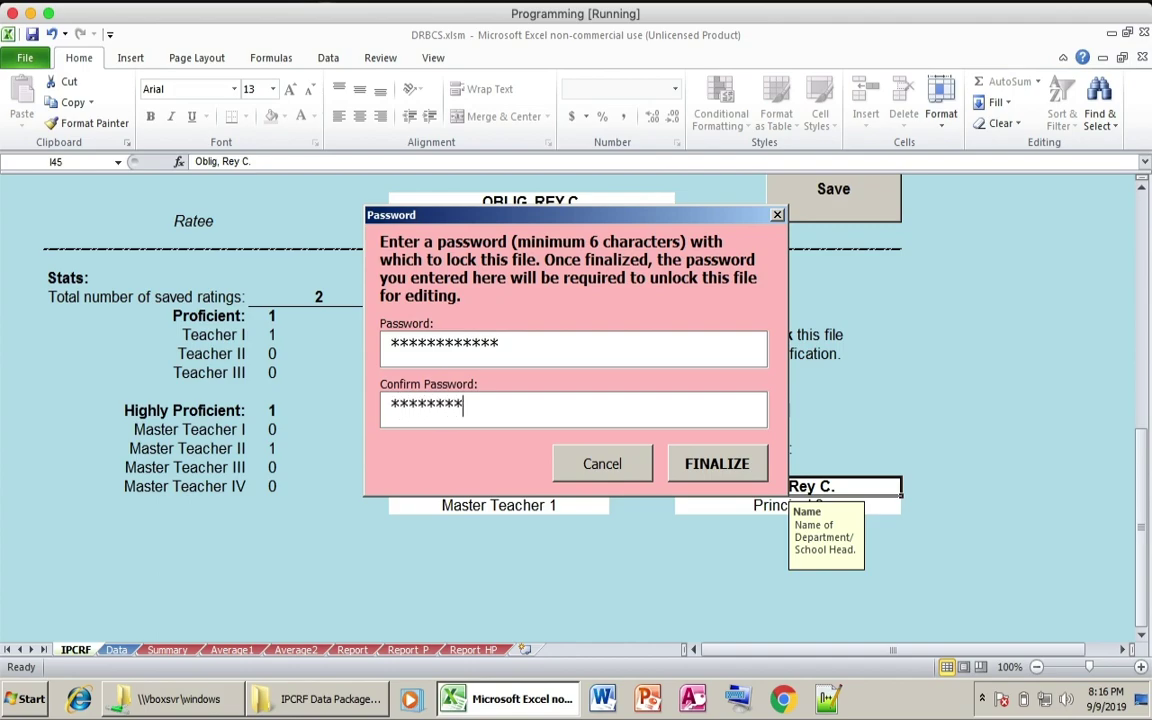
pyautogui.write('****')
pyautogui.click(692, 463)
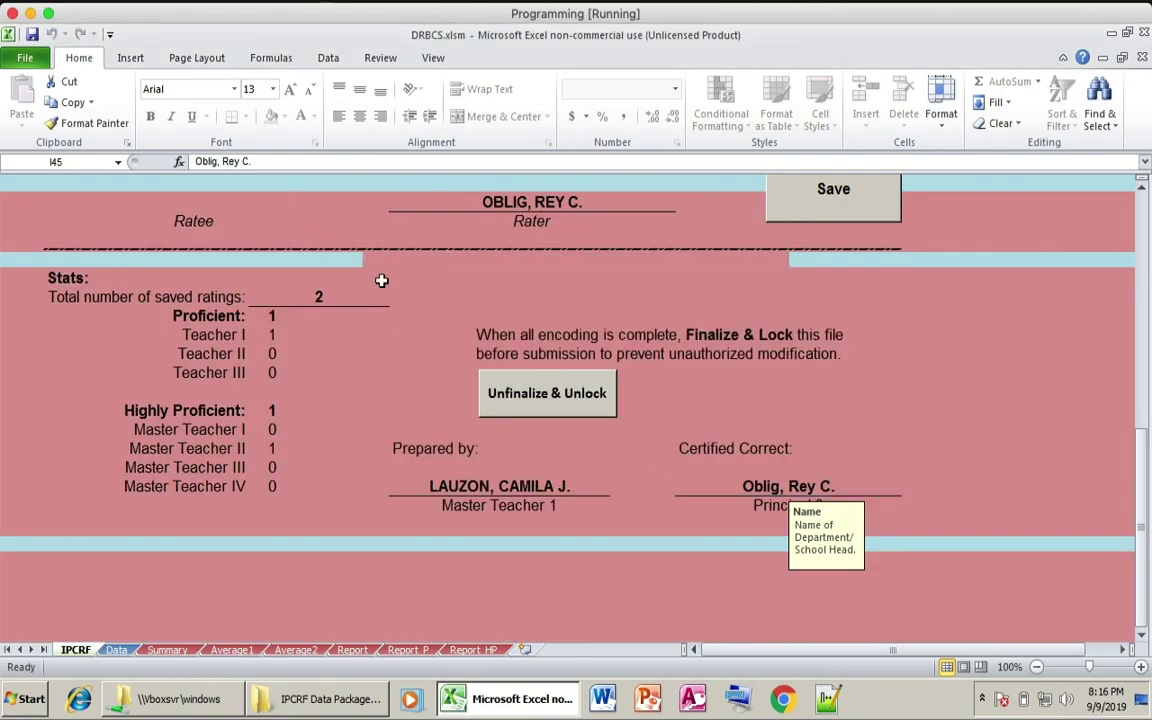
# - Dismiss the VirtualBox close prompt, save and close the workbook, then select DRBCS.xlsm in Explorer
pyautogui.click(12, 13)
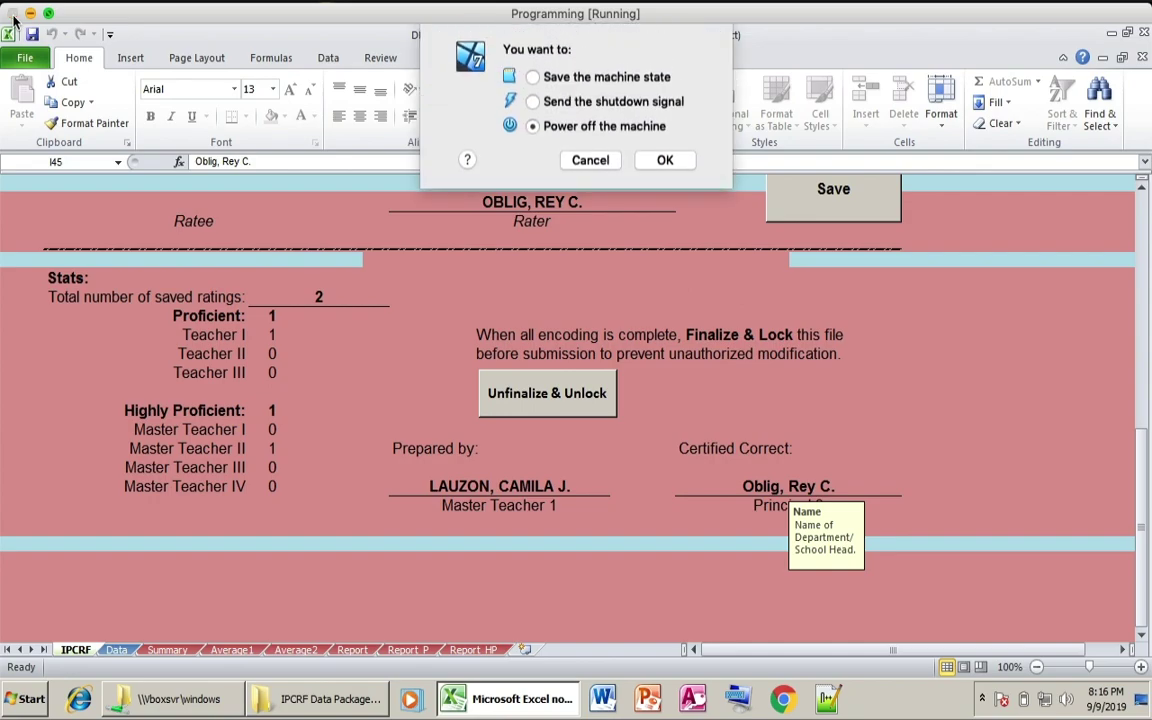
pyautogui.click(590, 163)
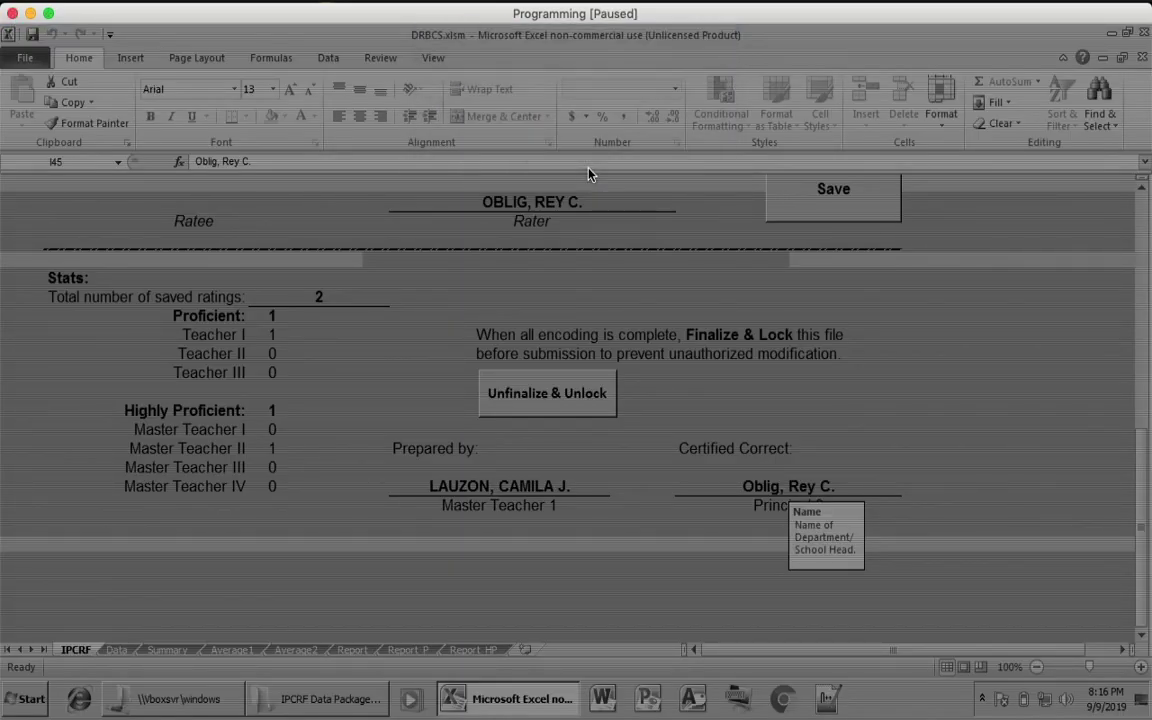
pyautogui.click(32, 34)
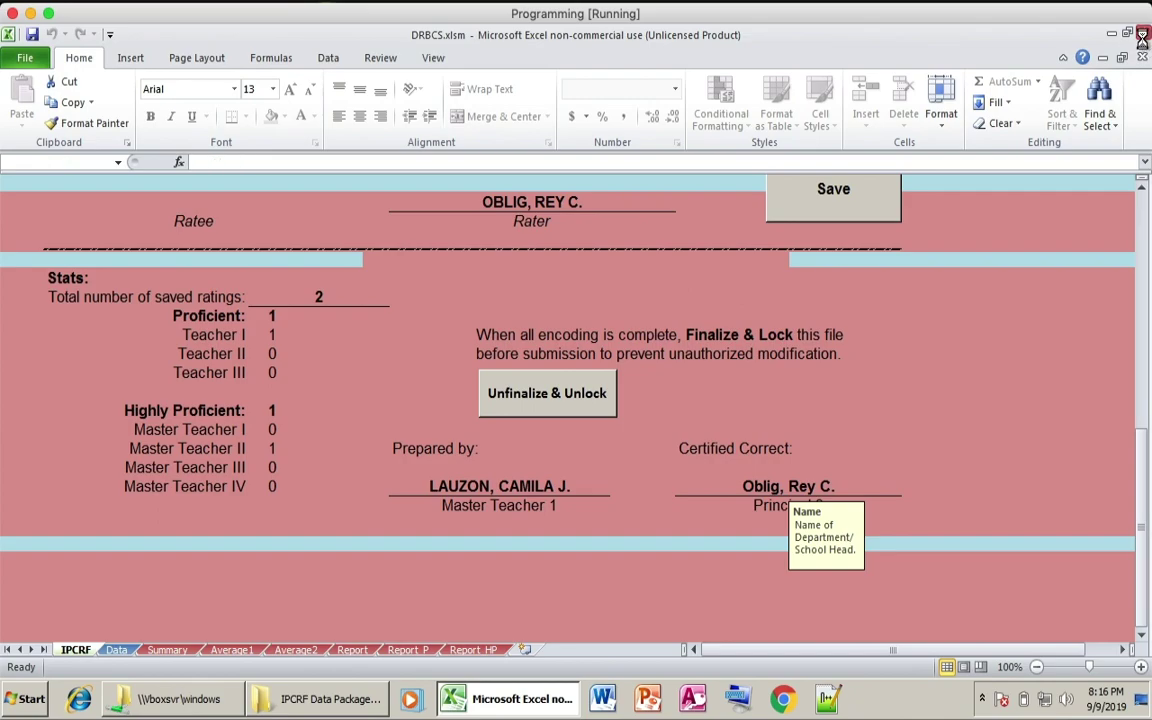
pyautogui.click(1142, 36)
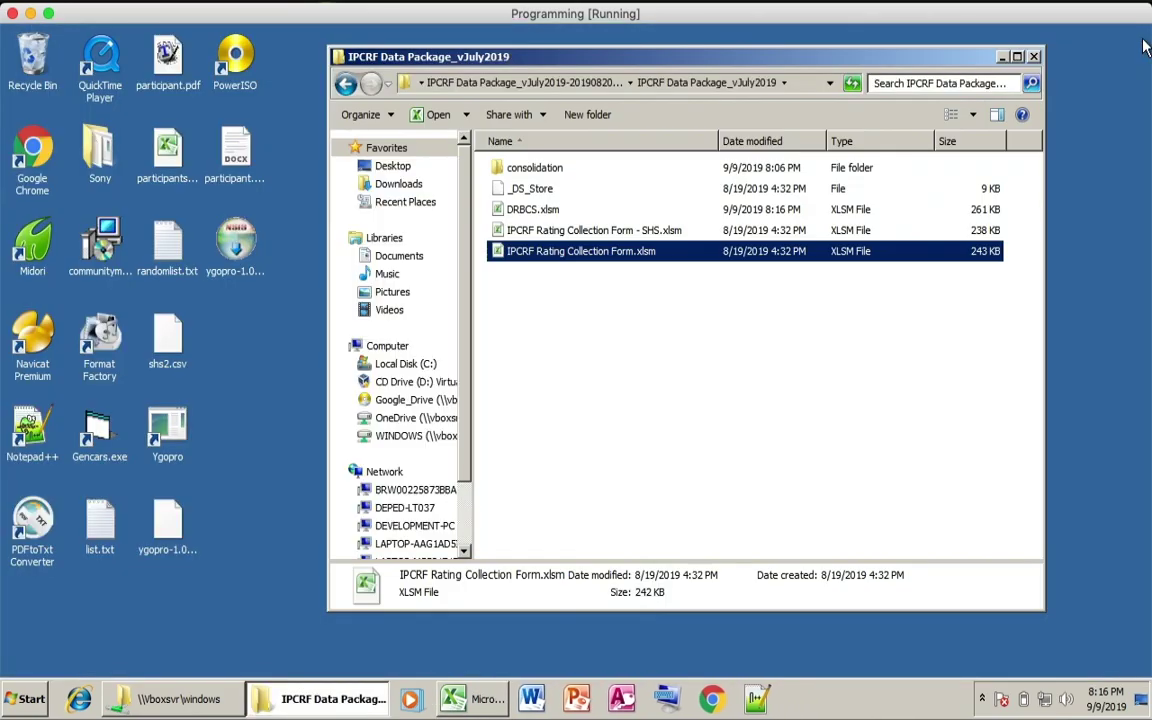
pyautogui.click(549, 217)
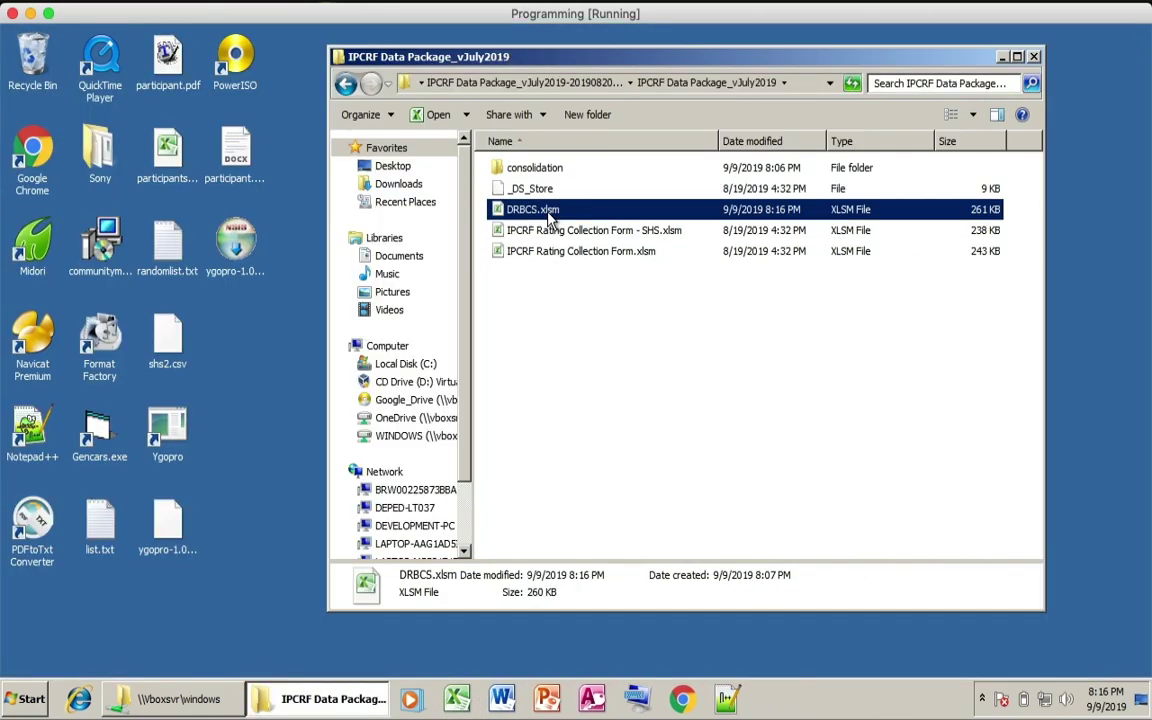